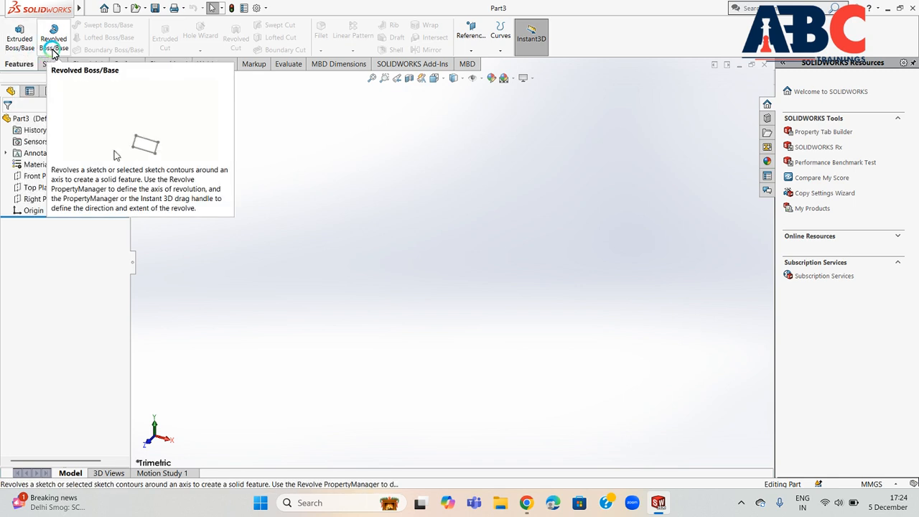
left_click(308, 173)
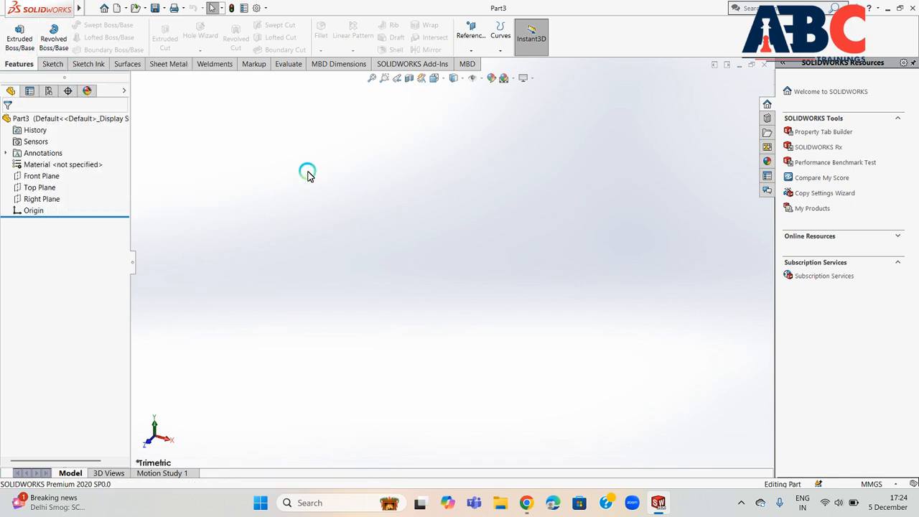
left_click(122, 66)
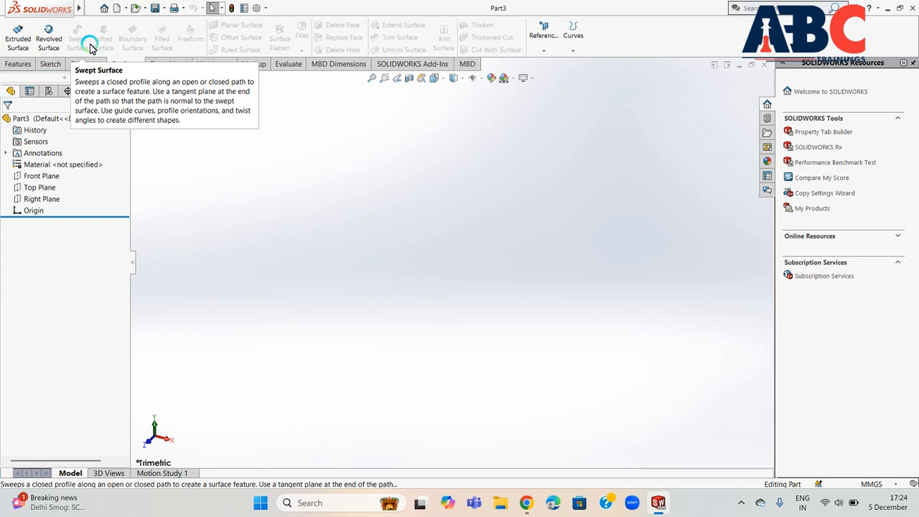
left_click(25, 66)
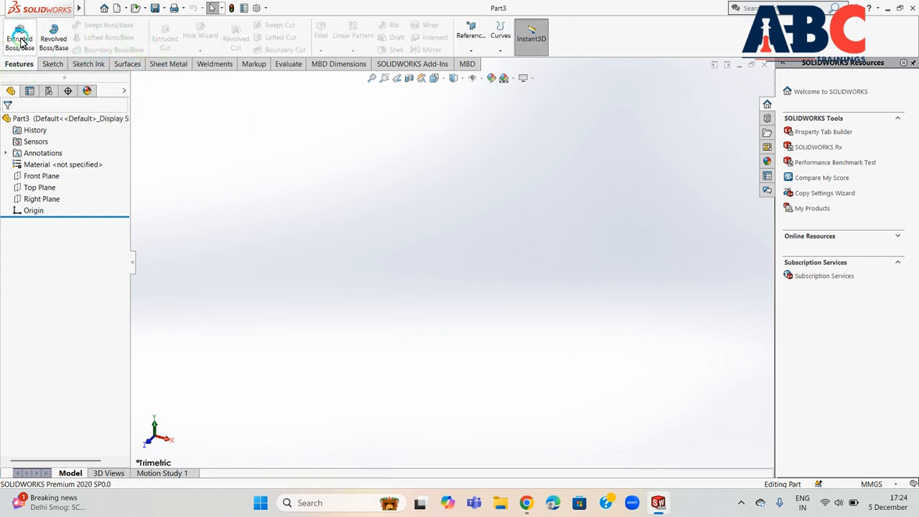
left_click(122, 65)
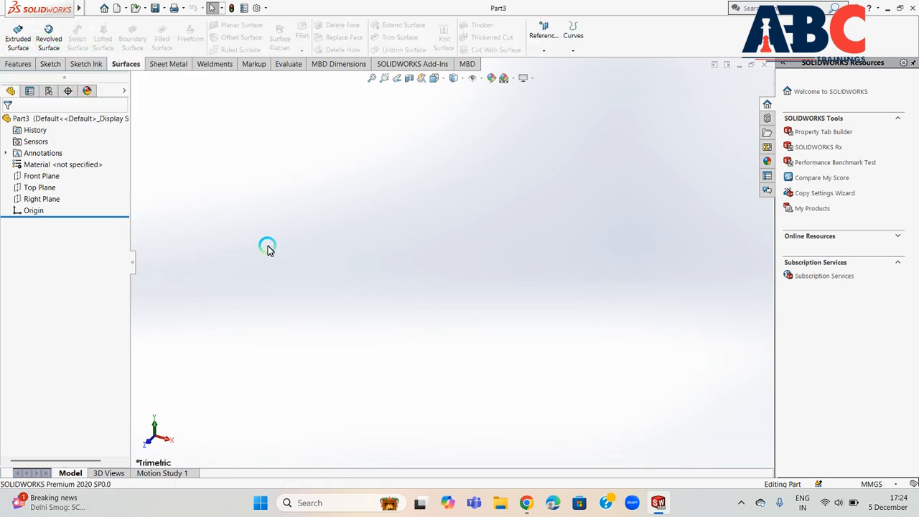
Sketch a center rectangle about 78 mm by 79 mm on the Top Plane, centred on the origin, and exit the sketch
left_click(46, 66)
left_click(40, 188)
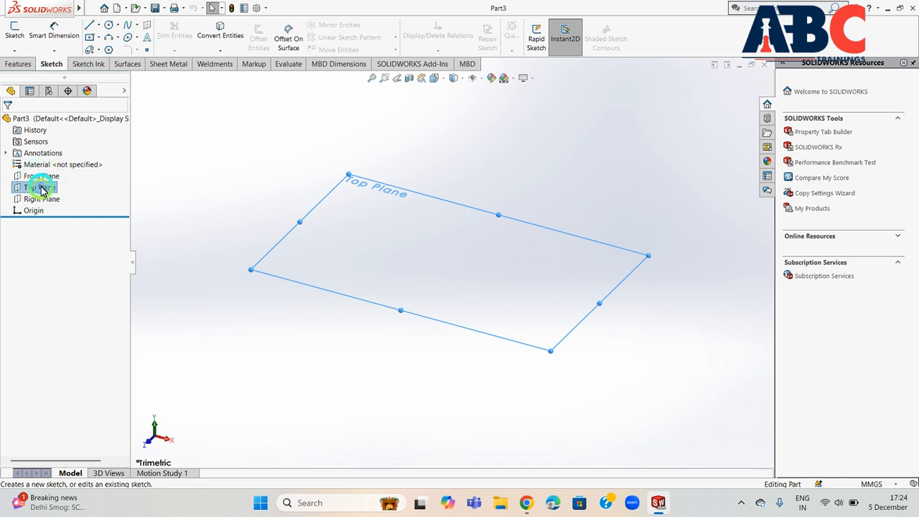
left_click(37, 187)
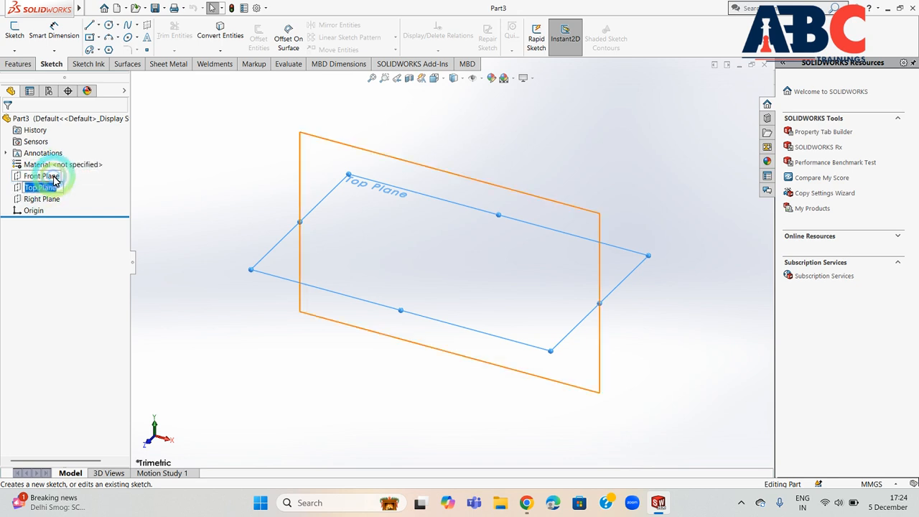
left_click(5, 30)
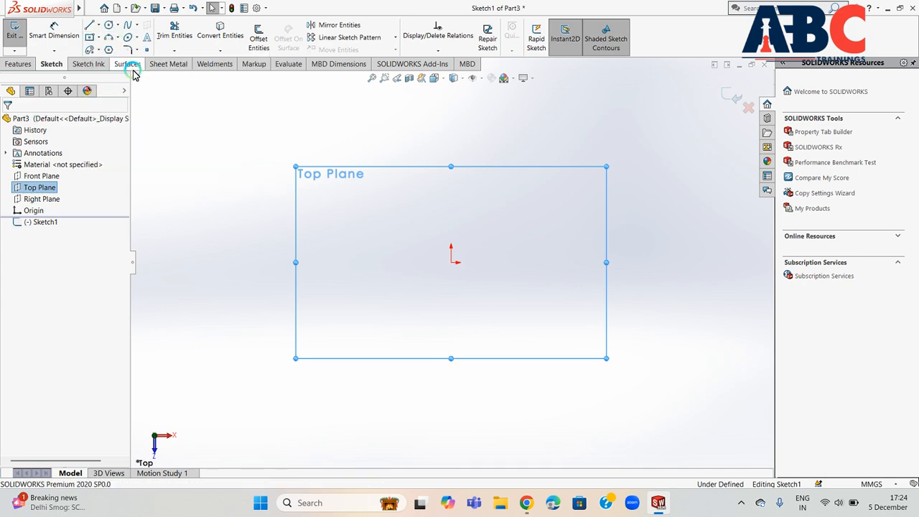
left_click(127, 65)
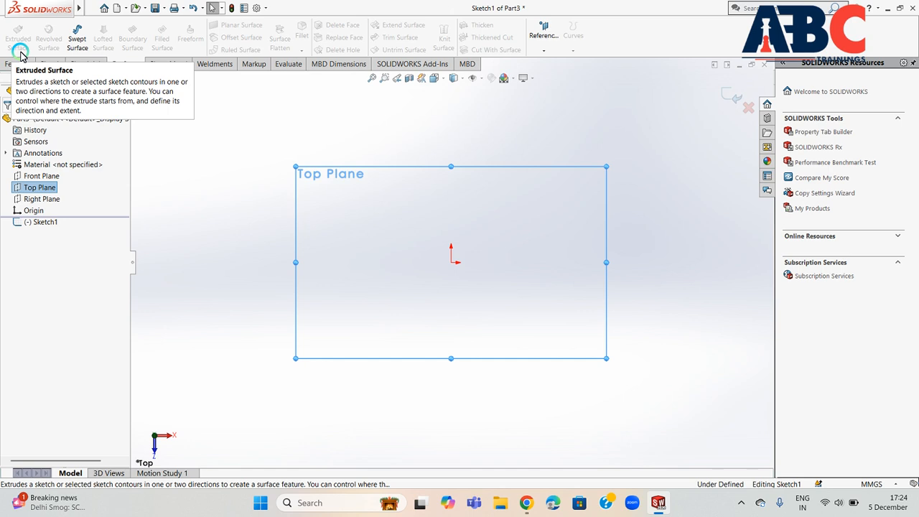
left_click(47, 64)
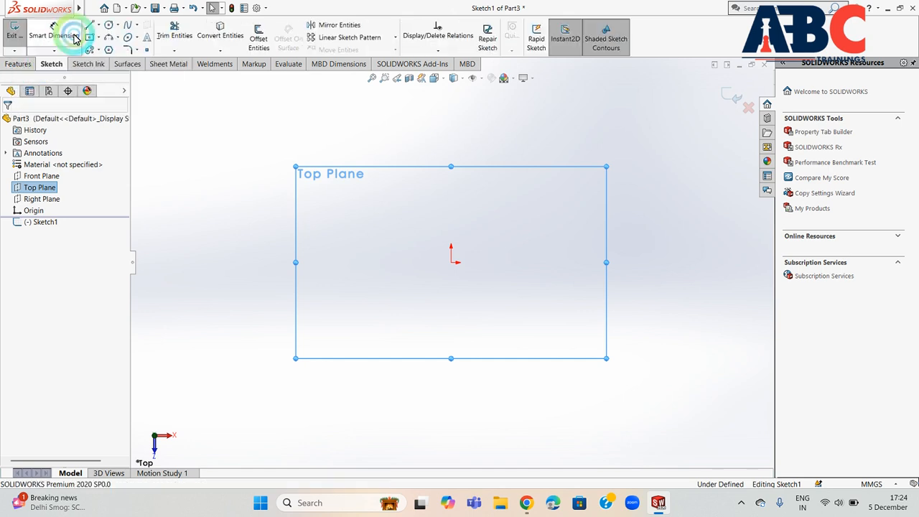
left_click(89, 38)
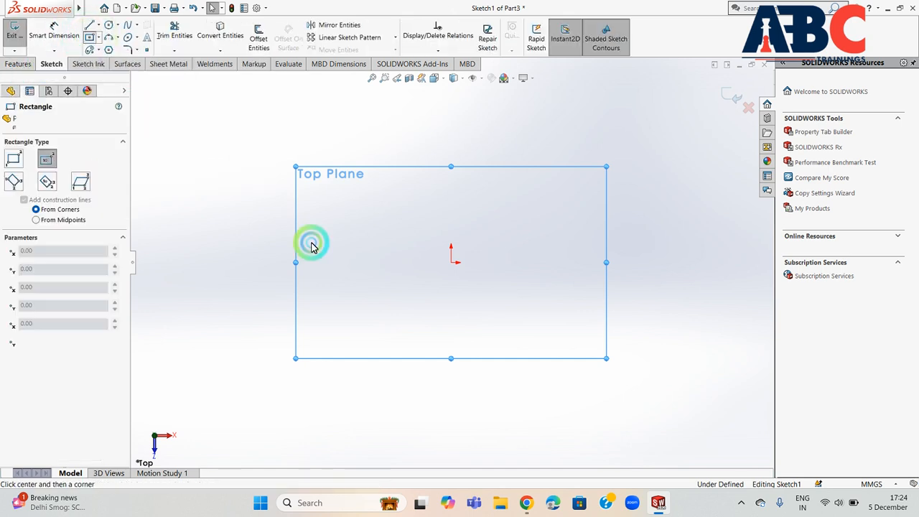
left_click(451, 262)
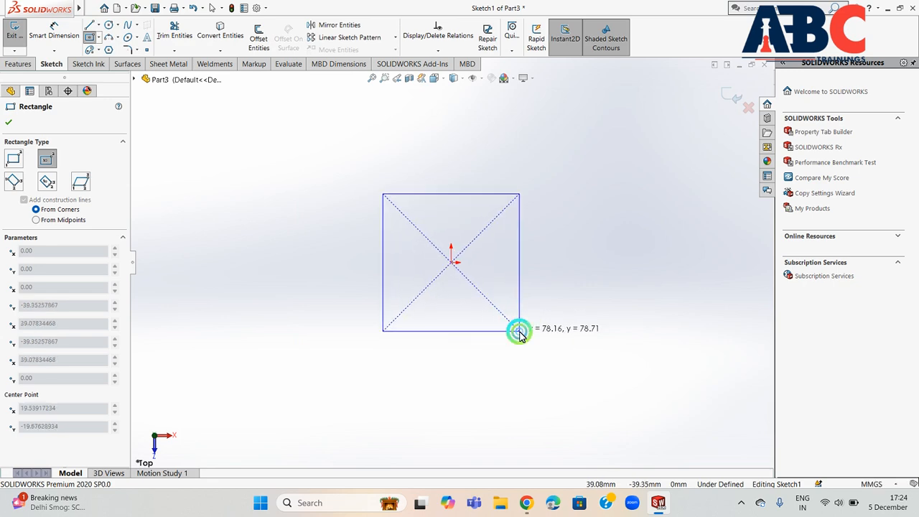
left_click(518, 330)
left_click(9, 125)
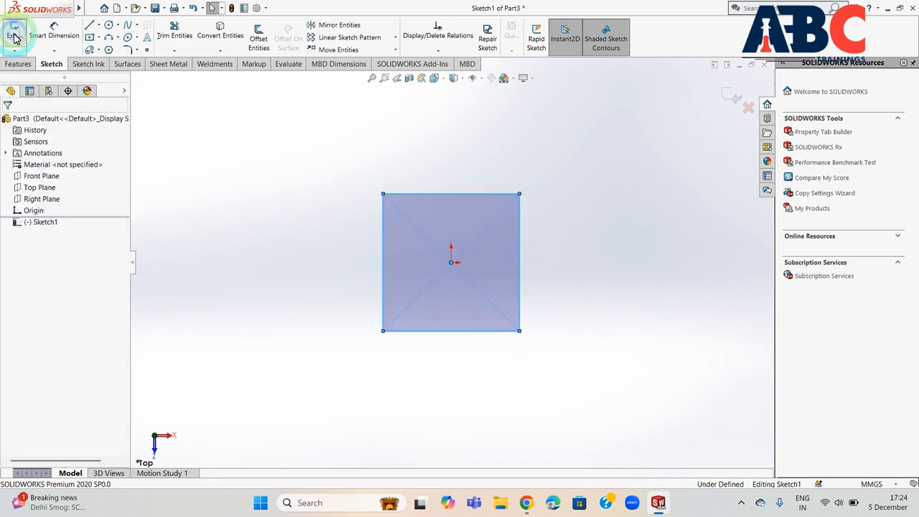
left_click(14, 32)
Create an extruded surface from the rectangle sketch with a Mid Plane end condition and a 20 mm depth
left_click(136, 64)
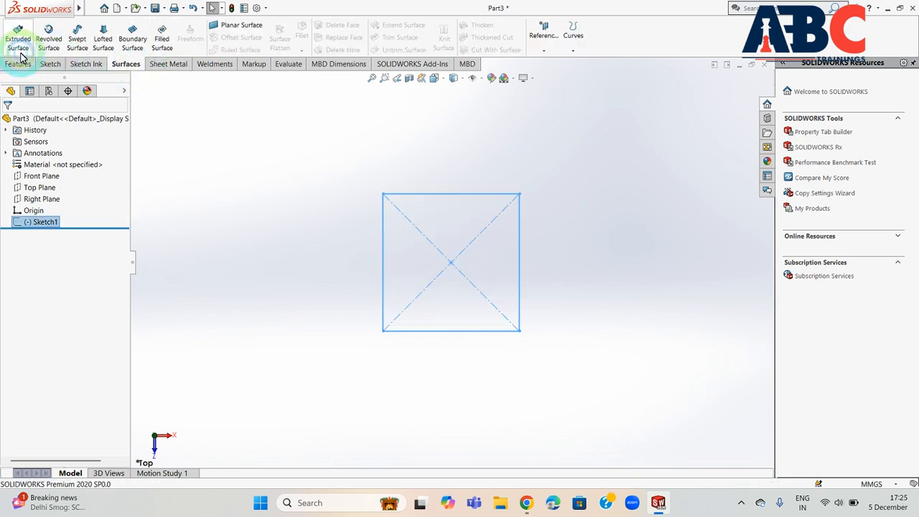
left_click(18, 37)
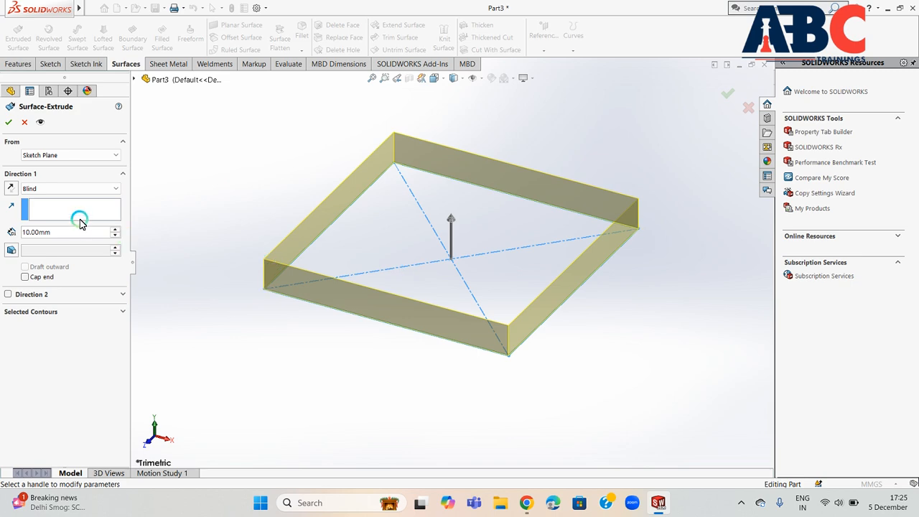
left_click(81, 188)
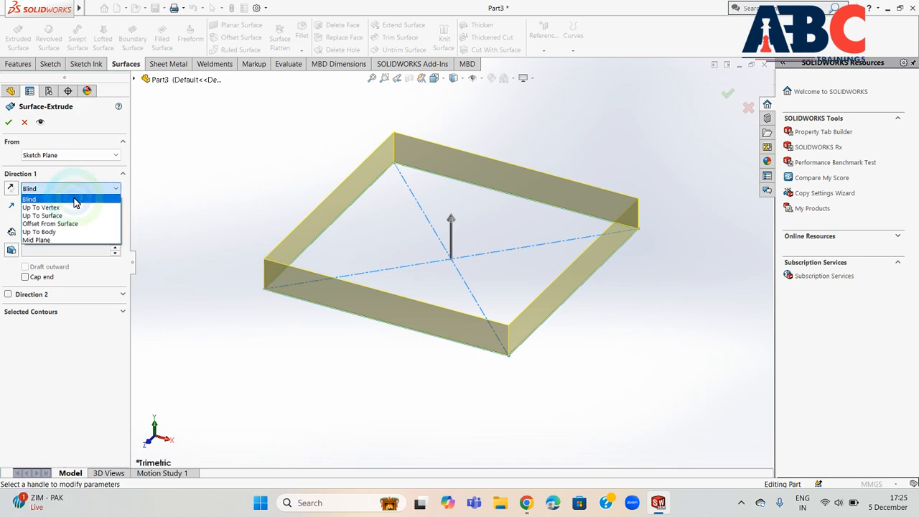
left_click(60, 232)
left_click(72, 189)
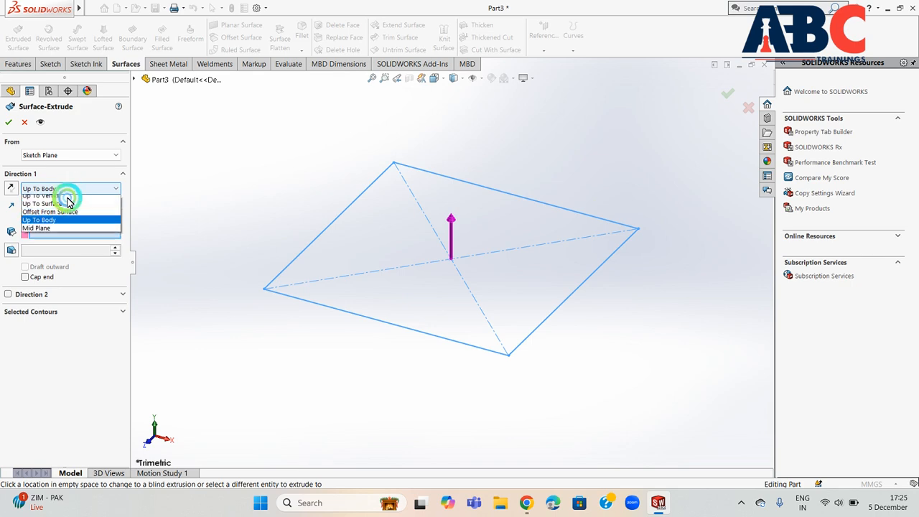
left_click(60, 241)
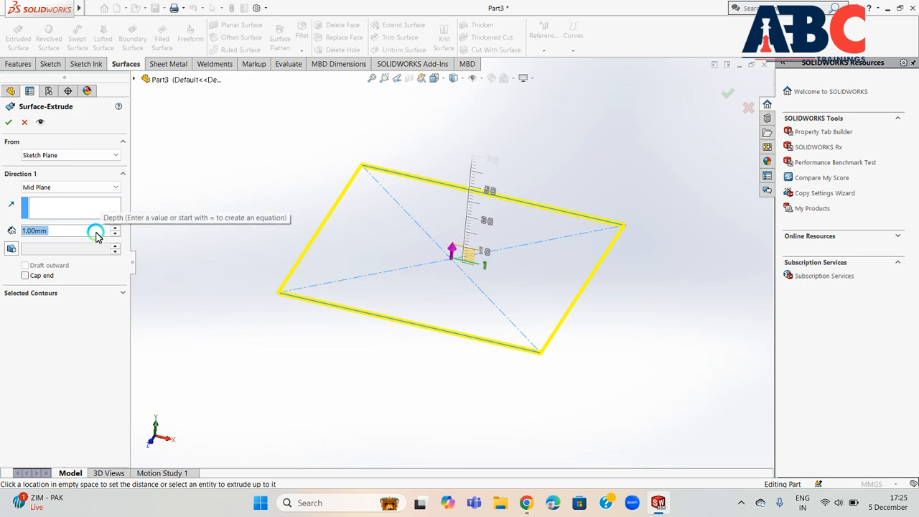
type("20")
key("Return")
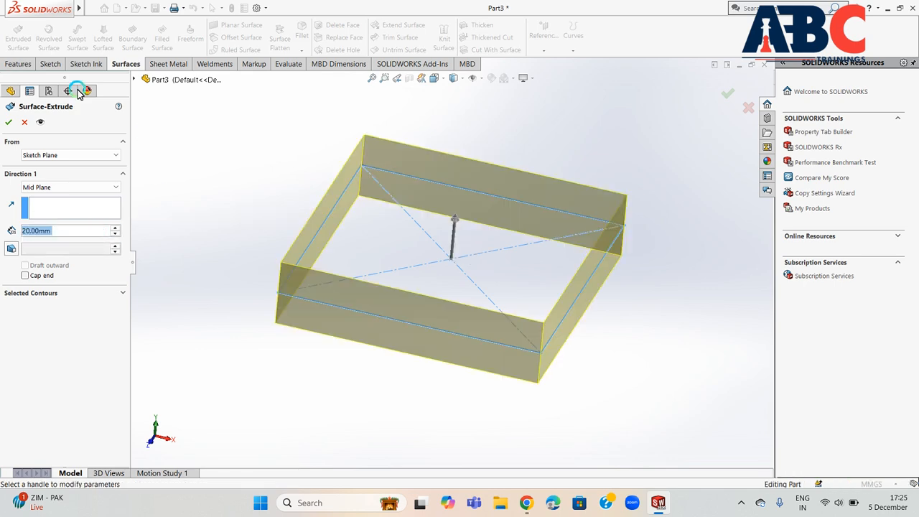
left_click(14, 123)
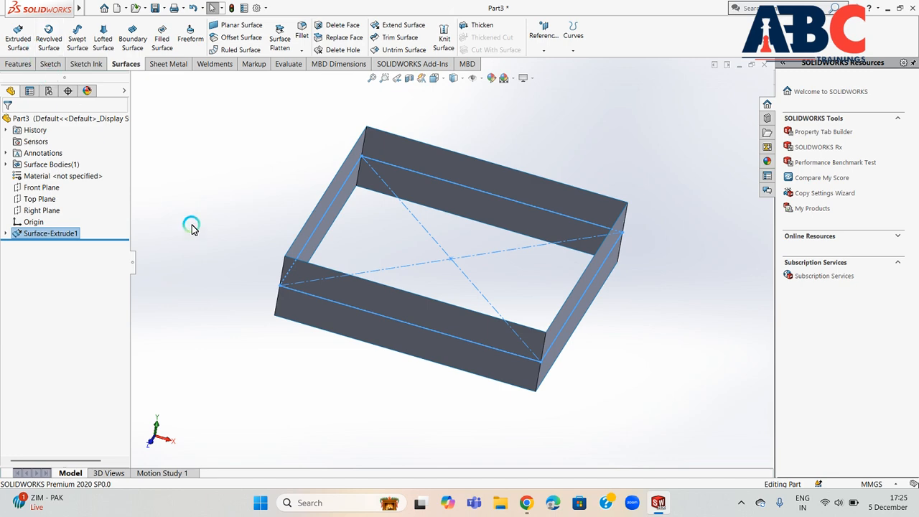
Delete the extruded surface feature and its rectangle sketch from the part
right_click(31, 234)
left_click(40, 281)
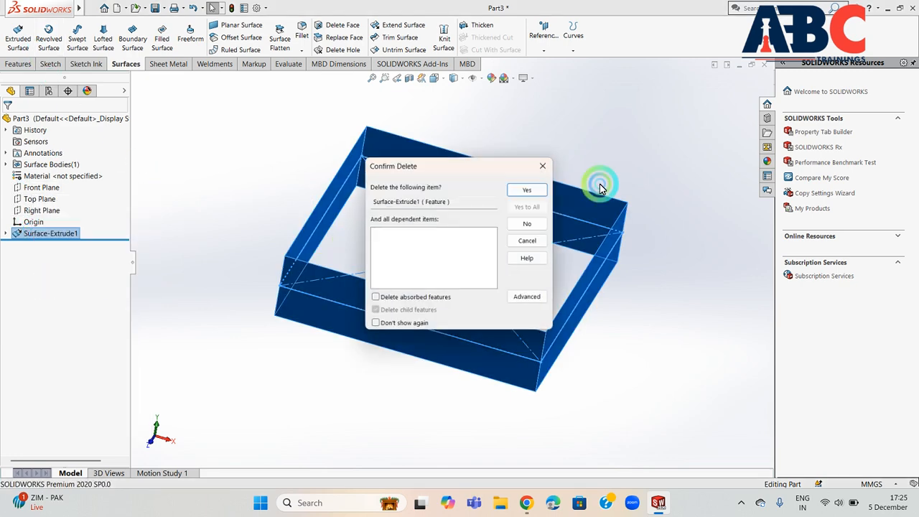
left_click(526, 190)
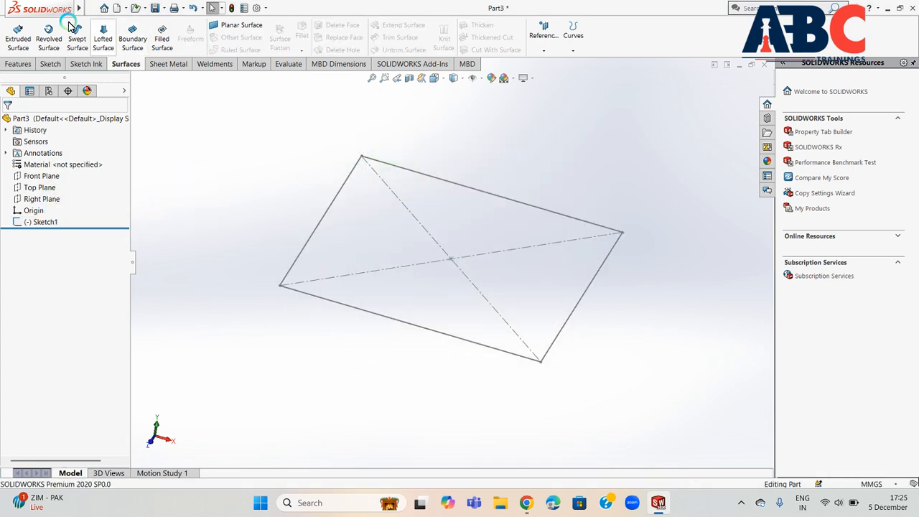
left_click(50, 64)
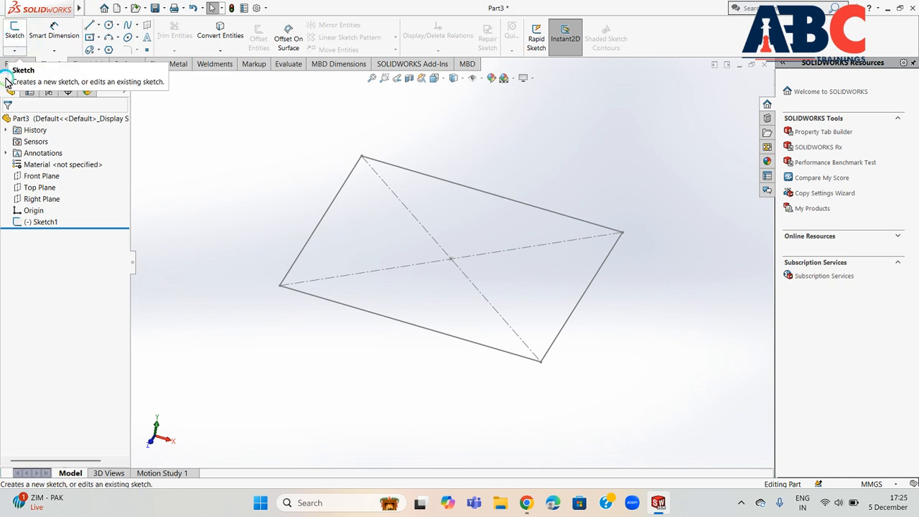
left_click(50, 223)
right_click(50, 223)
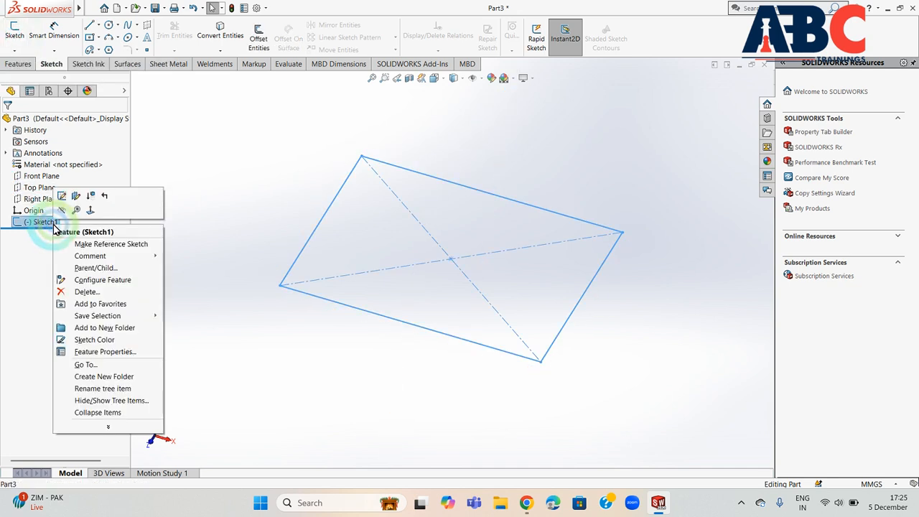
left_click(90, 293)
left_click(514, 187)
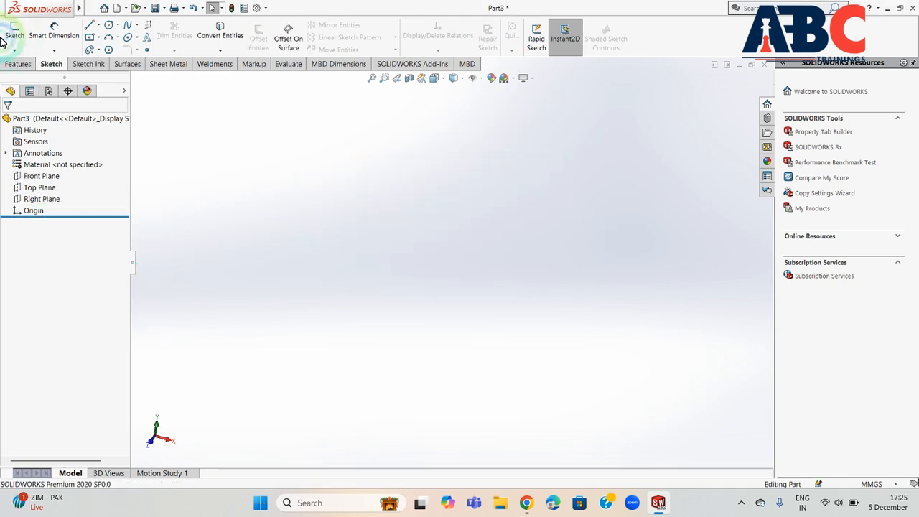
Start a new sketch on the Top Plane and draw a vertical centerline passing through the origin
left_click(40, 188)
left_click(13, 30)
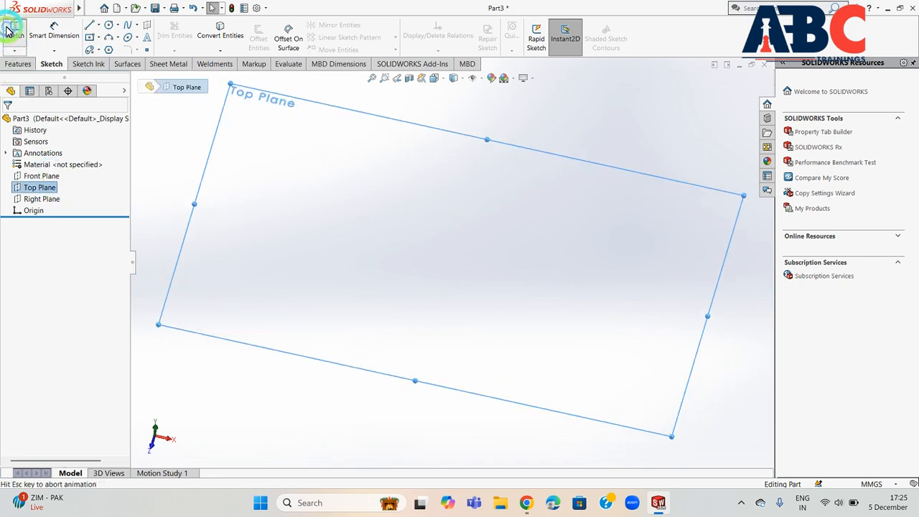
left_click(100, 27)
left_click(107, 48)
left_click(439, 127)
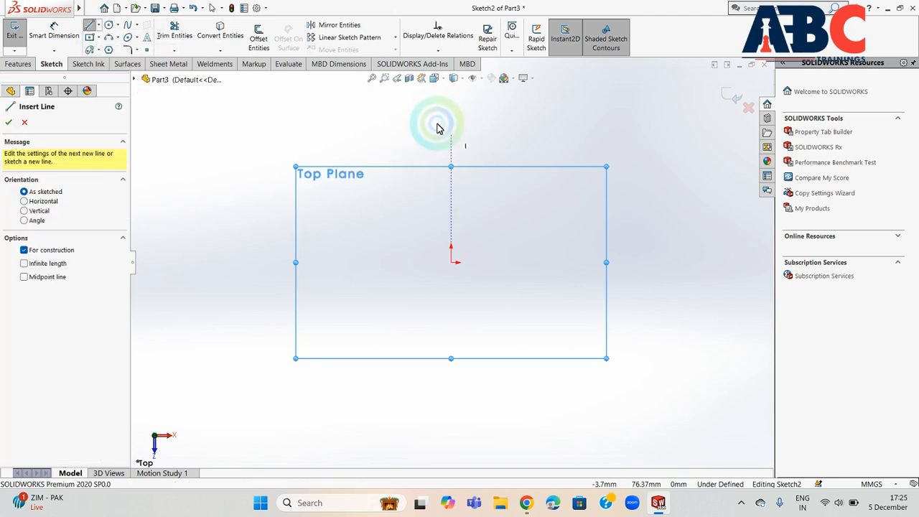
mouse_move(450, 112)
left_mouse_down()
mouse_move(441, 335)
mouse_move(451, 435)
left_mouse_up()
right_click(611, 301)
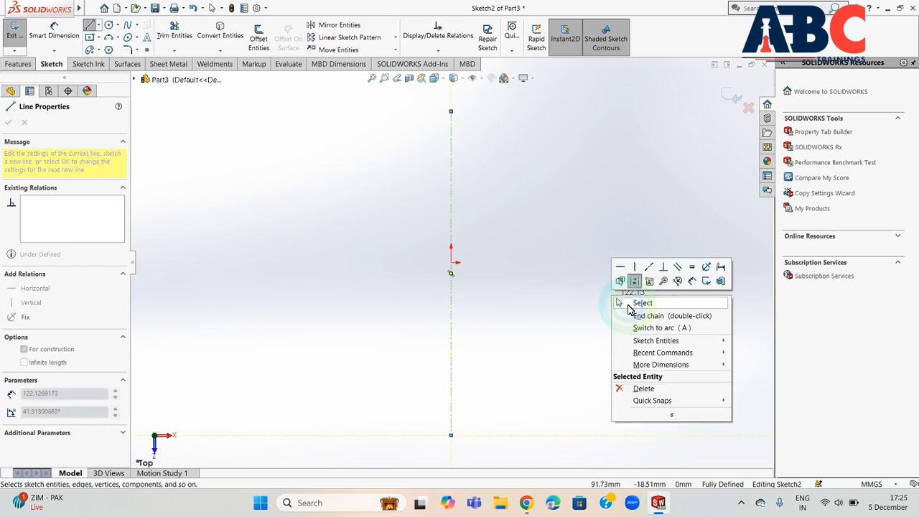
left_click(626, 303)
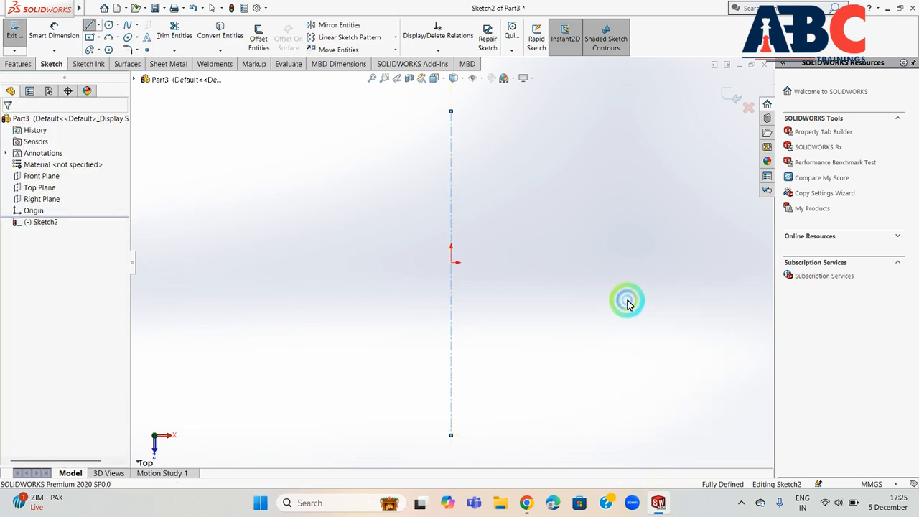
Draw a vertical line about 116 mm long to the right of the centerline and exit the sketch
left_click(89, 25)
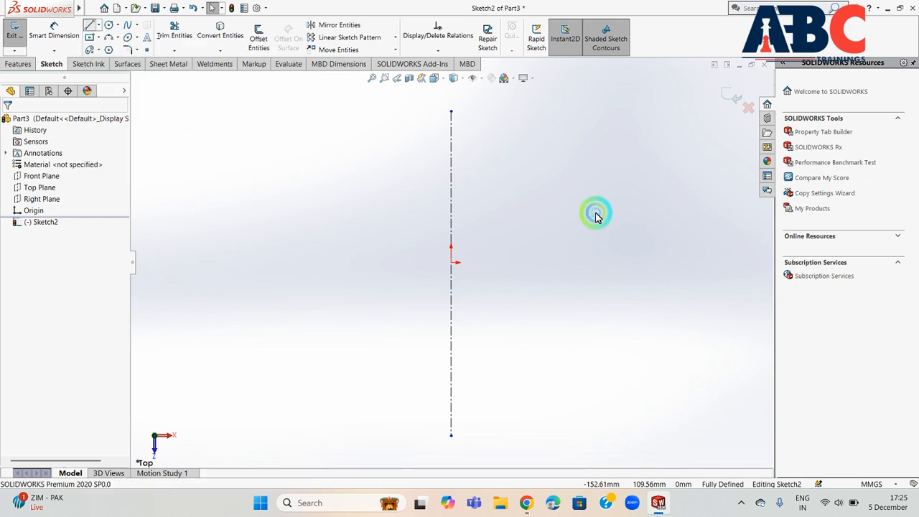
left_click(539, 169)
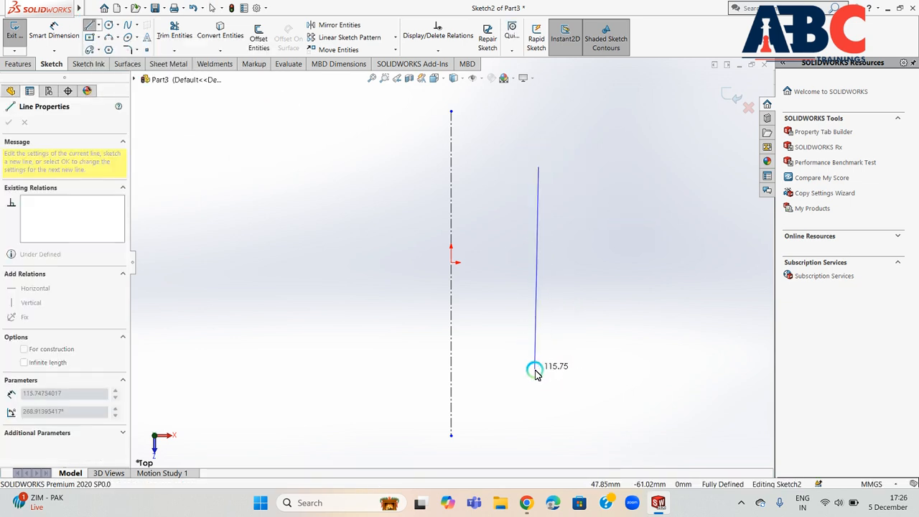
left_click(538, 369)
right_click(628, 323)
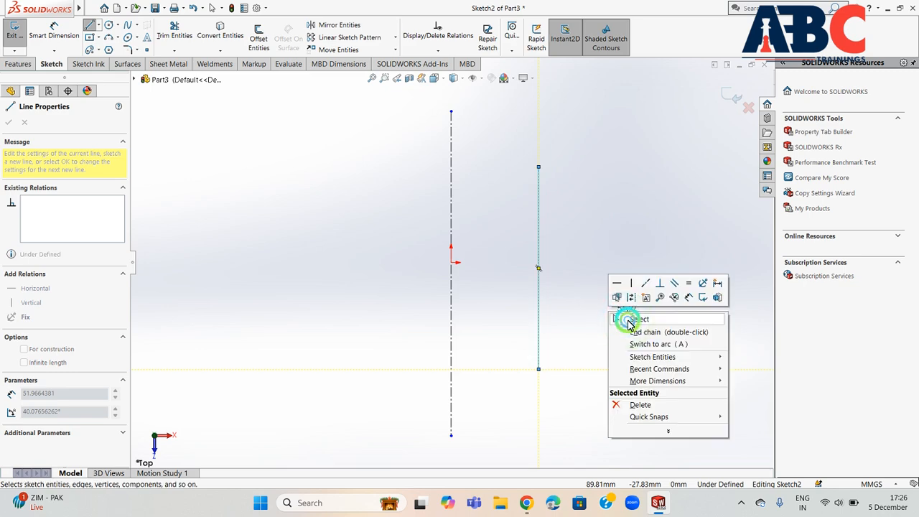
left_click(630, 320)
left_click(15, 32)
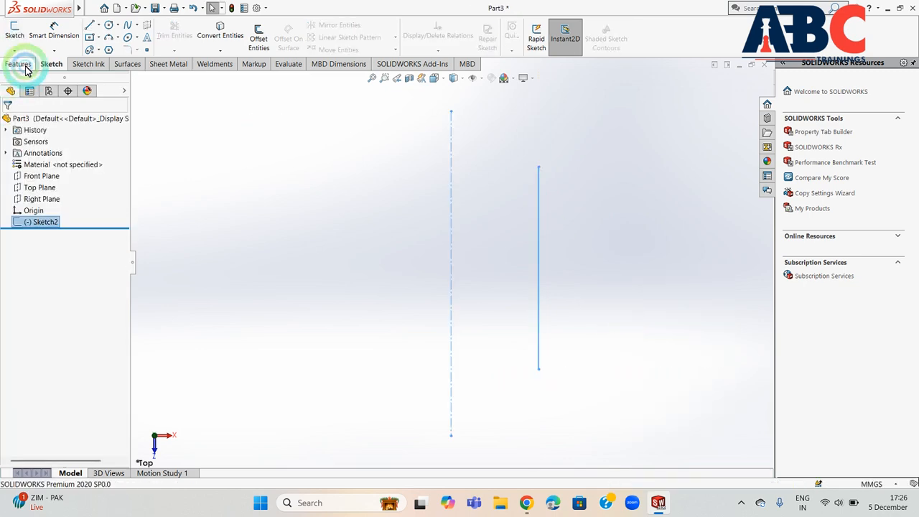
Create a revolved surface from the vertical line about the centerline with a blind angle of 180 degrees
left_click(122, 65)
left_click(48, 39)
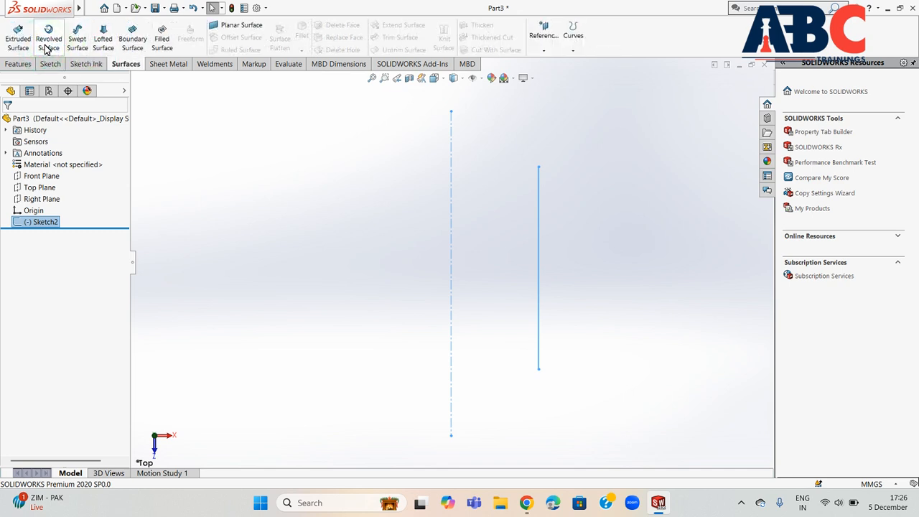
middle_click_drag(583, 168, 528, 104)
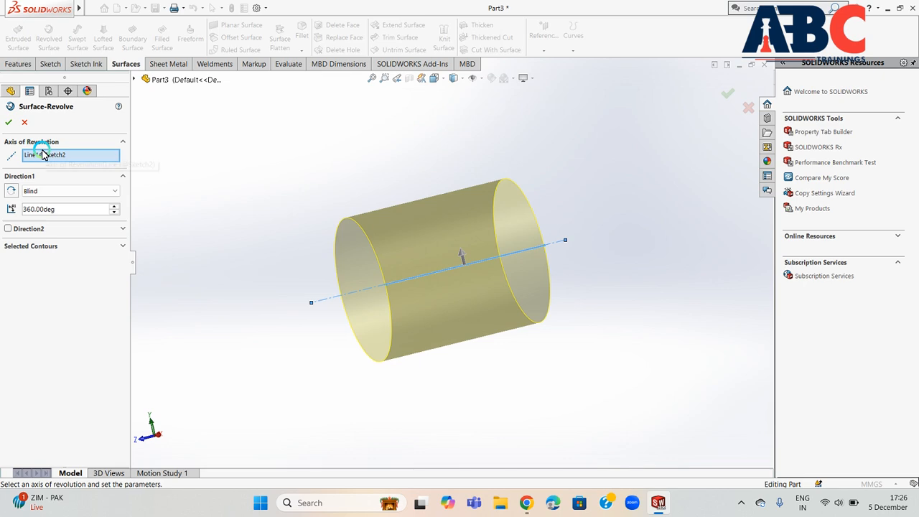
middle_click_drag(600, 226, 342, 172)
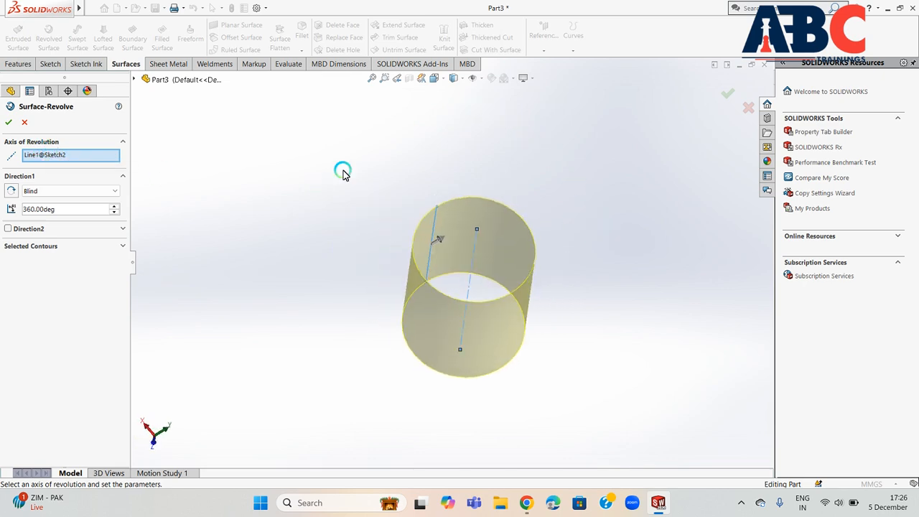
left_click(70, 212)
left_click_drag(73, 213, 2, 199)
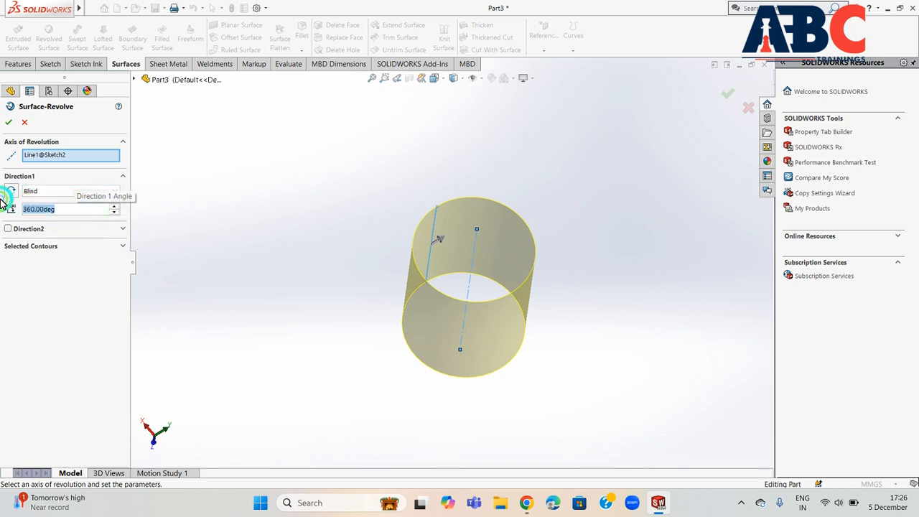
mouse_move(1, 5)
type("180")
key("Return")
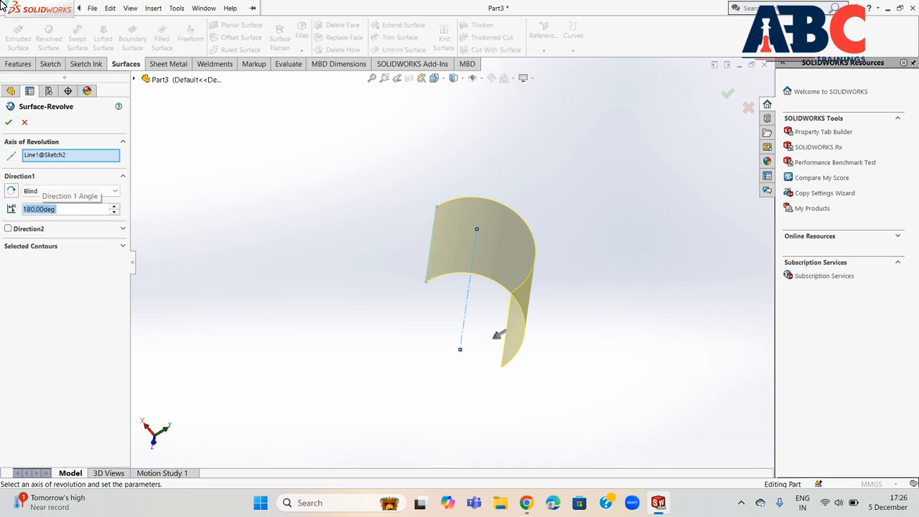
left_click(92, 8)
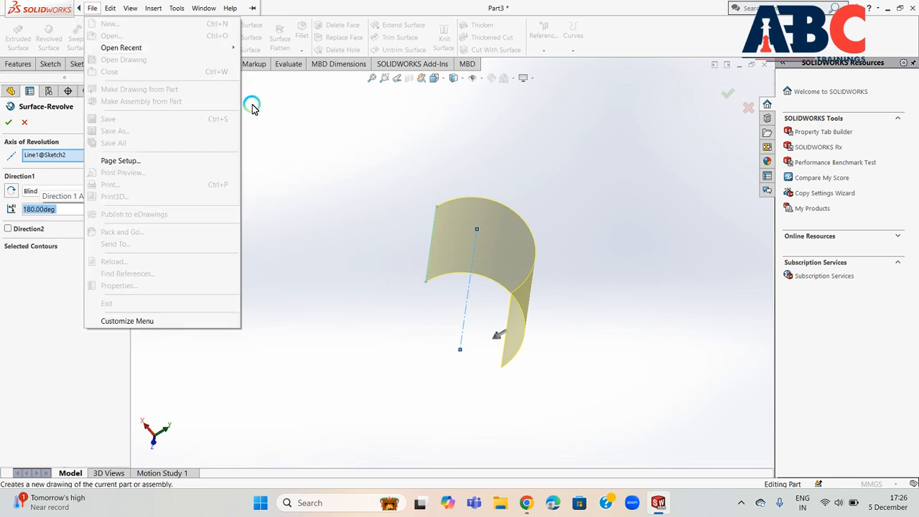
left_click(322, 287)
middle_click_drag(344, 268, 491, 264)
left_click(10, 123)
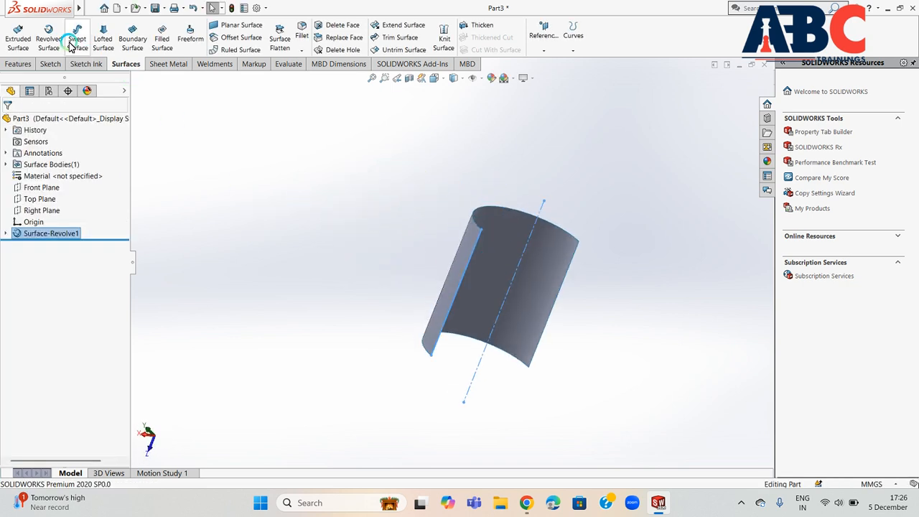
Undo the revolved surface and its sketch lines, and draw a four-point spline about 195 mm long from the origin in the Top Plane sketch
key("ctrl+z")
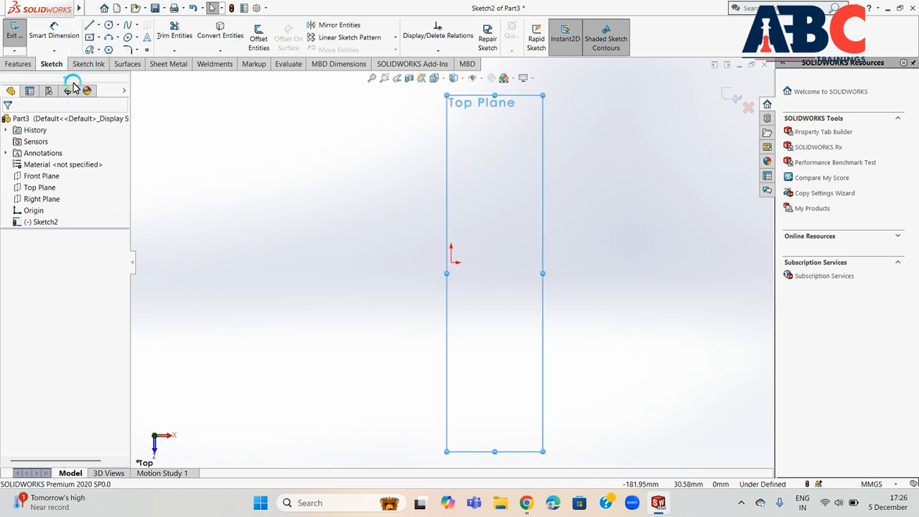
left_click(126, 26)
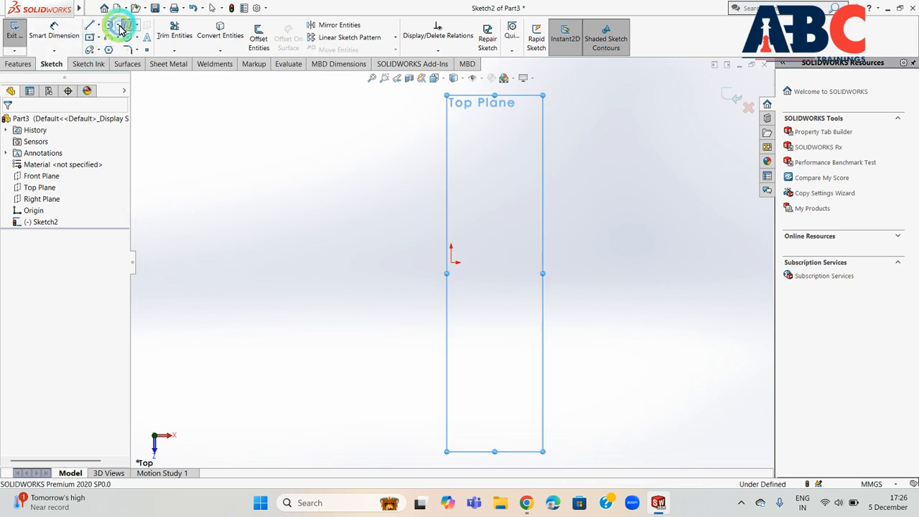
left_click(450, 262)
left_click(542, 216)
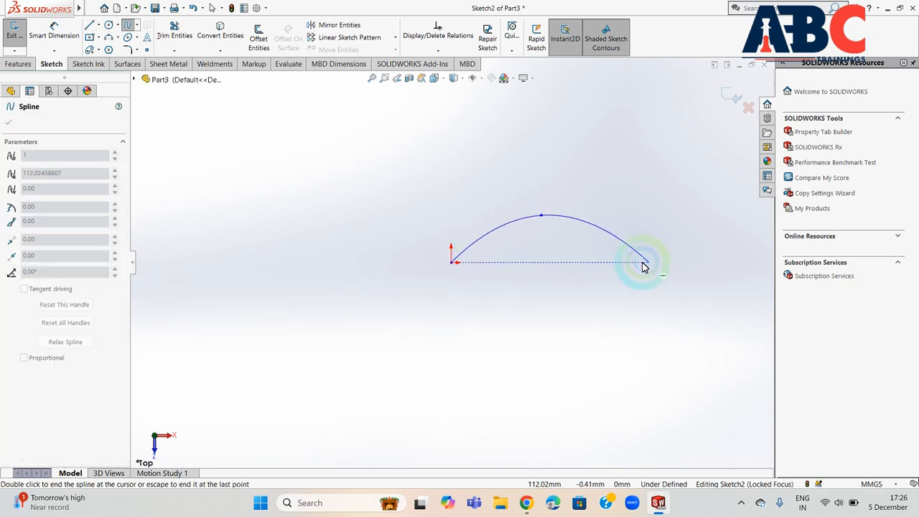
left_click(643, 264)
left_click(734, 208)
right_click(694, 159)
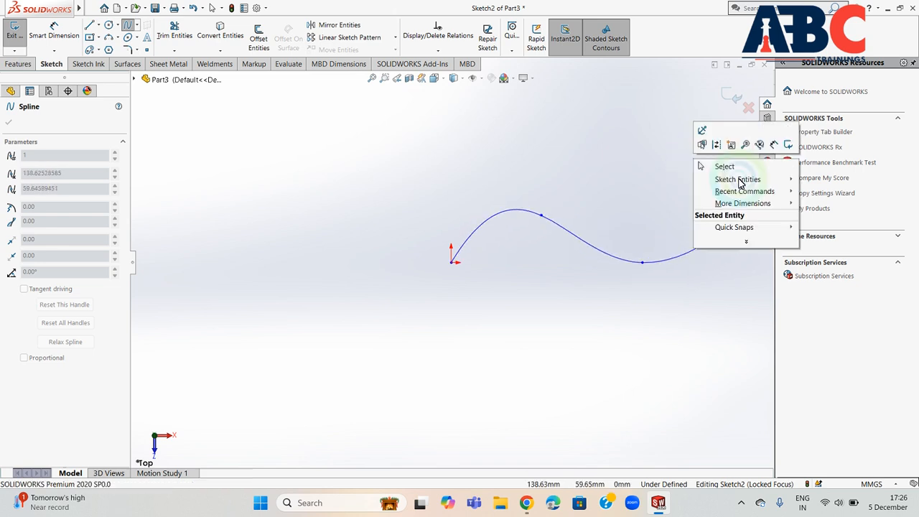
left_click(734, 167)
scroll(451, 262, "down", 3)
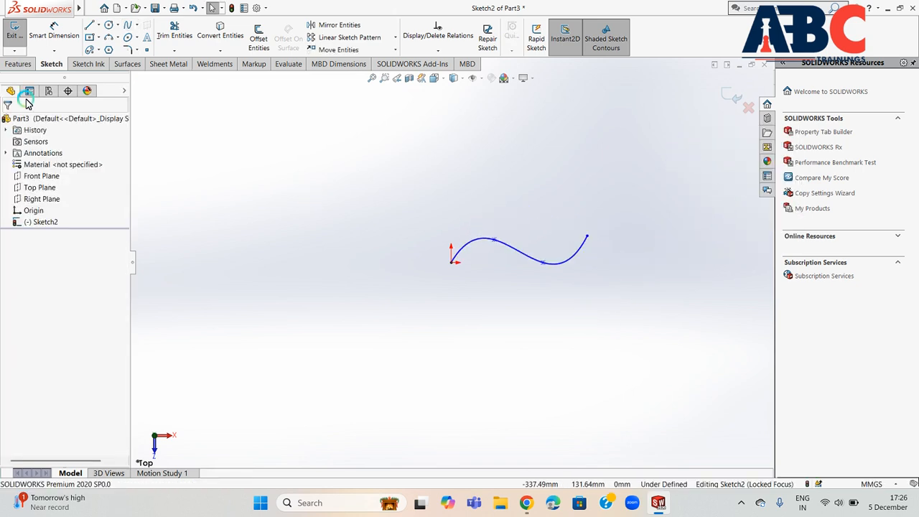
left_click(14, 32)
Create a swept surface along the spline using a circular profile with a 30 mm diameter
left_click(127, 64)
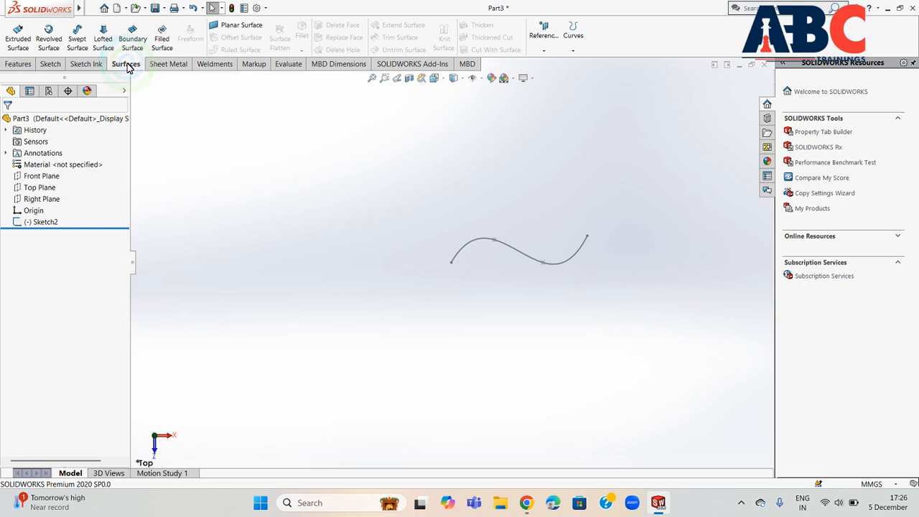
left_click(76, 41)
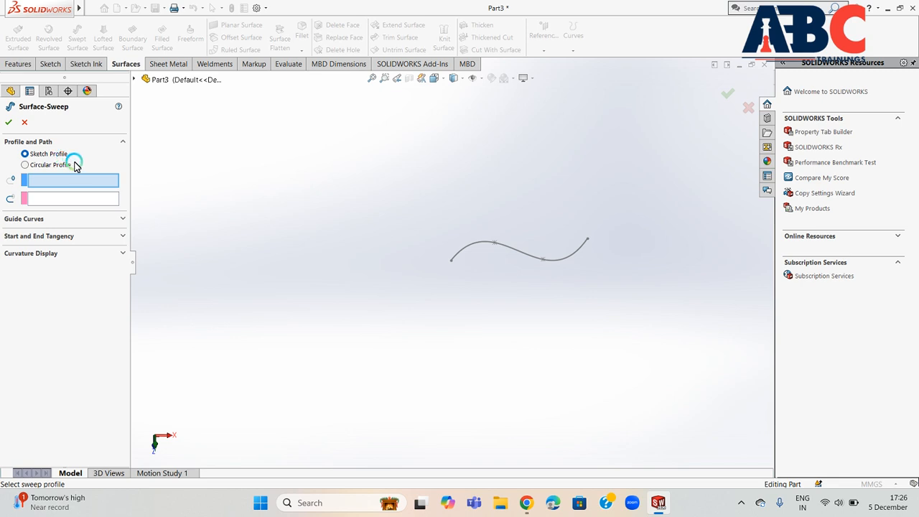
left_click(25, 165)
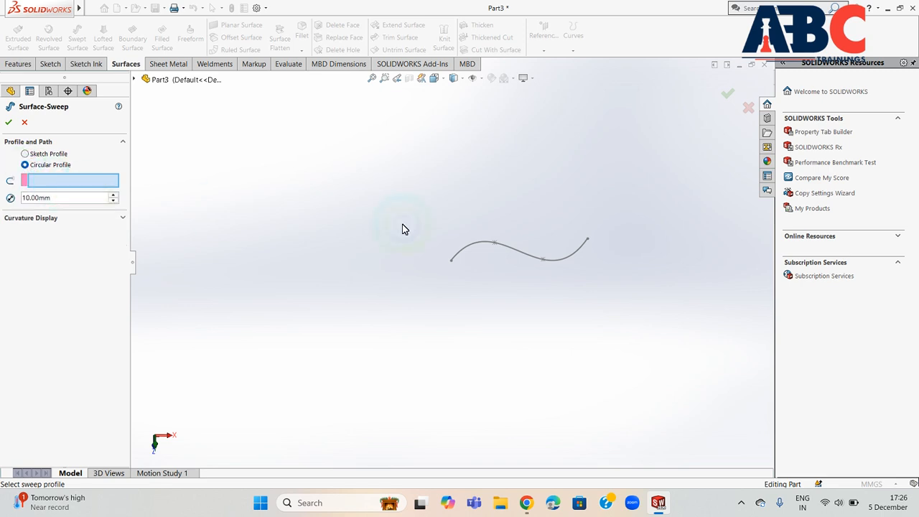
scroll(531, 255, "down", 5)
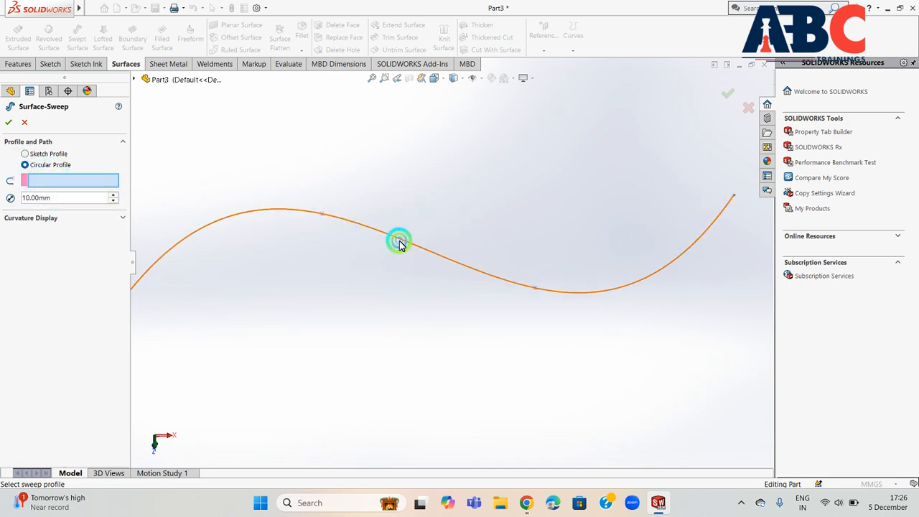
left_click(400, 244)
scroll(373, 354, "up", 5)
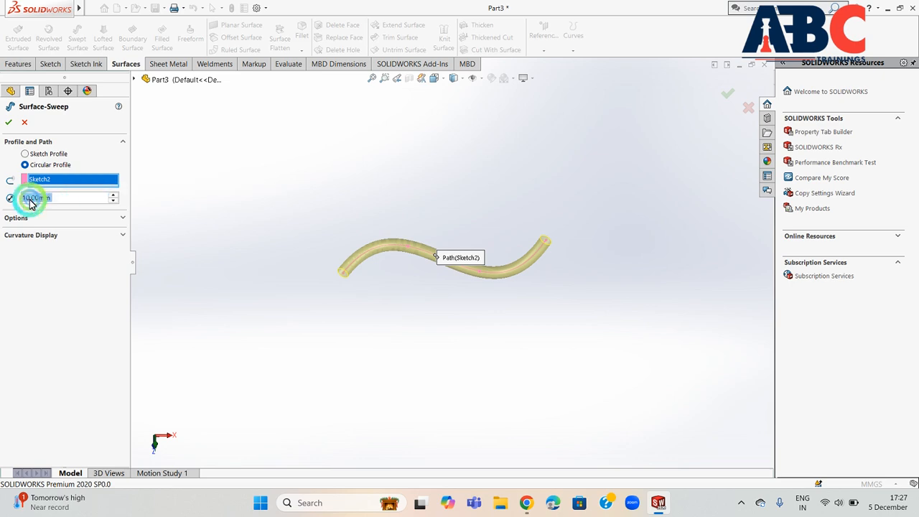
type("30")
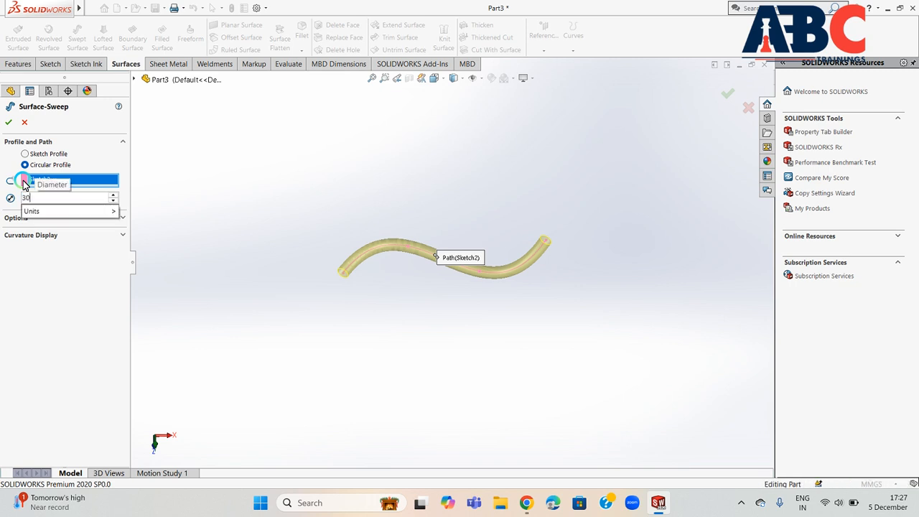
key("Return")
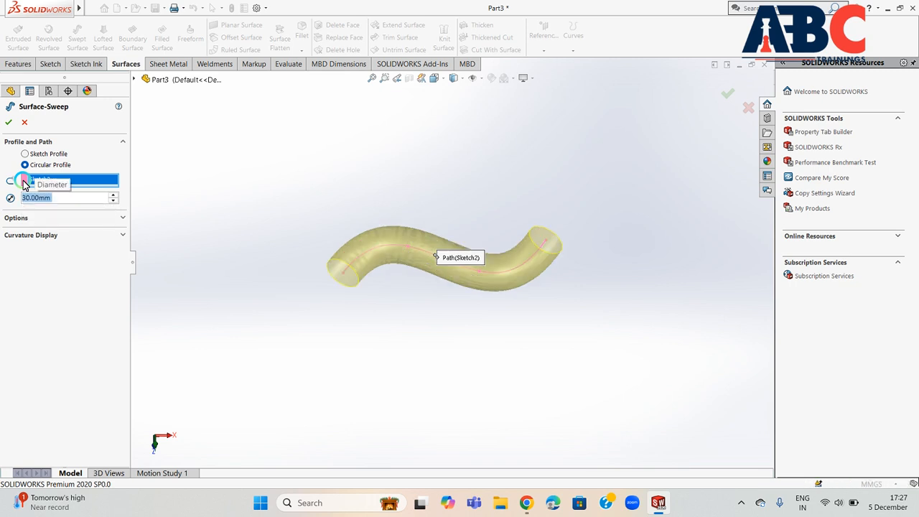
left_click(7, 124)
middle_click_drag(328, 215, 276, 217)
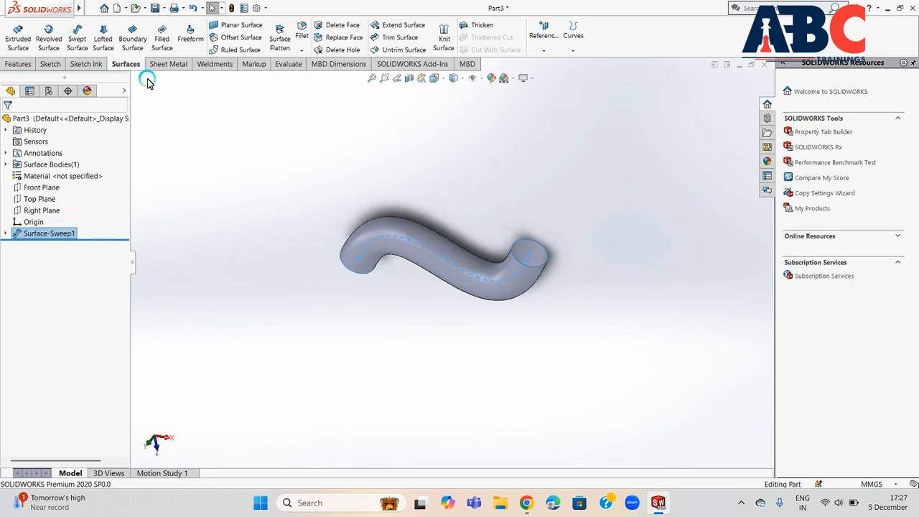
left_click(76, 37)
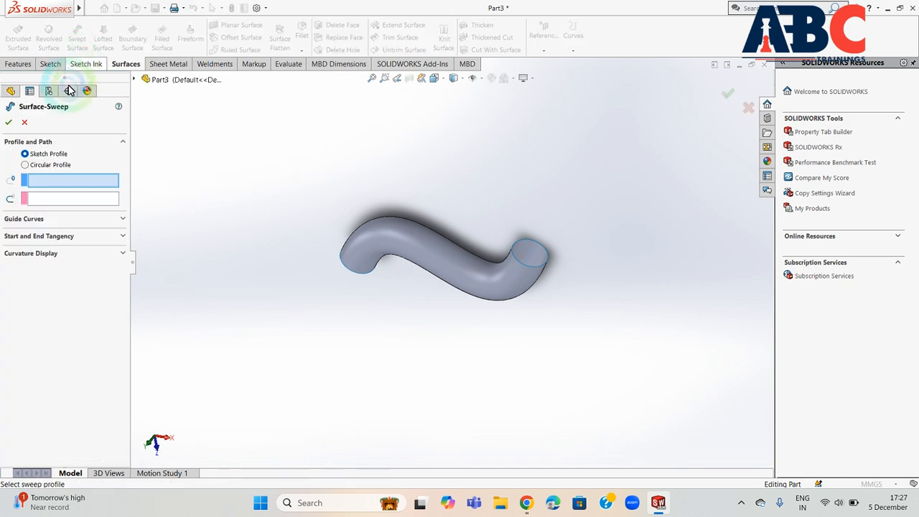
left_click(48, 155)
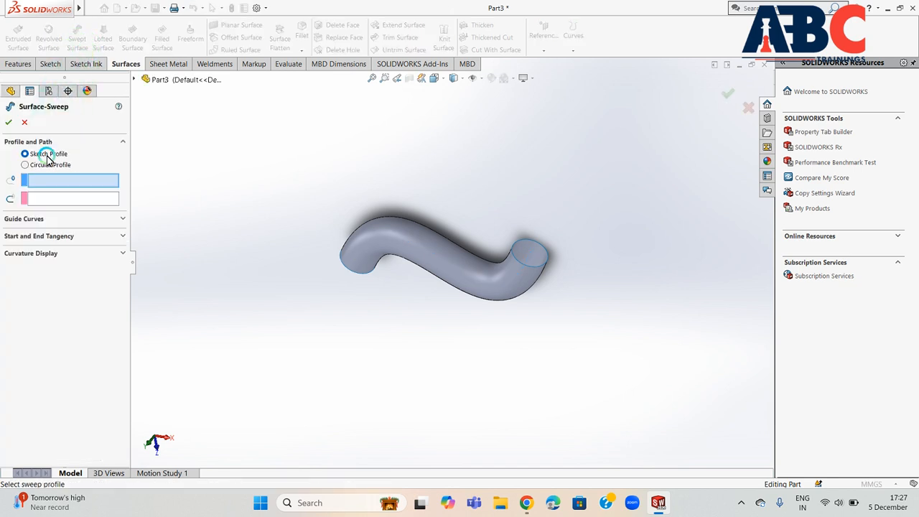
left_click(27, 123)
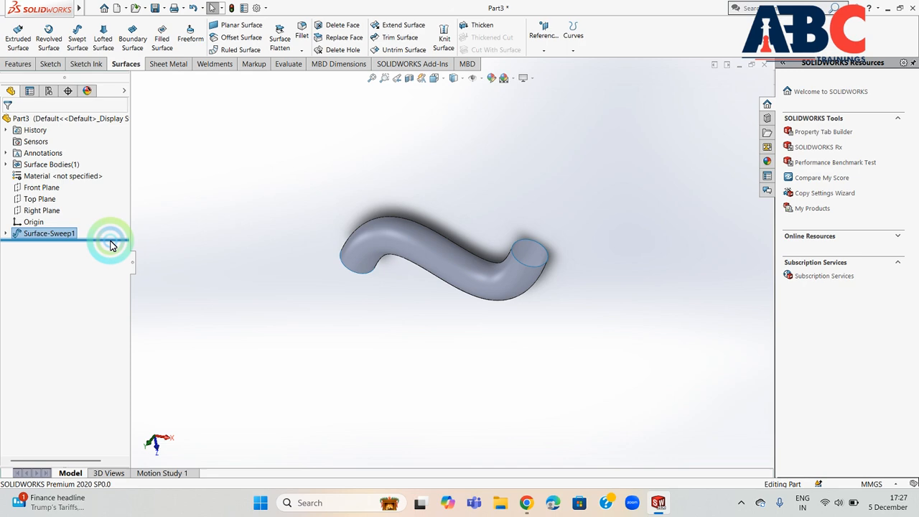
Try switching the existing swept surface from a circular profile to a sketch profile
right_click(53, 239)
left_click(63, 212)
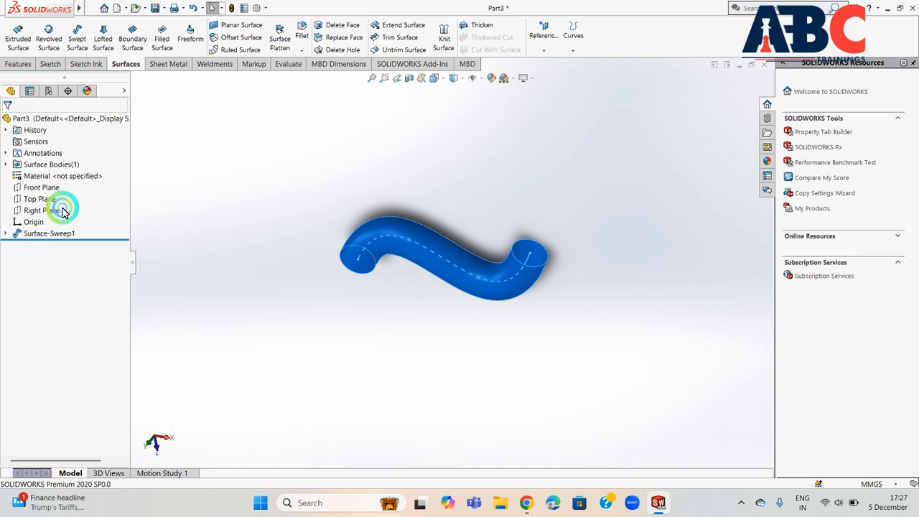
middle_click_drag(205, 272, 242, 249)
left_click(114, 201)
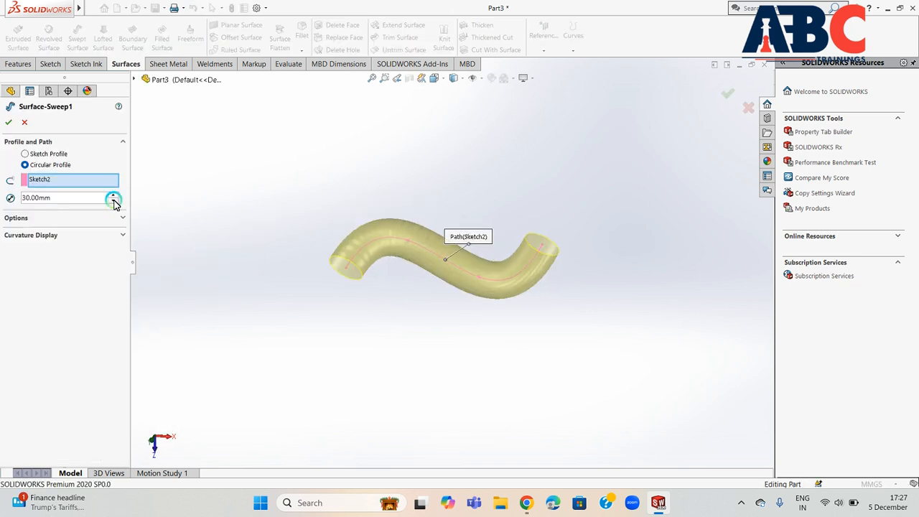
left_click(34, 157)
left_click(41, 181)
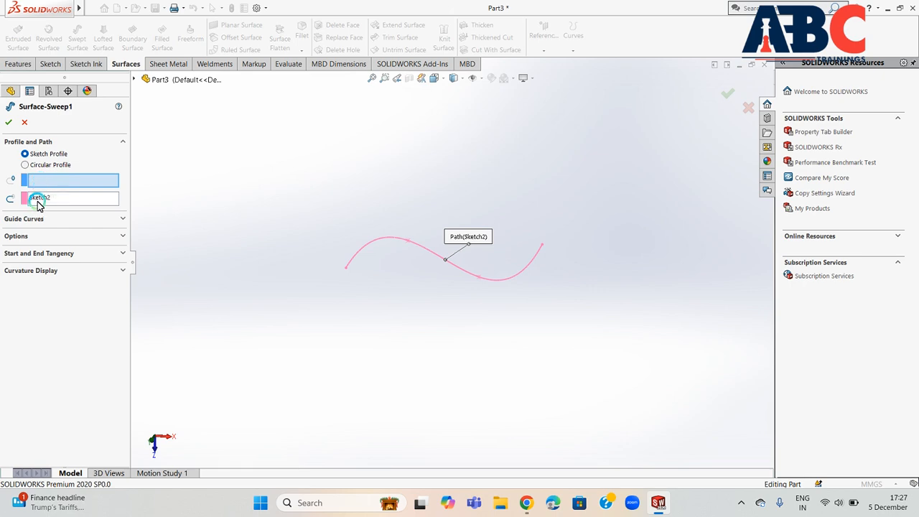
left_click(25, 127)
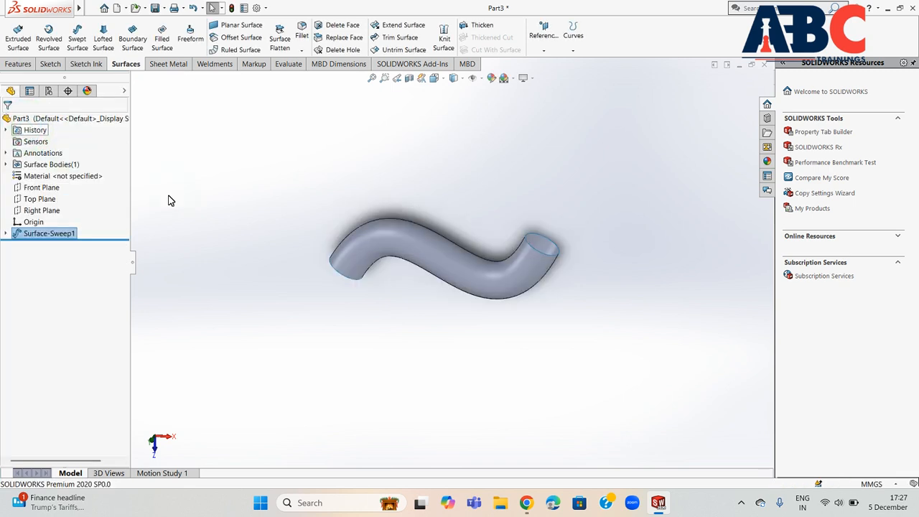
Delete the swept surface feature while keeping its spline sketch
right_click(36, 233)
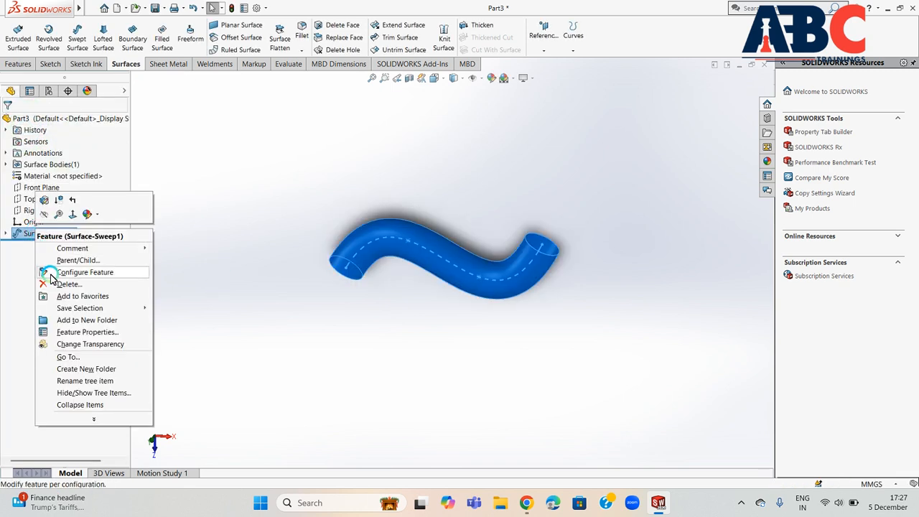
left_click(45, 283)
left_click(511, 191)
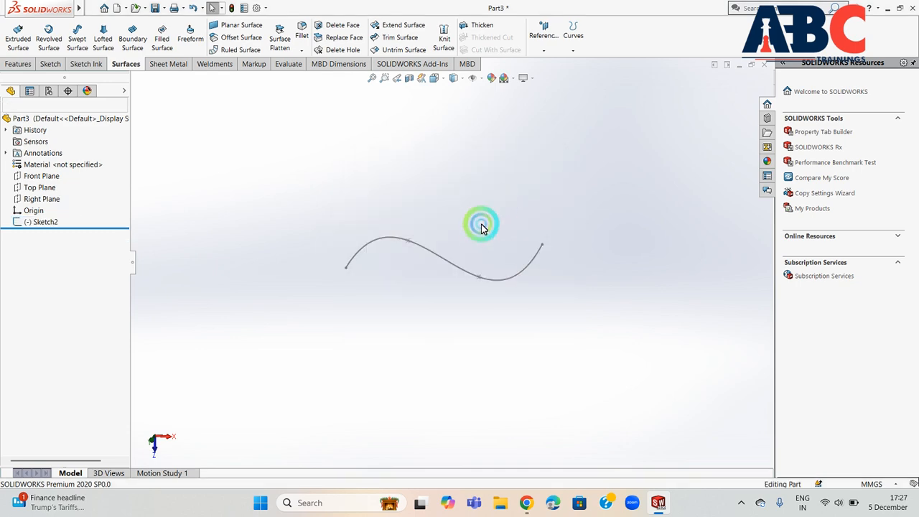
Create a reference plane perpendicular to the spline and coincident with its start point
scroll(466, 244, "down", 3)
scroll(451, 260, "up", 2)
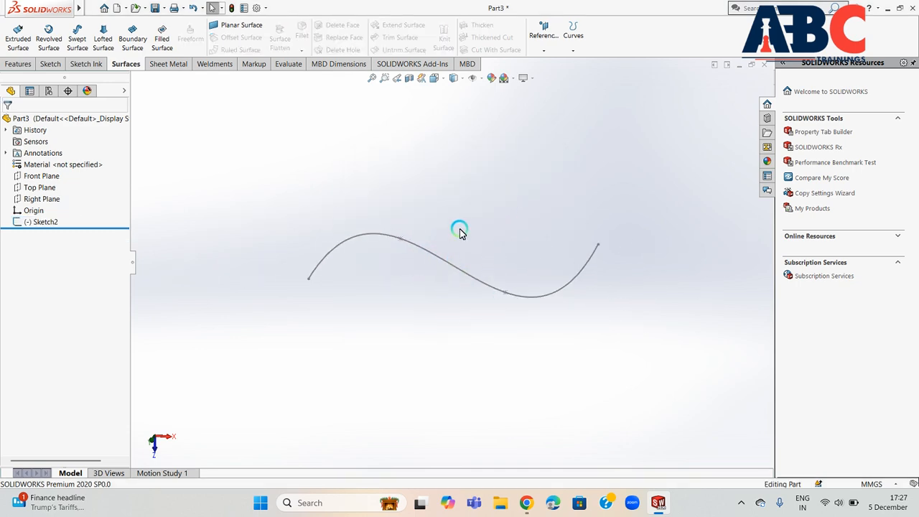
scroll(428, 258, "down", 2)
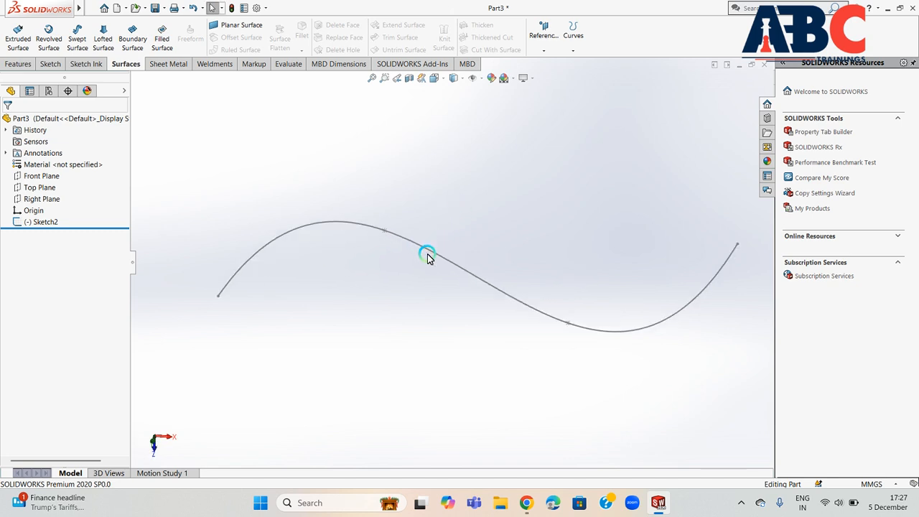
left_click(544, 49)
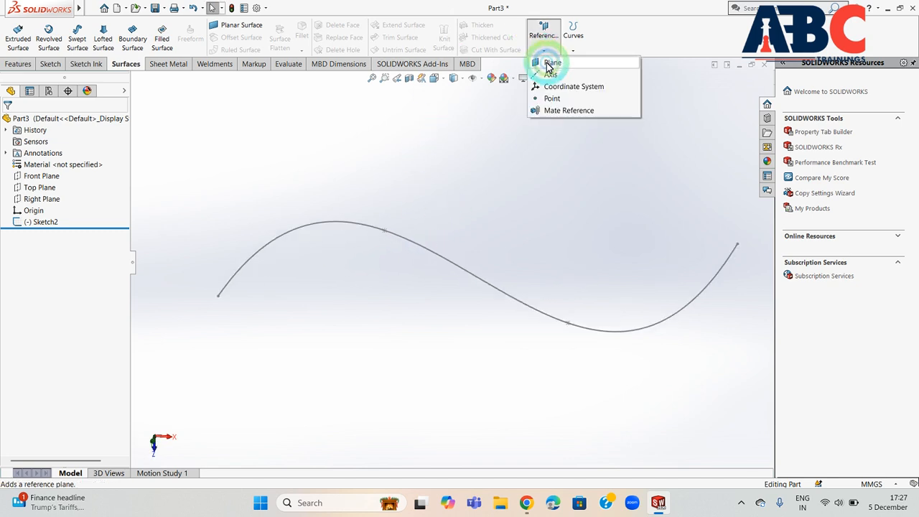
left_click(547, 64)
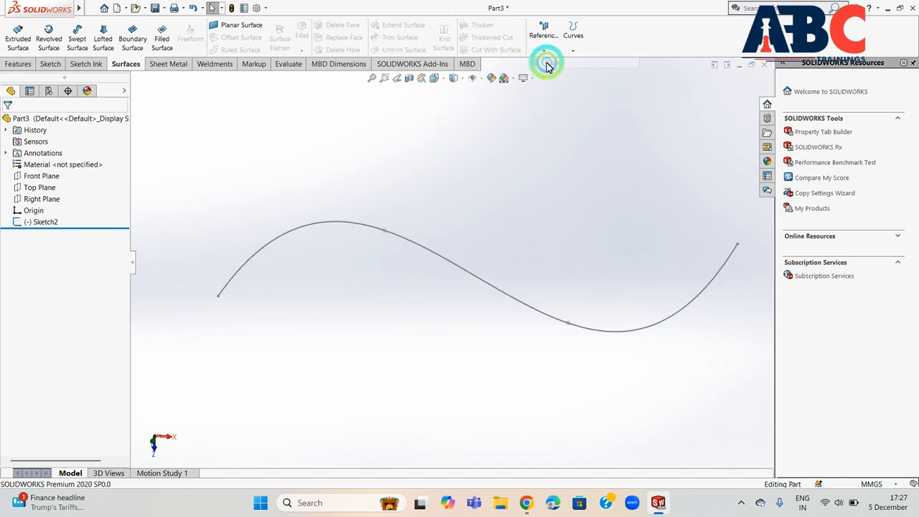
left_click(312, 228)
left_click(191, 302)
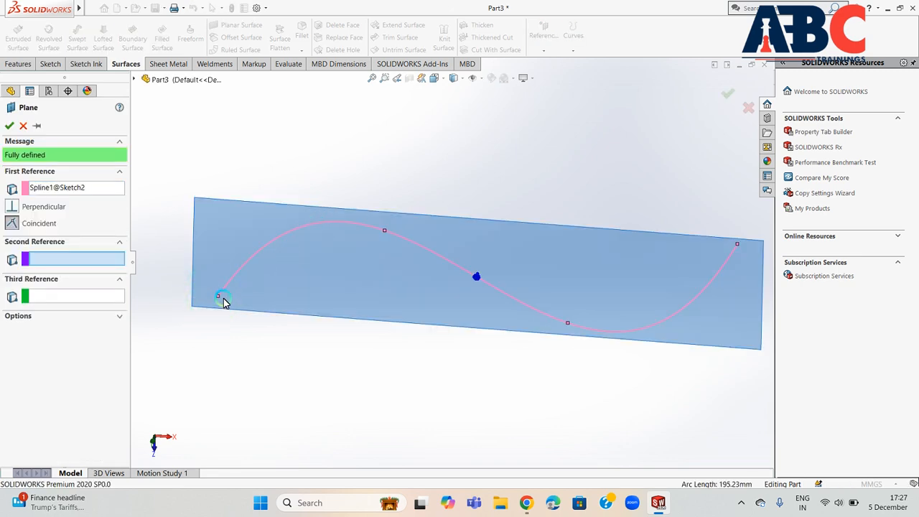
scroll(185, 267, "up", 3)
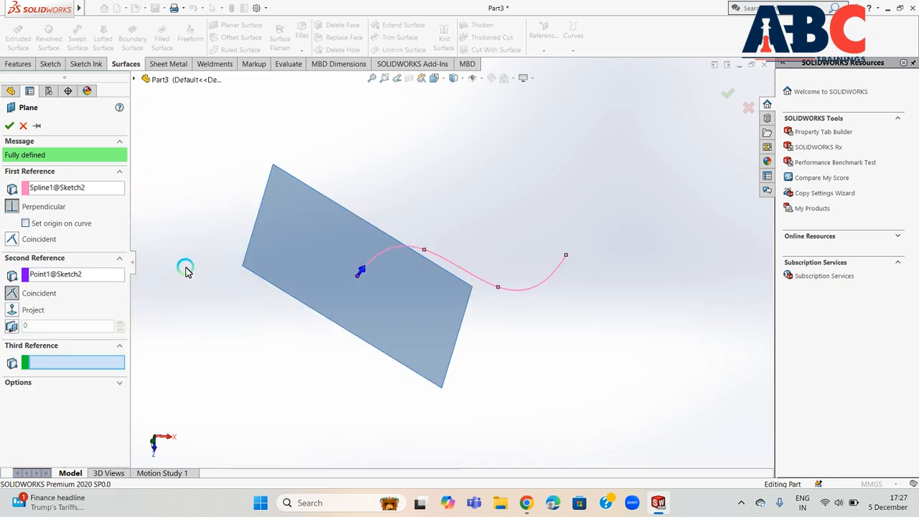
key("Return")
Sketch a closed triangle around the origin on the new plane, with slanted sides about 31 mm and 33 mm long
left_click(278, 290)
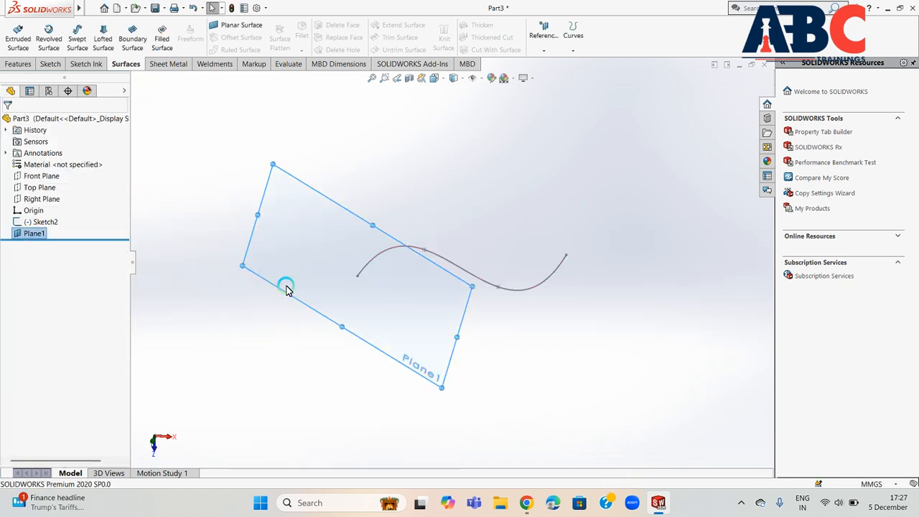
left_click(41, 64)
left_click(14, 29)
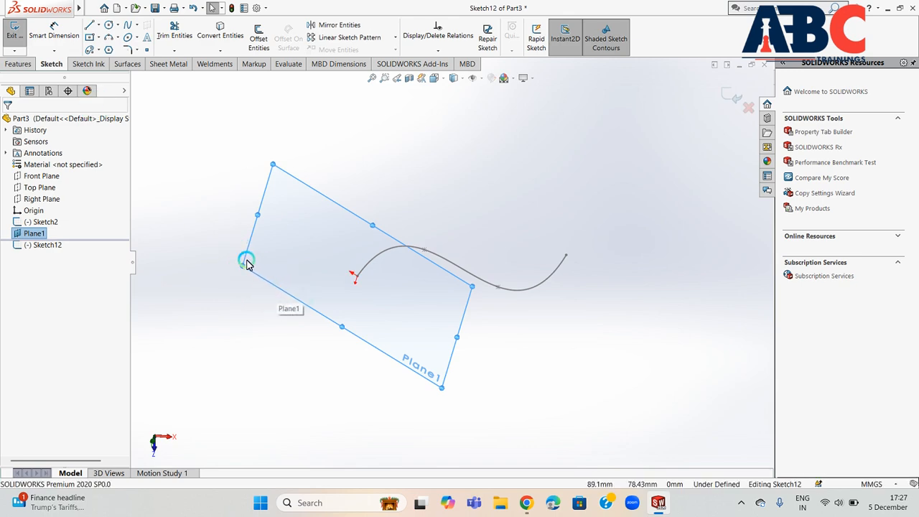
left_click(436, 78)
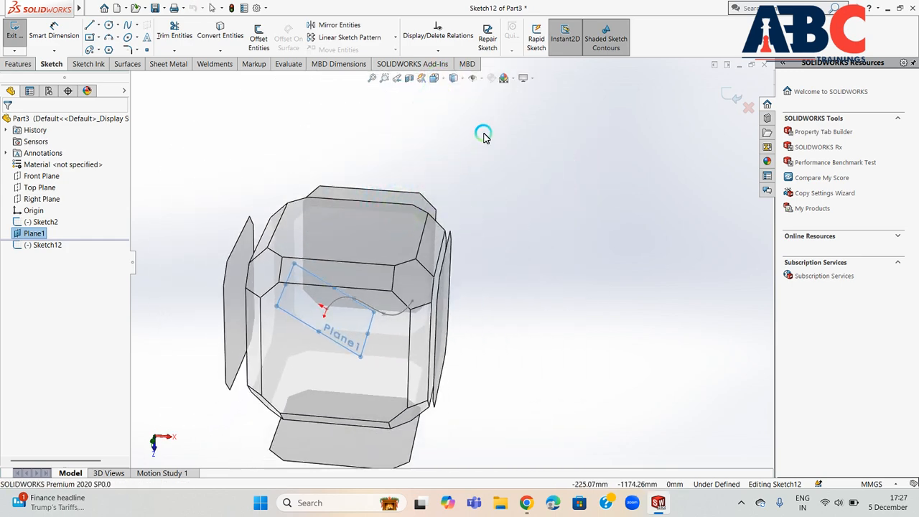
left_click(435, 77)
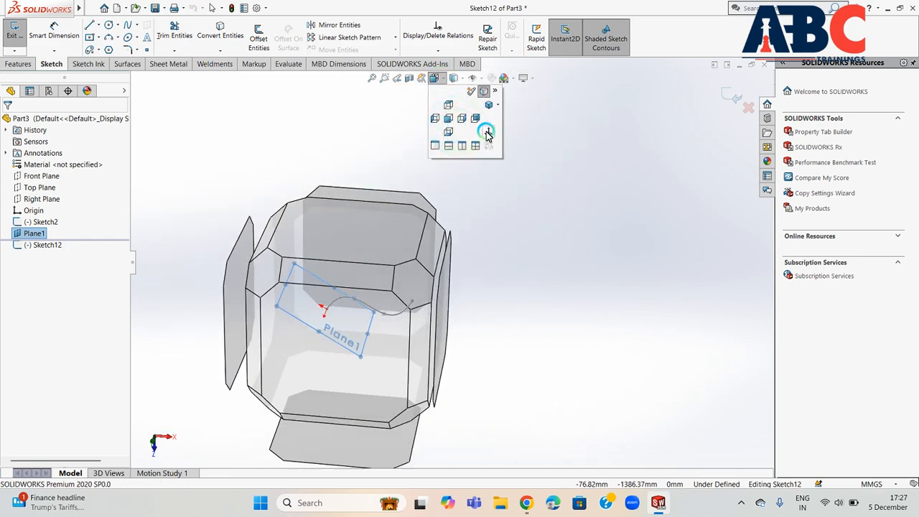
left_click(487, 133)
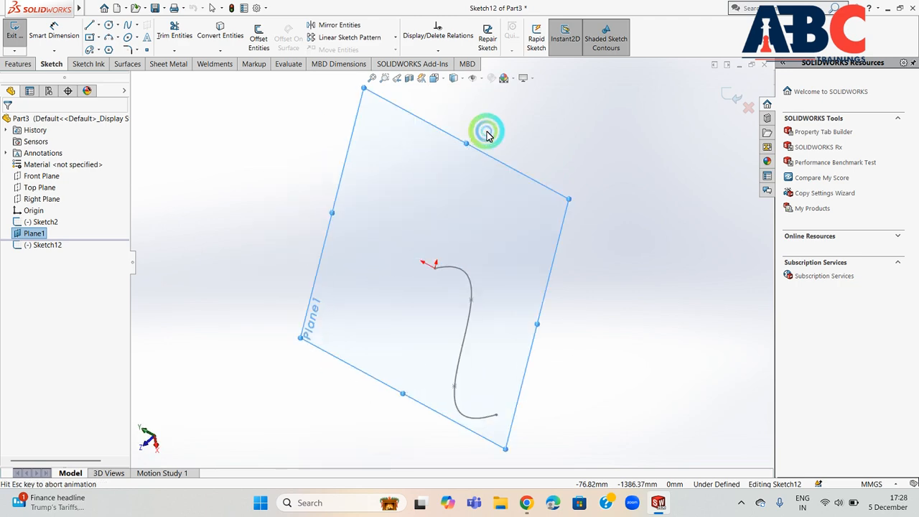
left_click(91, 27)
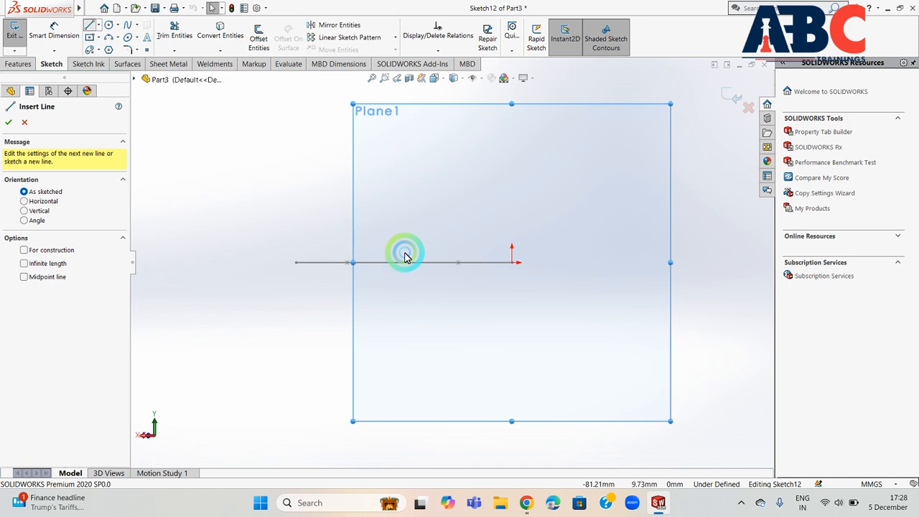
left_click(508, 251)
left_click(491, 284)
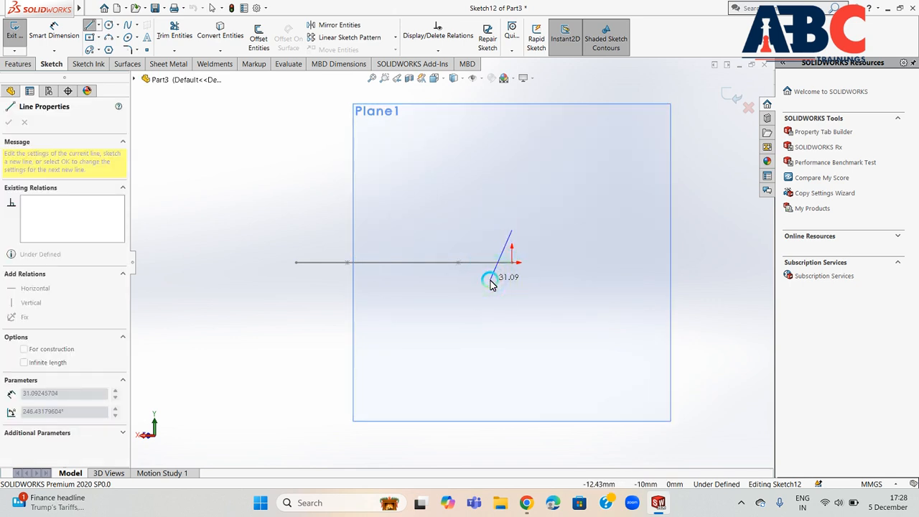
left_click(540, 280)
left_click(511, 230)
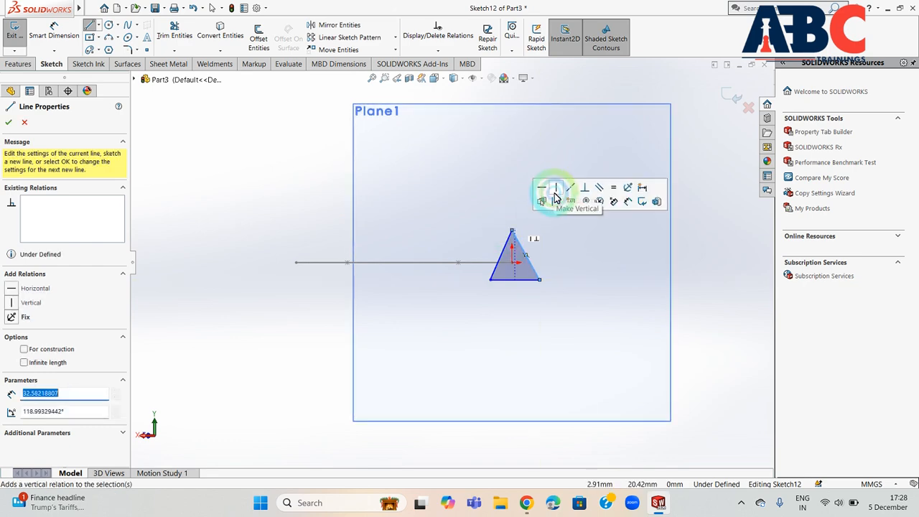
right_click(570, 252)
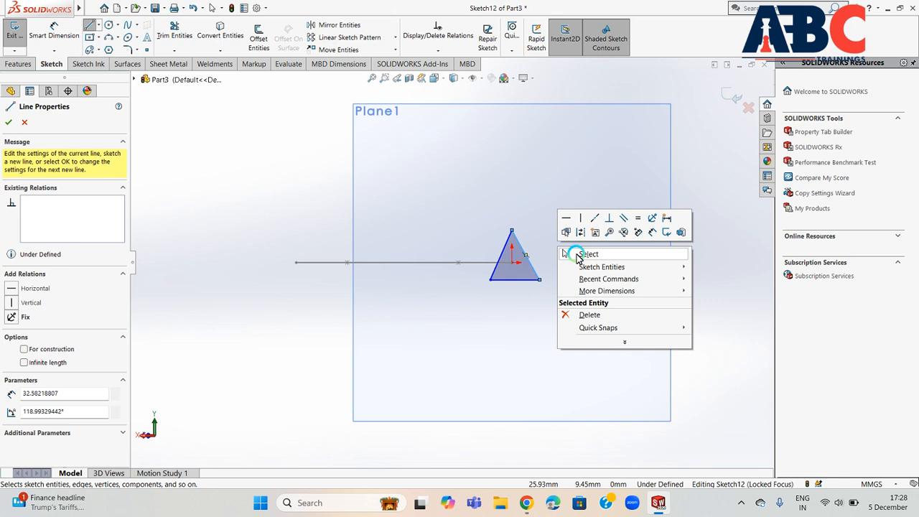
left_click(587, 254)
left_click(15, 33)
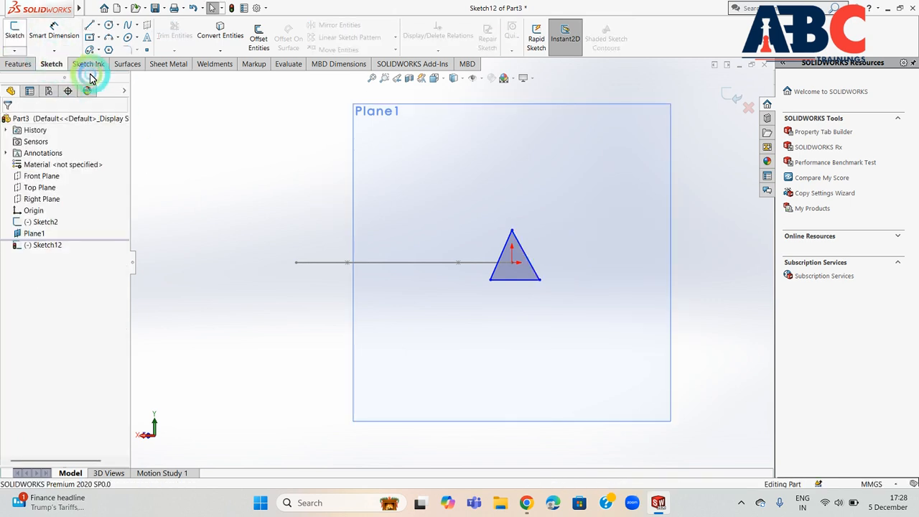
Create a swept surface using the triangle sketch as the profile and the spline as the path
left_click(127, 63)
middle_click_drag(307, 199, 290, 256)
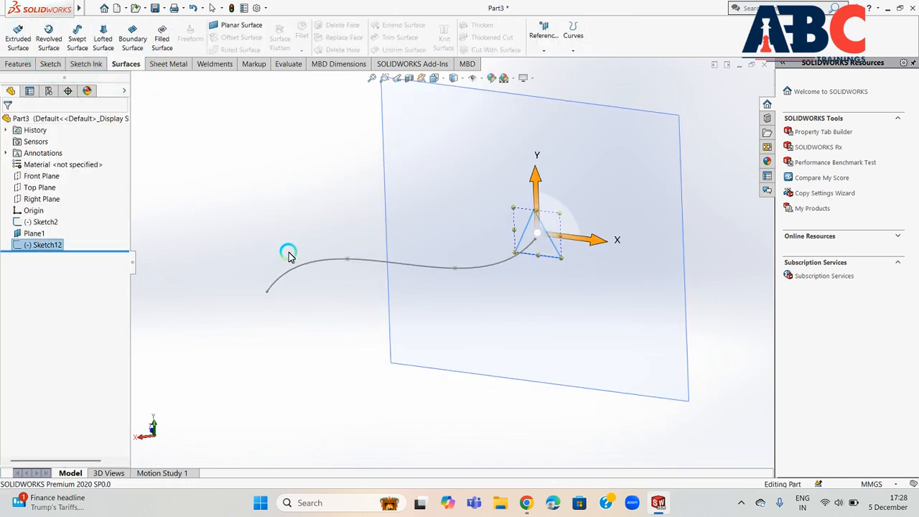
left_click(225, 176)
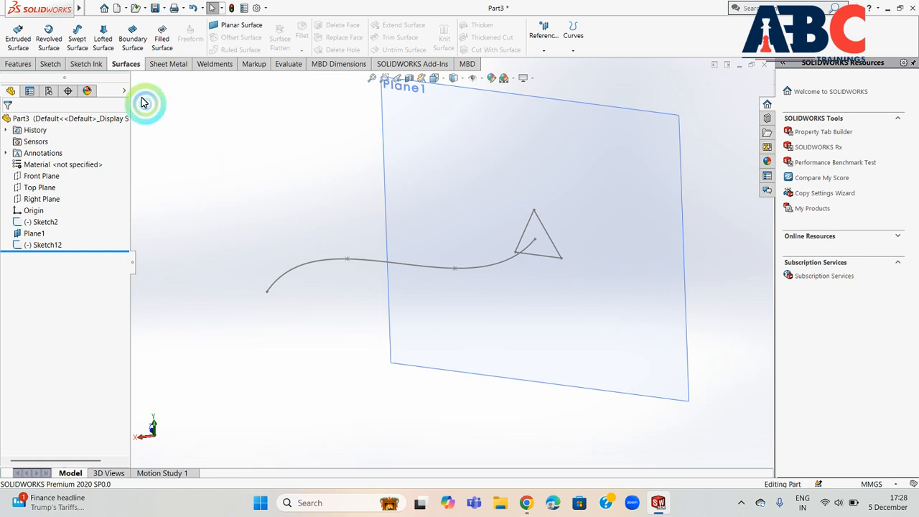
left_click(81, 36)
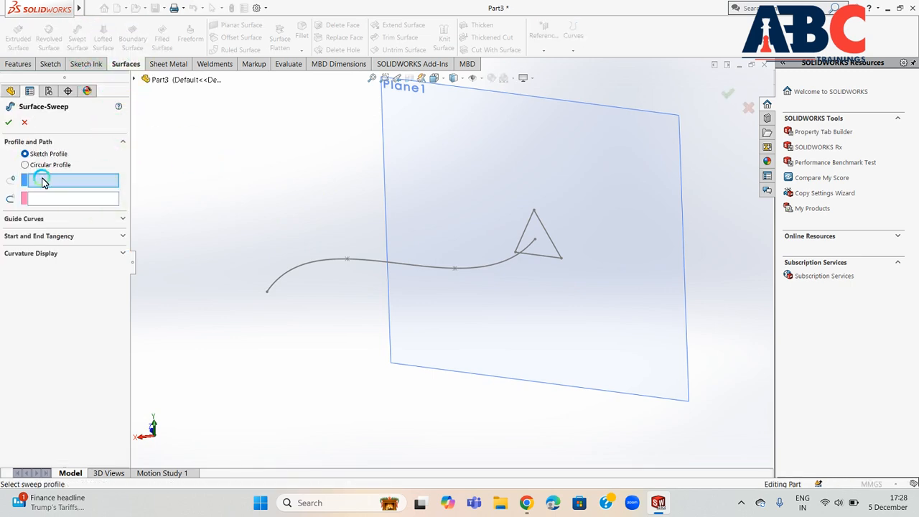
left_click(529, 229)
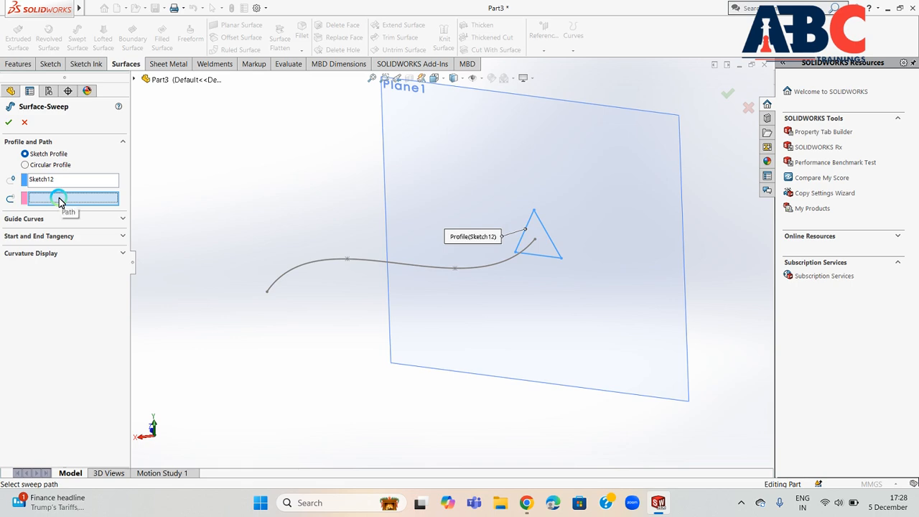
left_click(330, 263)
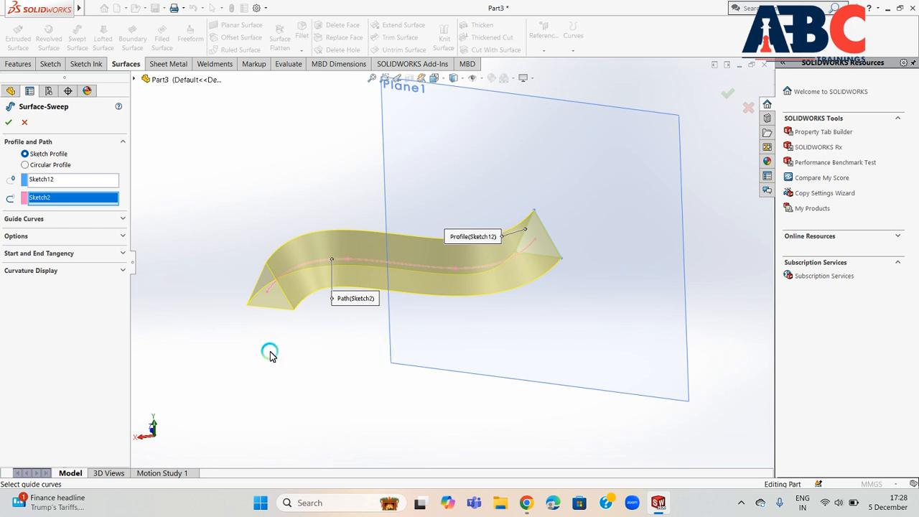
left_click(9, 127)
middle_click_drag(374, 220, 392, 209)
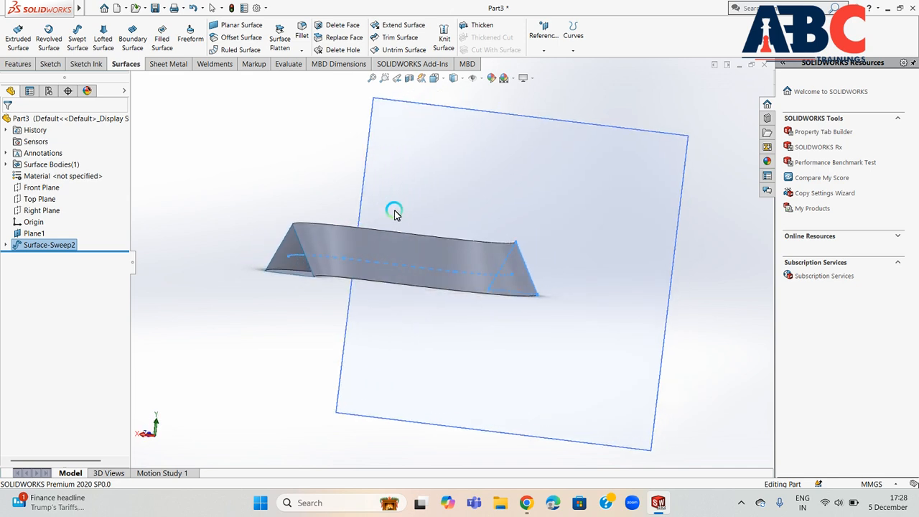
scroll(364, 273, "up", 3)
middle_click_drag(426, 243, 280, 235)
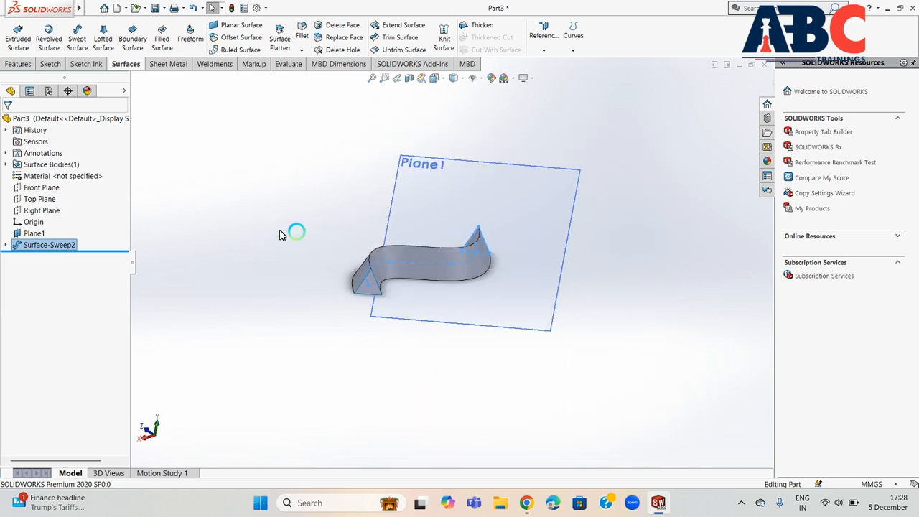
Delete the swept surface feature and the triangular profile sketch
left_click(103, 38)
right_click(51, 245)
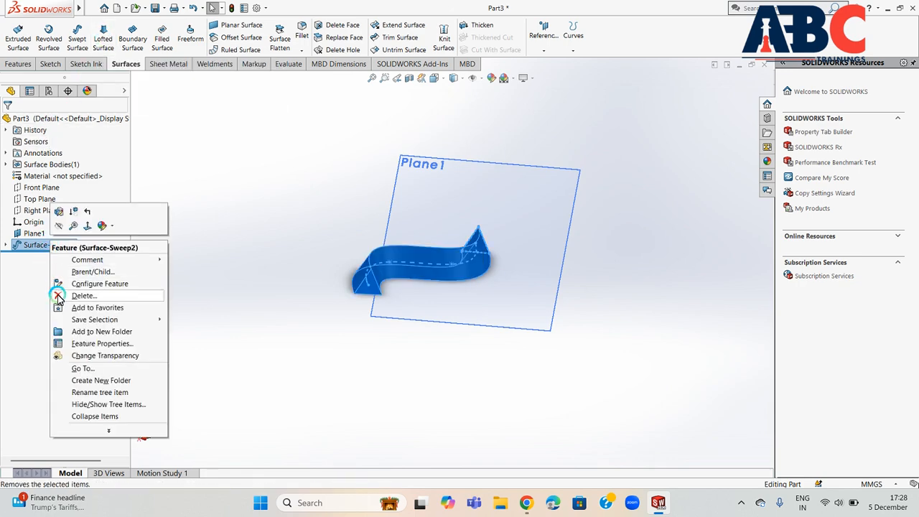
left_click(59, 294)
left_click(528, 188)
left_click(416, 239)
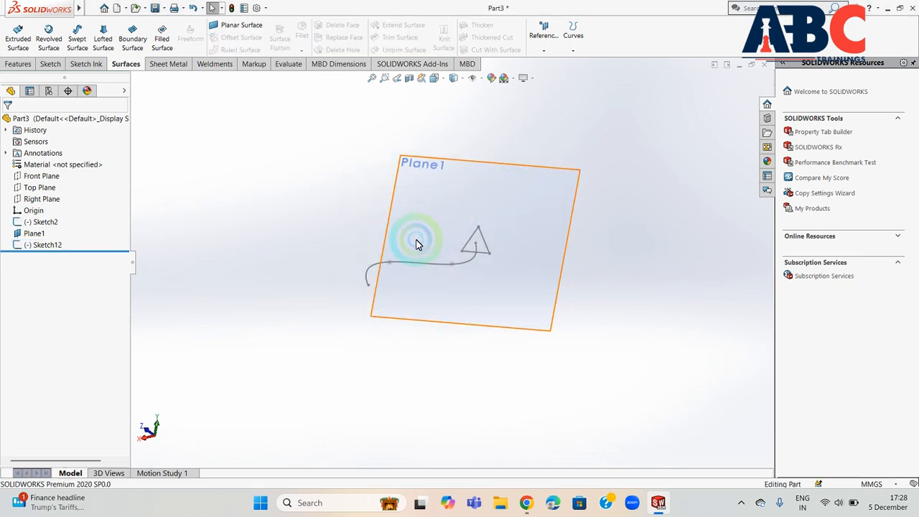
left_click(39, 250)
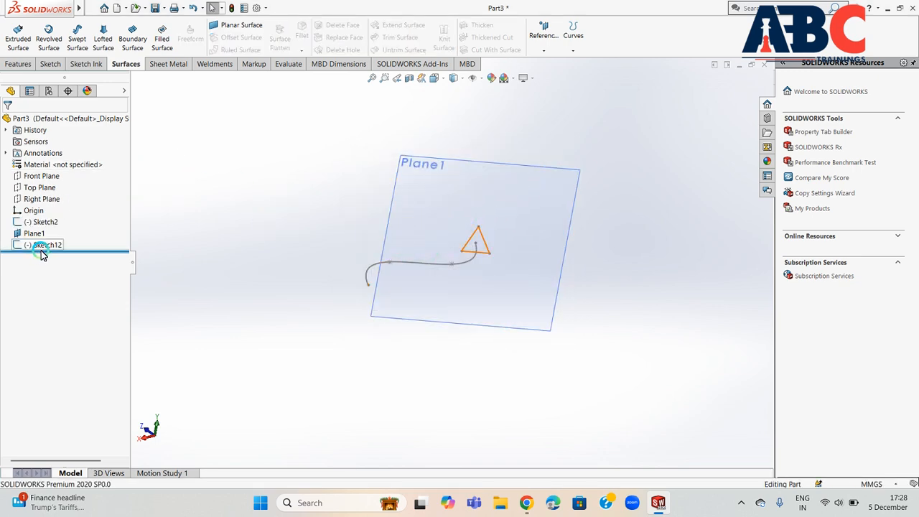
right_click(43, 248)
left_click(75, 313)
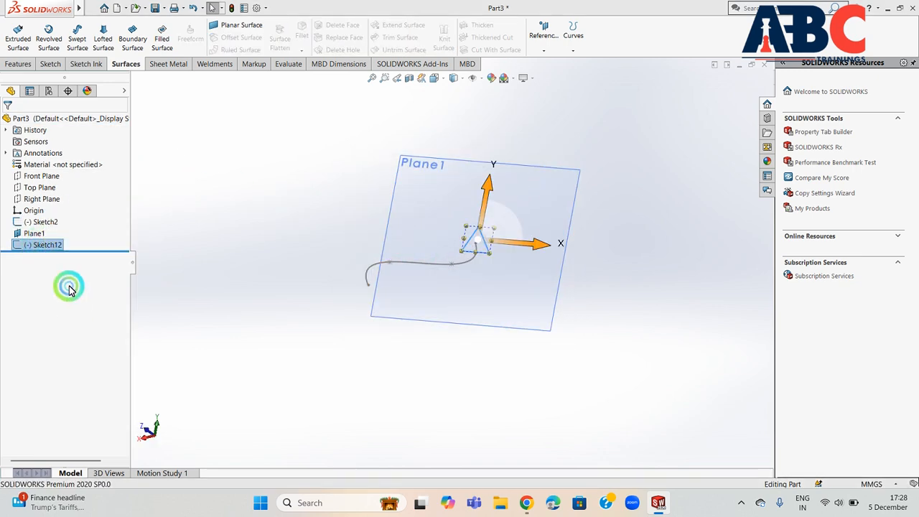
left_click(527, 184)
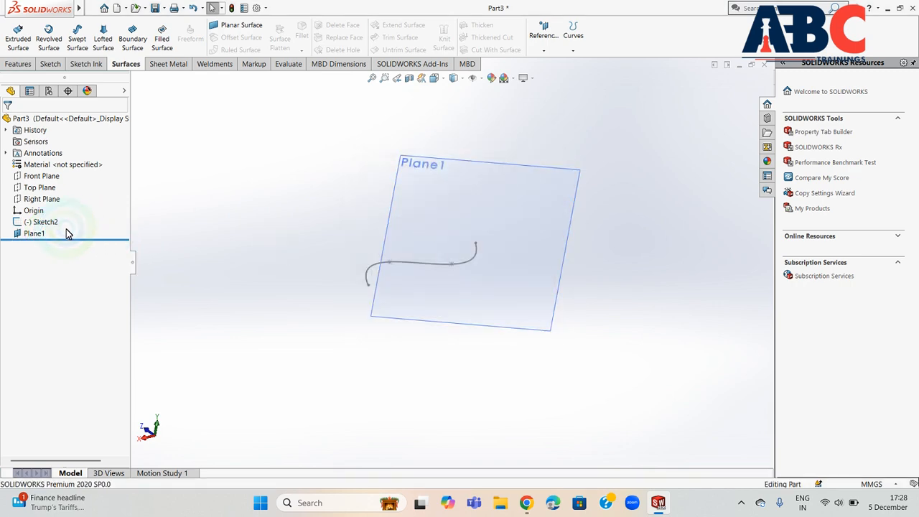
Delete the reference plane and the spline sketch
left_click(38, 233)
right_click(40, 233)
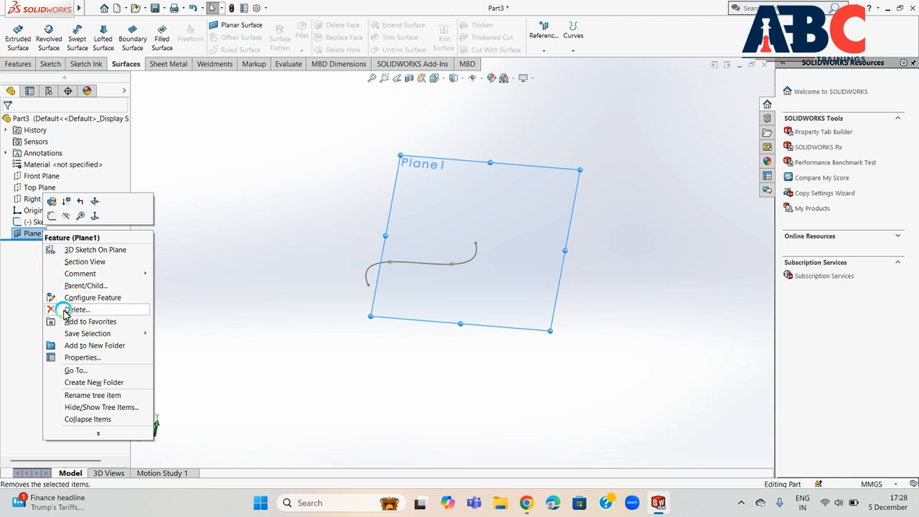
left_click(71, 310)
left_click(544, 194)
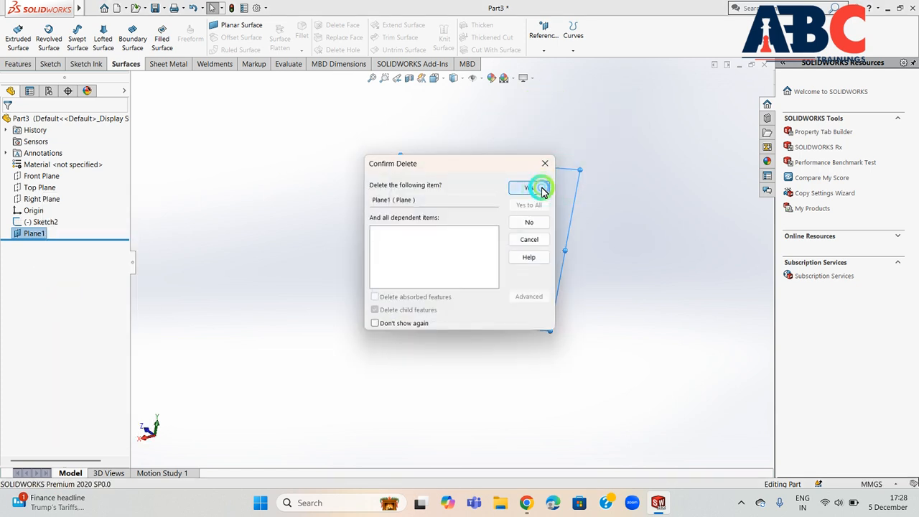
left_click(474, 246)
left_click(32, 228)
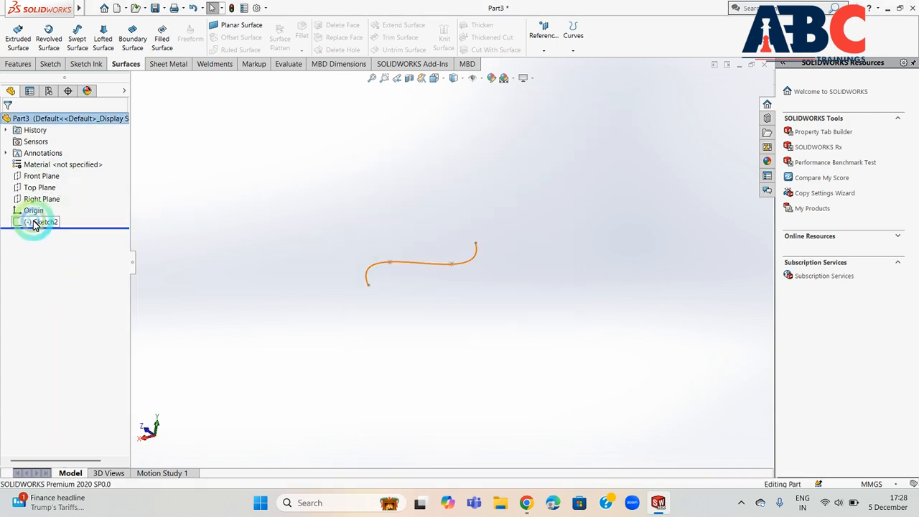
right_click(32, 227)
left_click(43, 288)
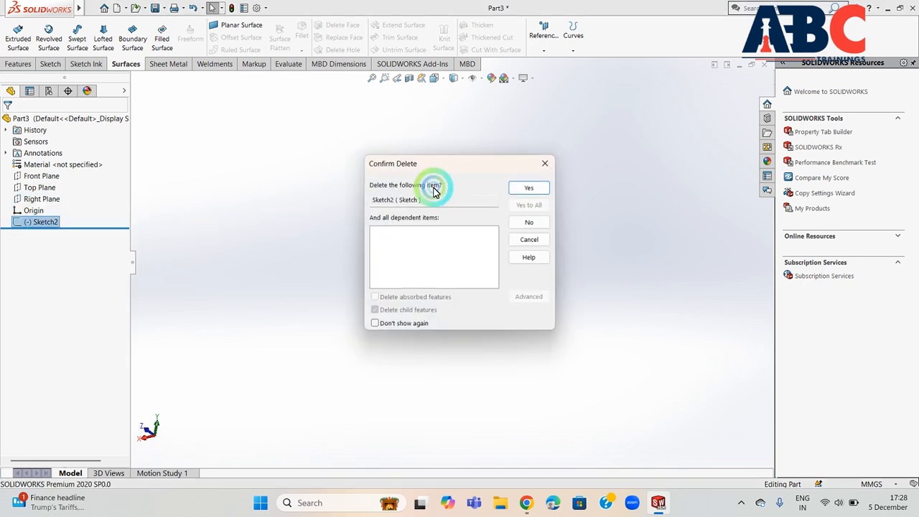
left_click(533, 188)
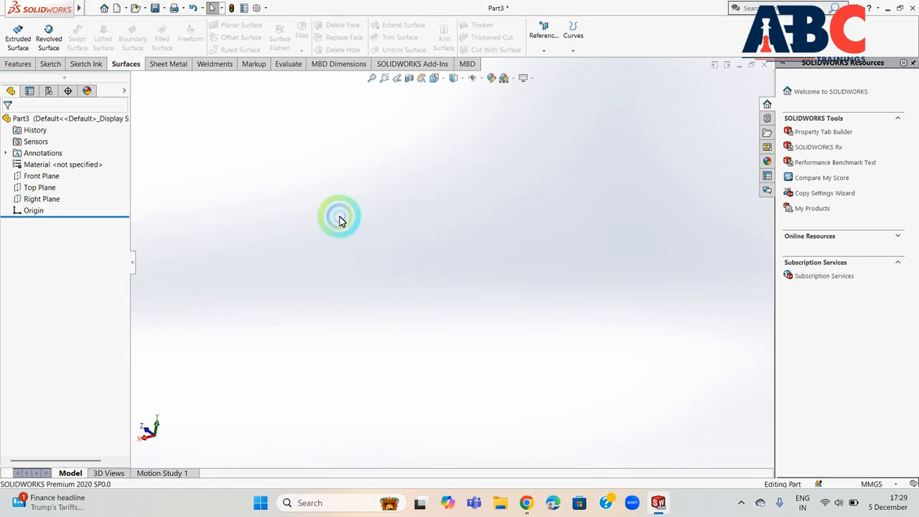
Start a reference plane parallel to the Top Plane and set its offset distance to 60 mm
left_click(40, 187)
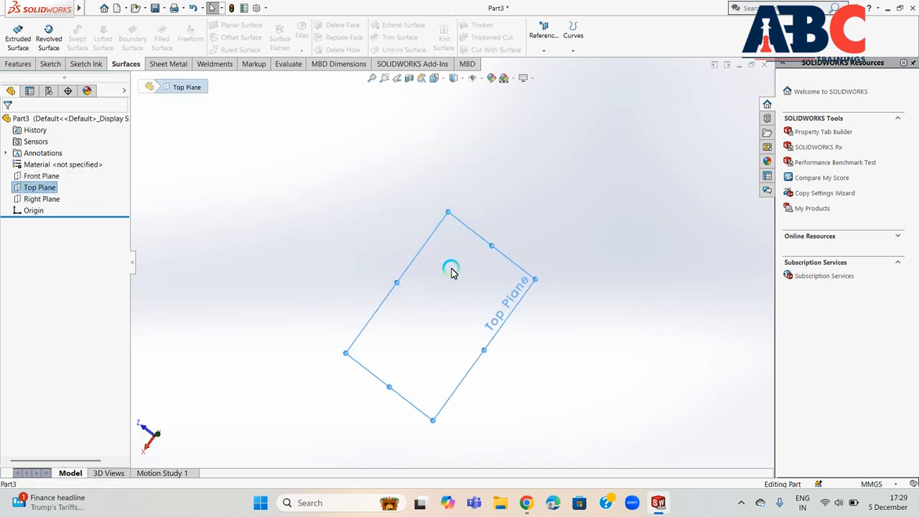
middle_click_drag(451, 270, 423, 312)
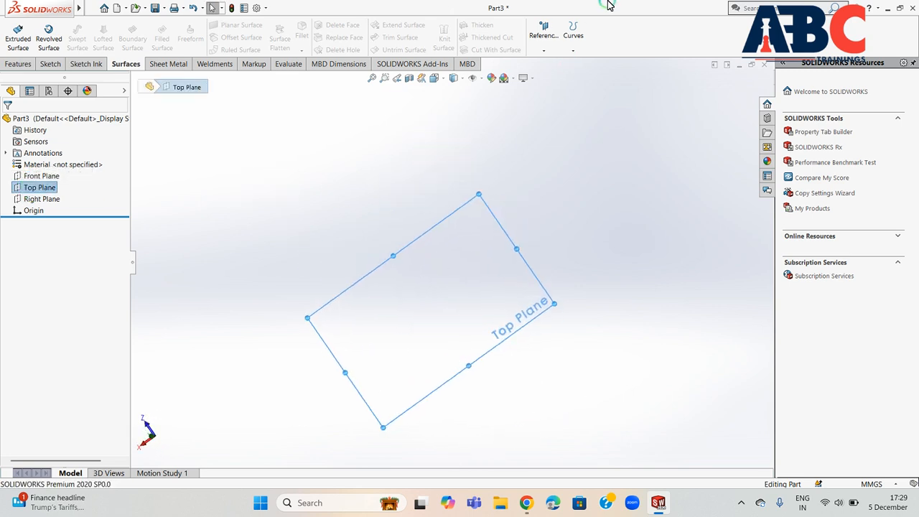
left_click(545, 44)
left_click(550, 64)
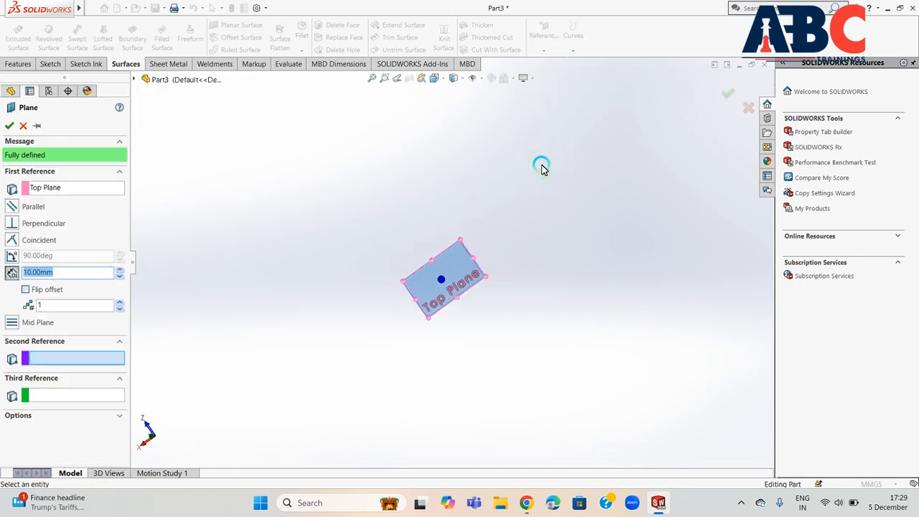
middle_click_drag(499, 215, 497, 248)
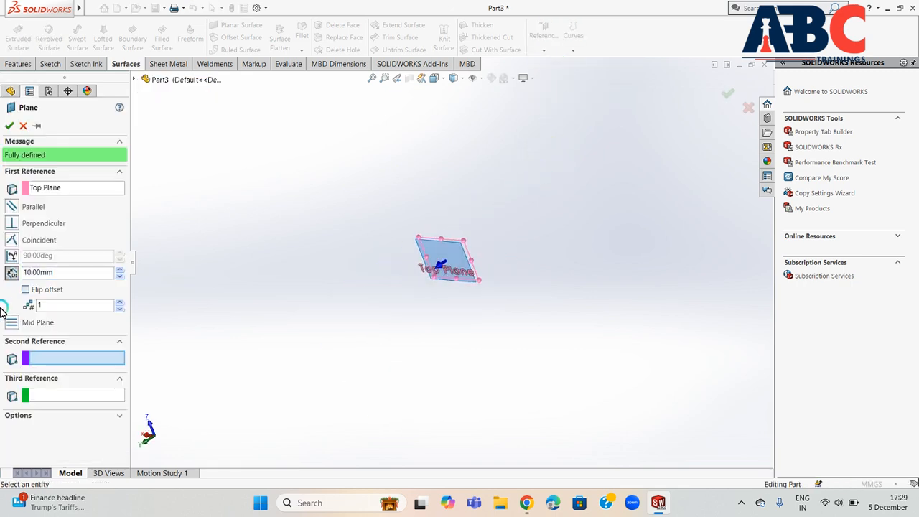
left_click(15, 273)
type("60")
key("Return")
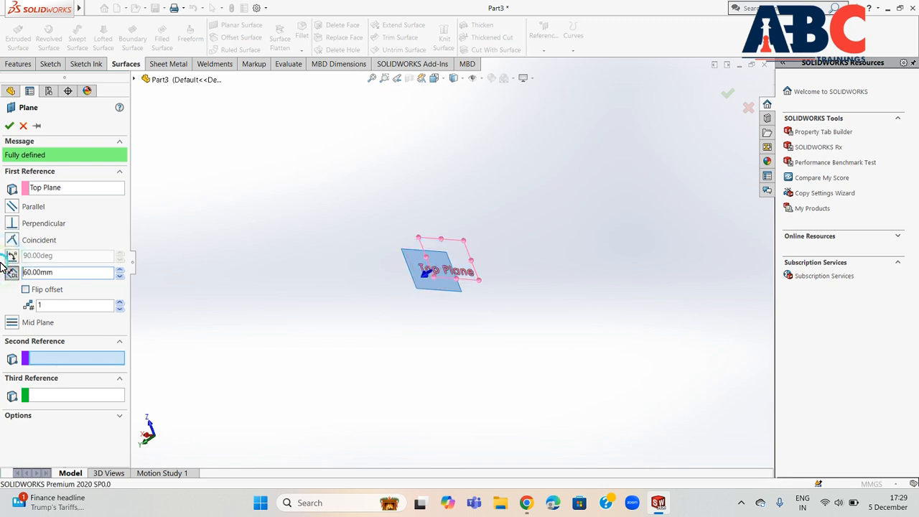
Set the number of offset planes to 2 and create them
double_click(60, 307)
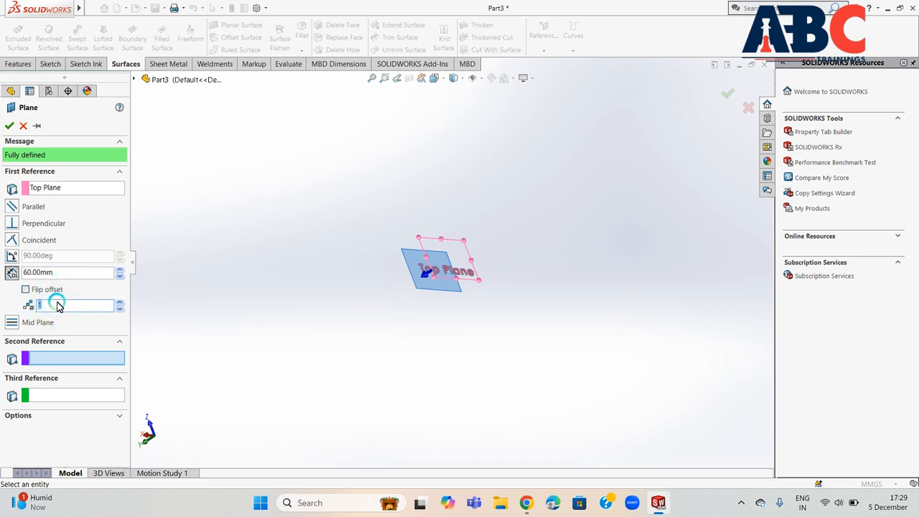
type("2")
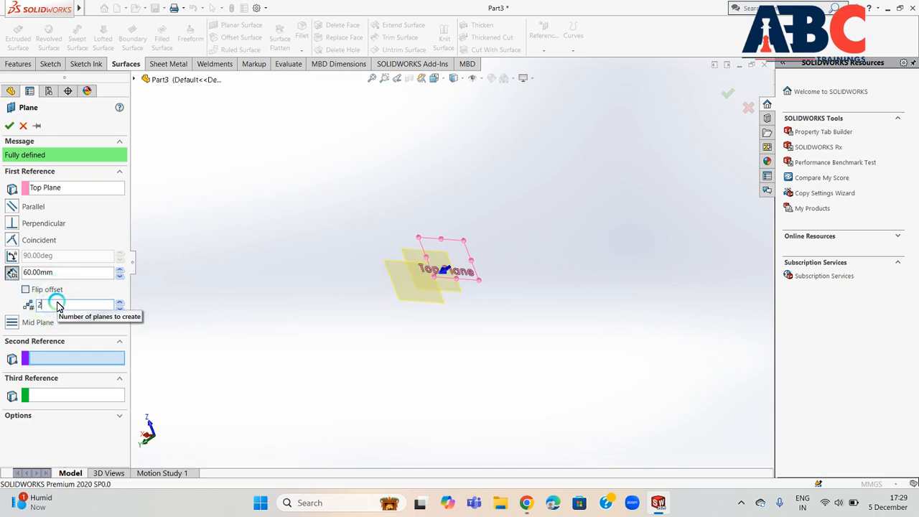
scroll(482, 261, "down", 3)
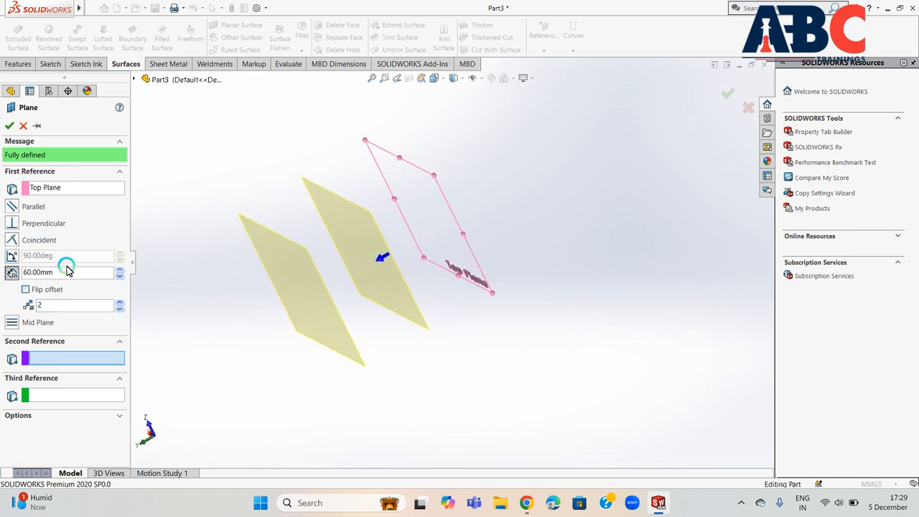
left_click(13, 127)
middle_click_drag(271, 225, 306, 161)
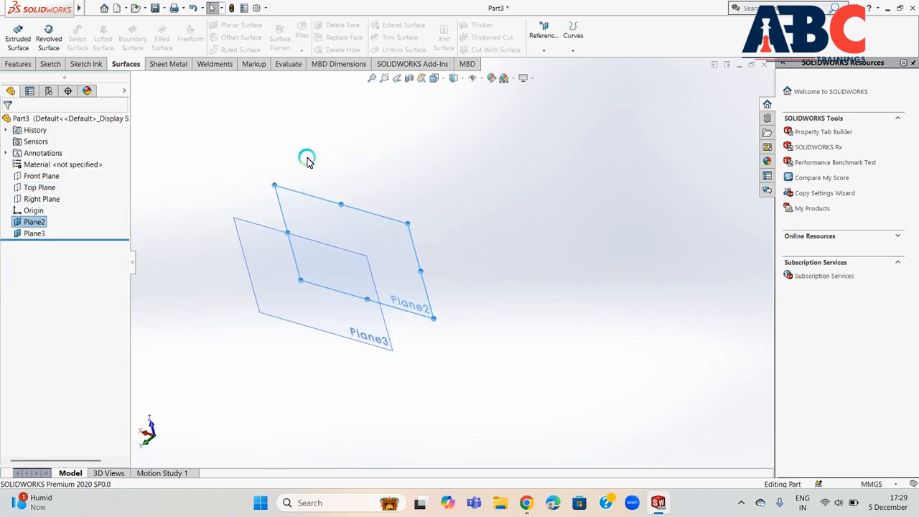
Sketch a near-semicircular three-point arc over the origin on the Top Plane, about 111 mm wide with a radius of about 56 mm
left_click(41, 187)
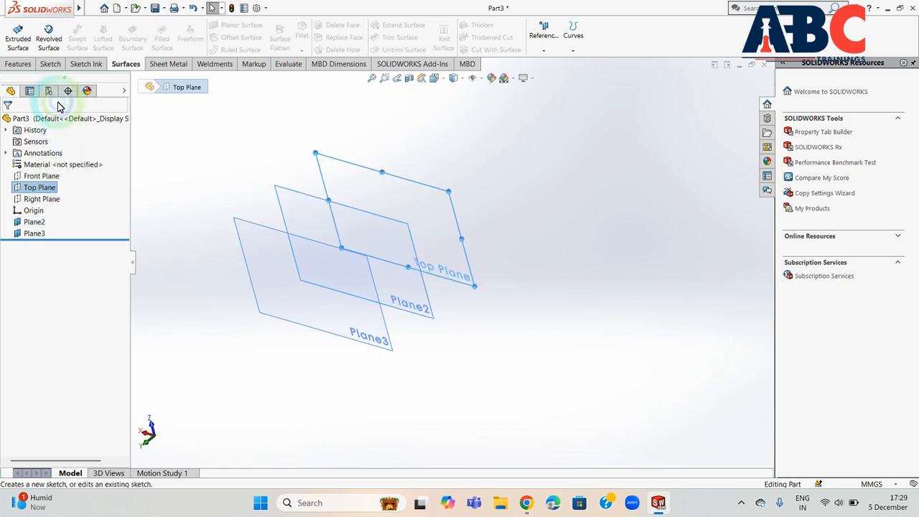
left_click(45, 64)
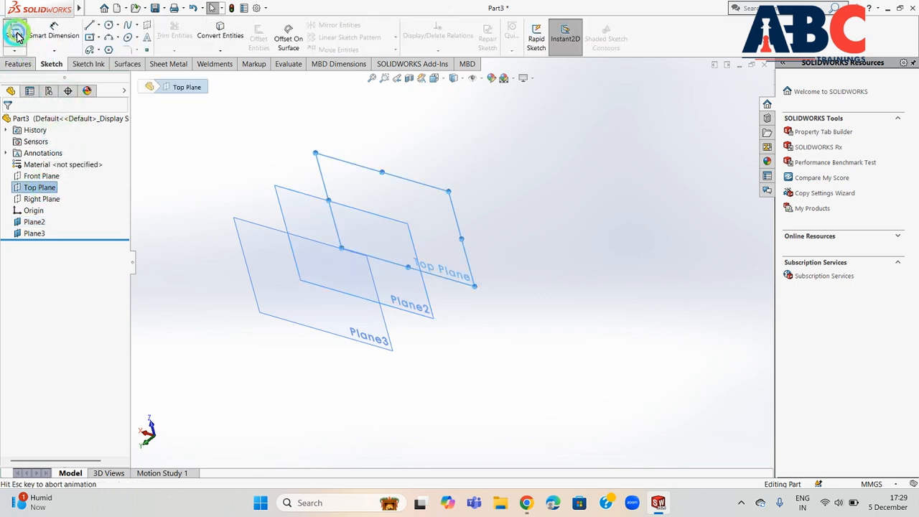
left_click(16, 36)
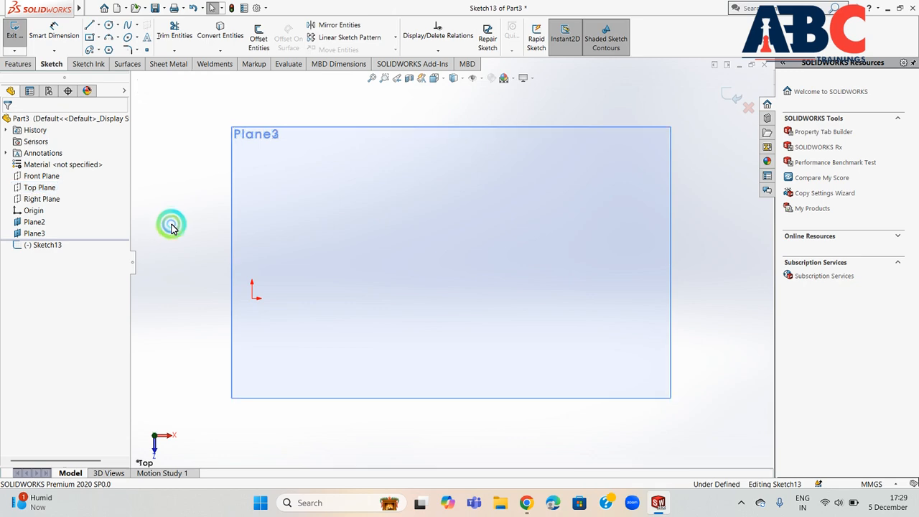
left_click(112, 37)
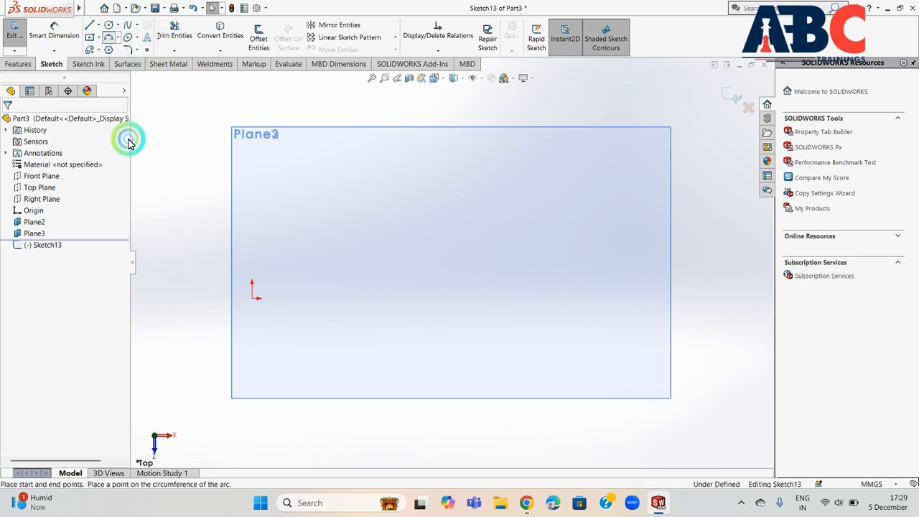
scroll(318, 307, "up", 5)
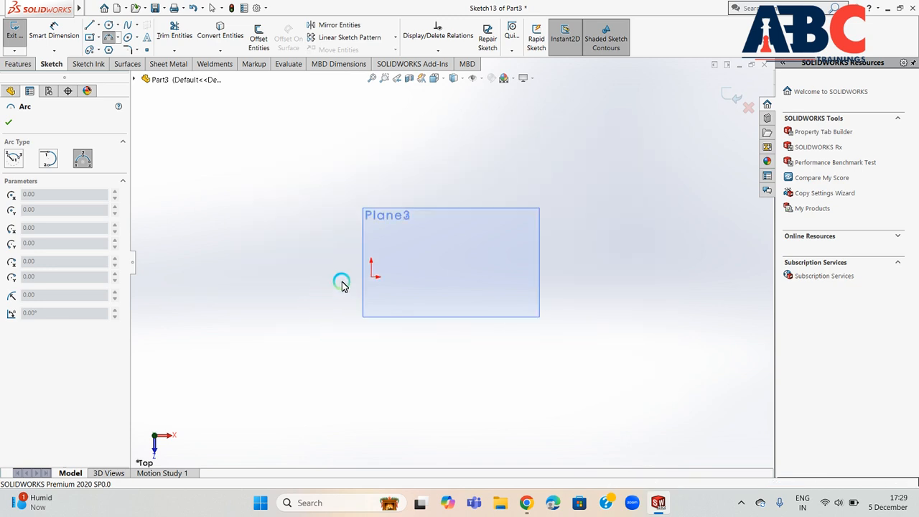
scroll(342, 283, "down", 4)
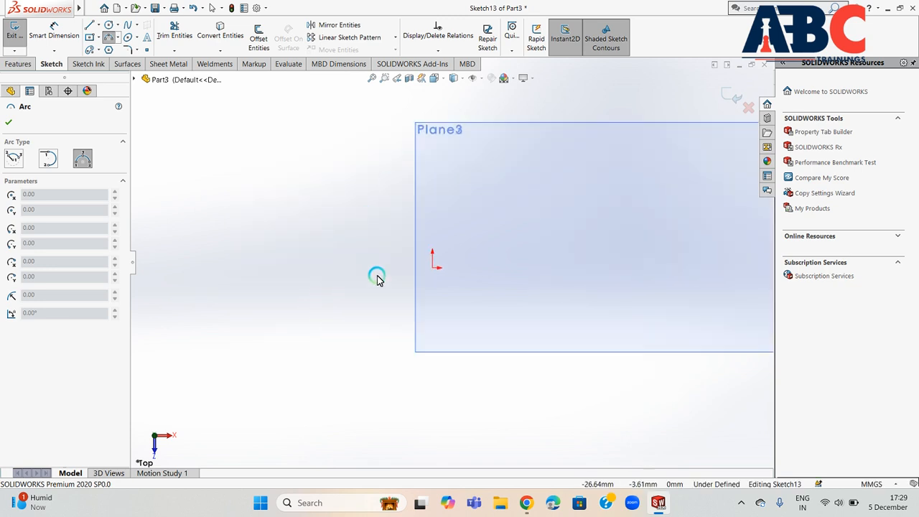
left_click(311, 268)
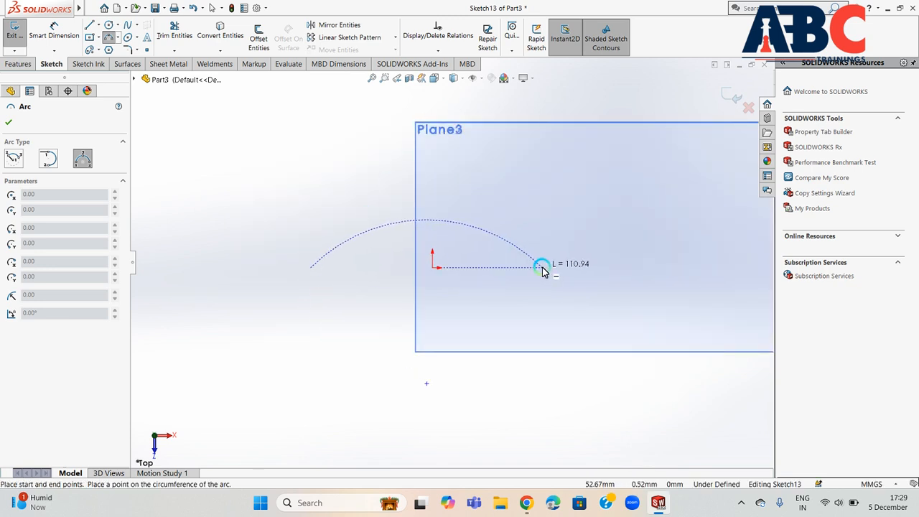
left_click(541, 268)
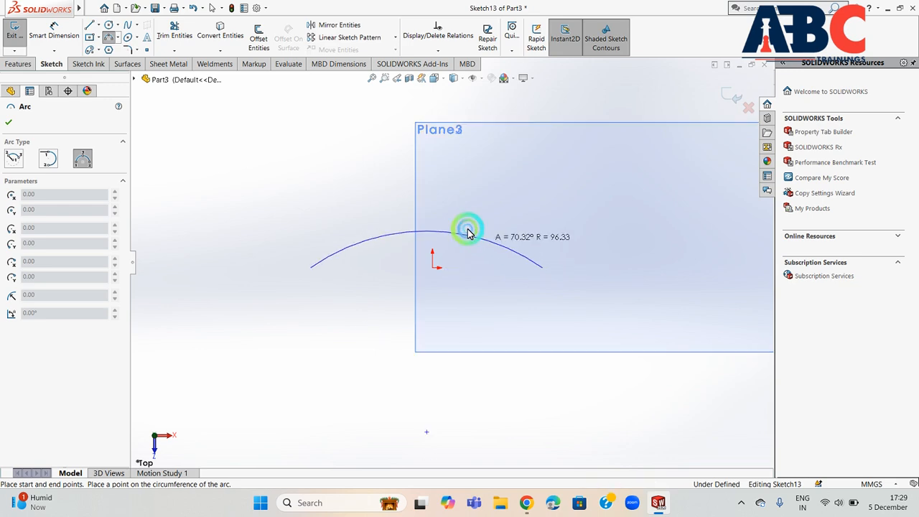
left_click(435, 166)
left_click(8, 122)
key("z")
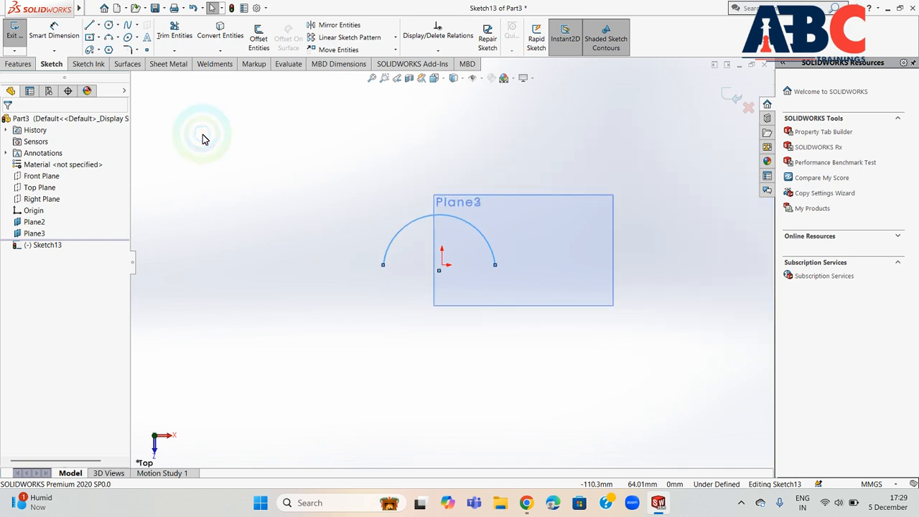
left_click(15, 33)
Sketch a smaller three-point arc on the nearer offset plane, inside the first arc's outline, about 90 mm wide with a radius of about 45 mm
middle_click_drag(671, 183, 589, 238)
left_click(487, 314)
middle_click_drag(455, 318, 511, 310)
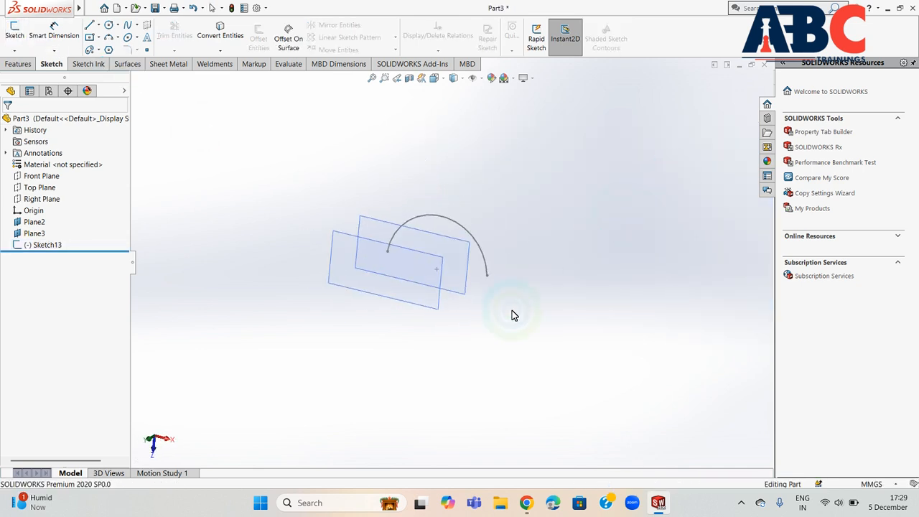
left_click(445, 248)
left_click(15, 32)
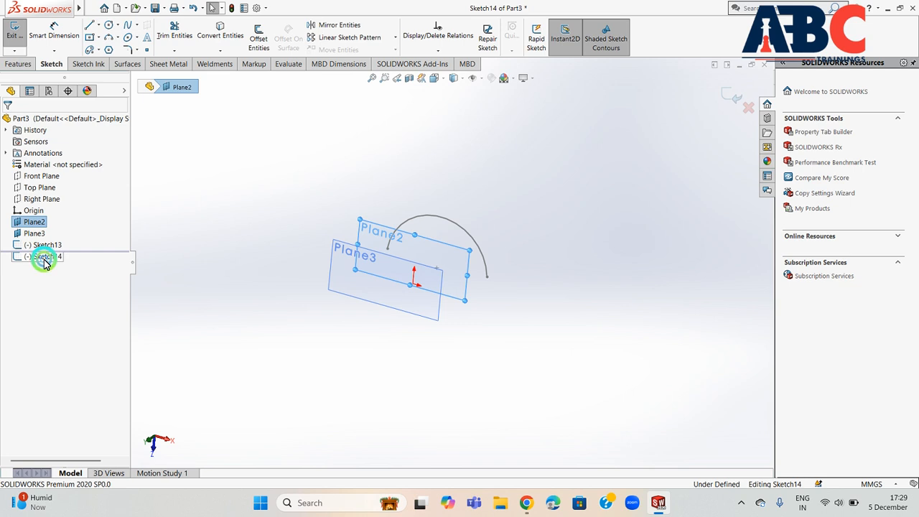
left_click(44, 263)
left_click(72, 248)
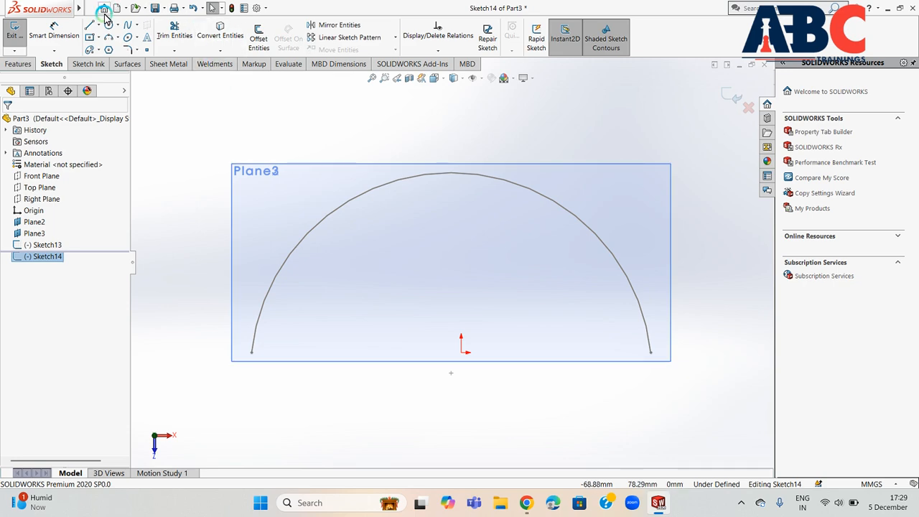
left_click(109, 39)
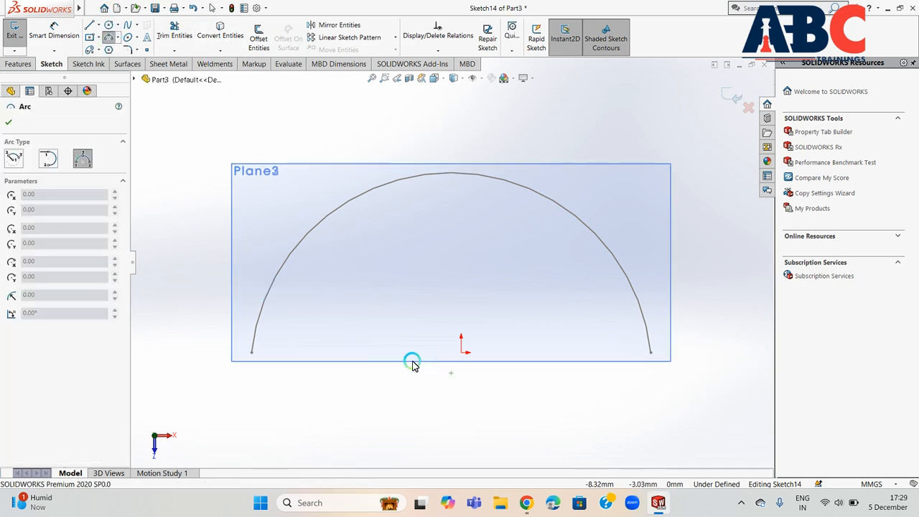
left_click_drag(284, 349, 604, 351)
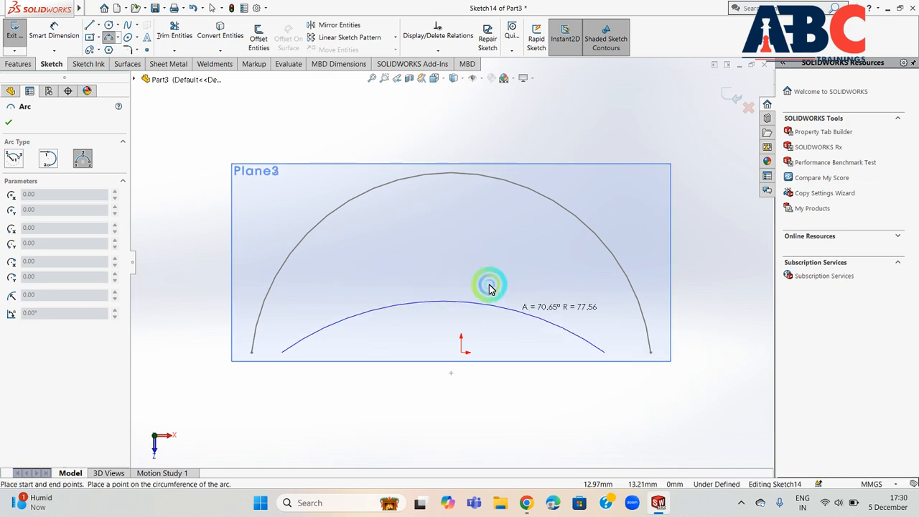
left_click(470, 200)
right_click(589, 139)
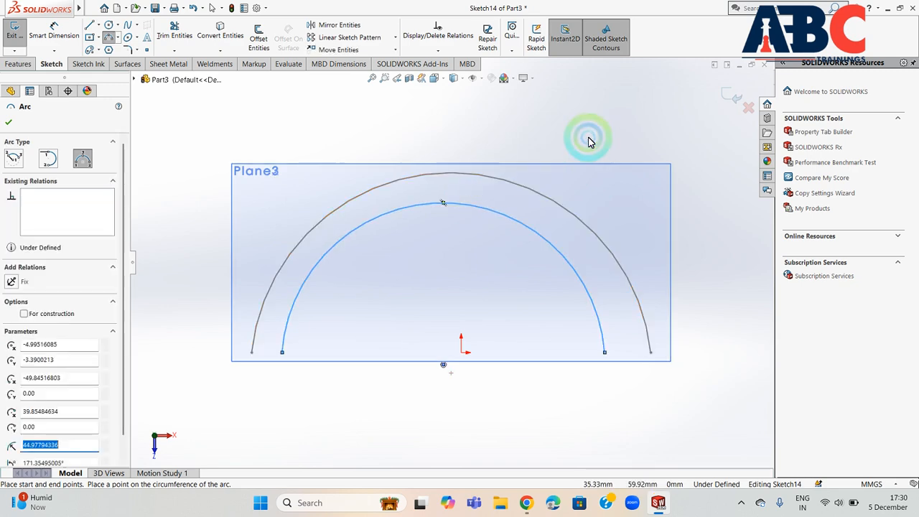
left_click(581, 127)
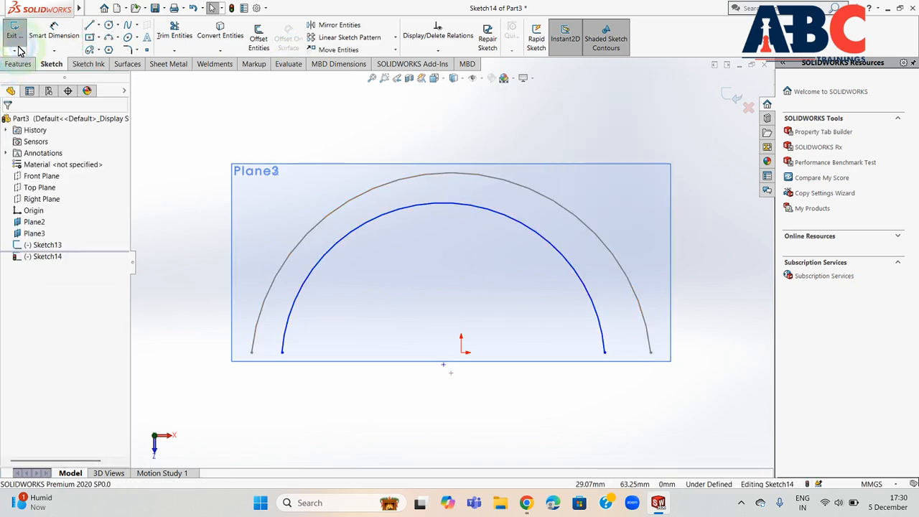
left_click(14, 30)
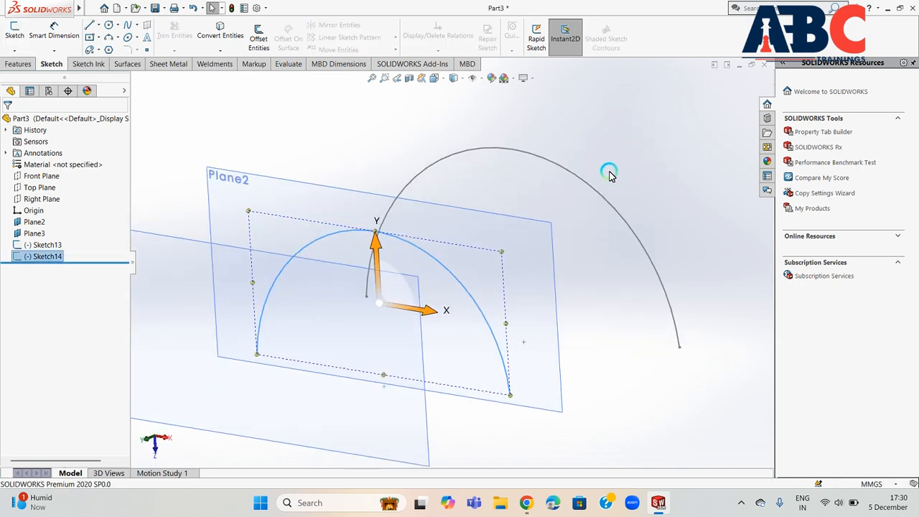
Sketch on the farther offset plane by converting the larger Top Plane arc into it with Convert Entities
left_click(317, 249)
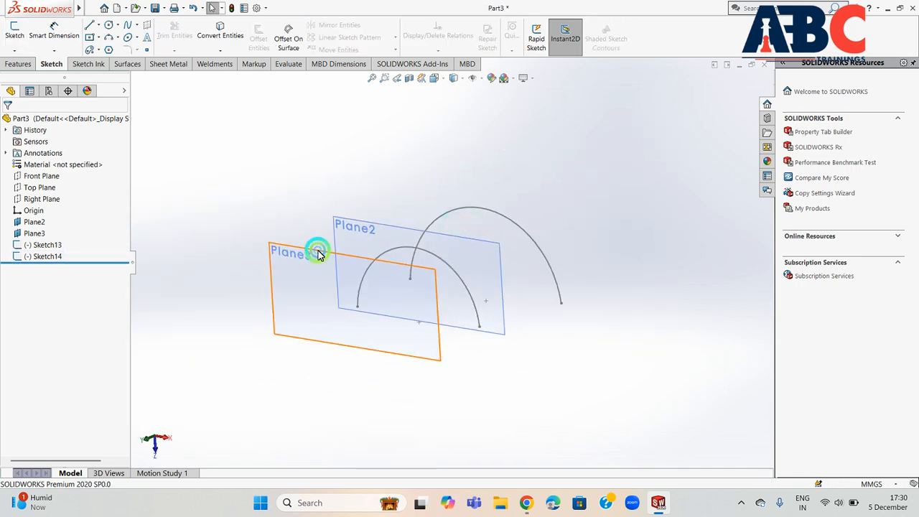
left_click(14, 30)
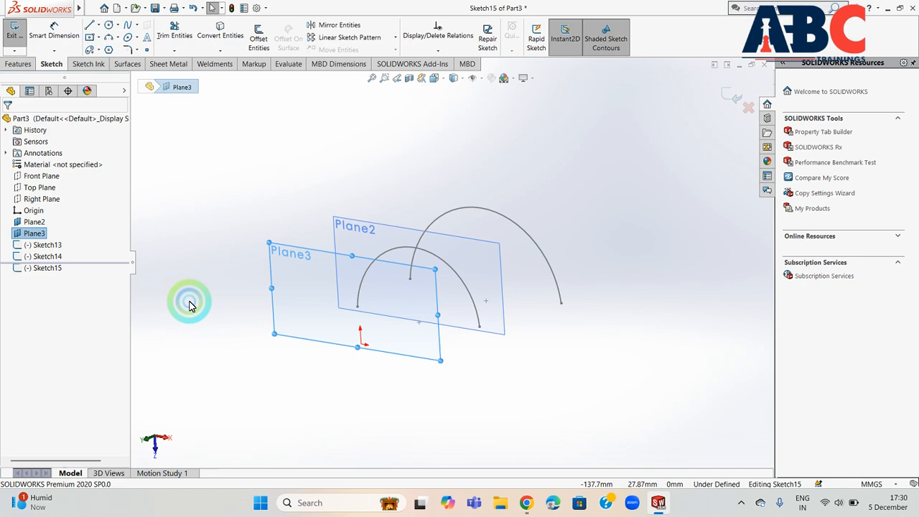
left_click(56, 275)
left_click(81, 256)
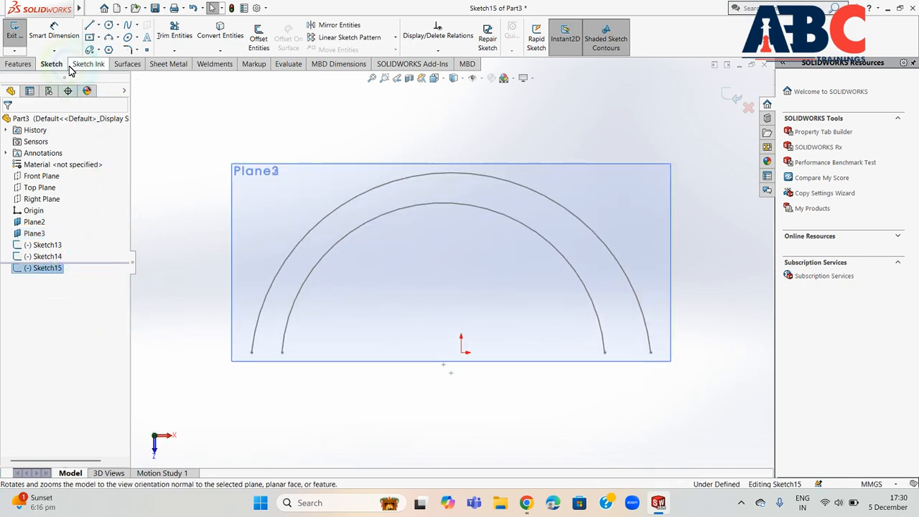
left_click(219, 33)
left_click(330, 217)
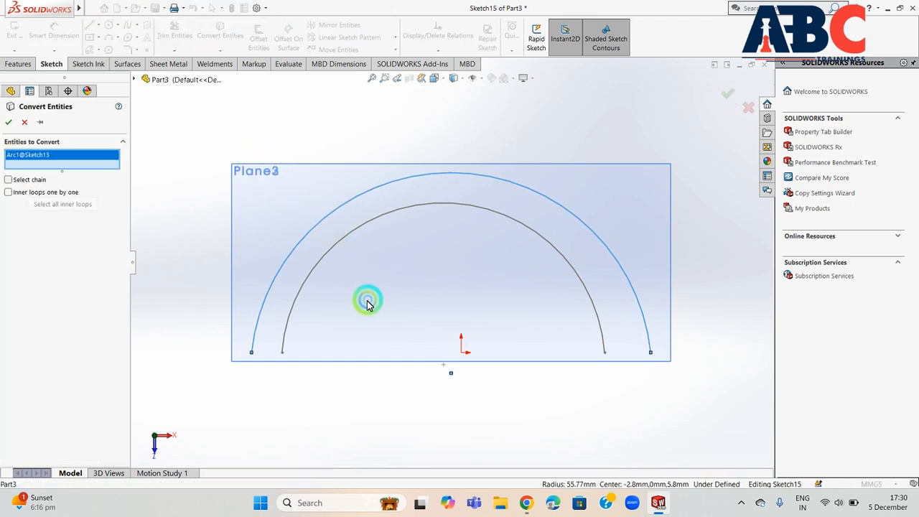
left_click(24, 123)
left_click(11, 124)
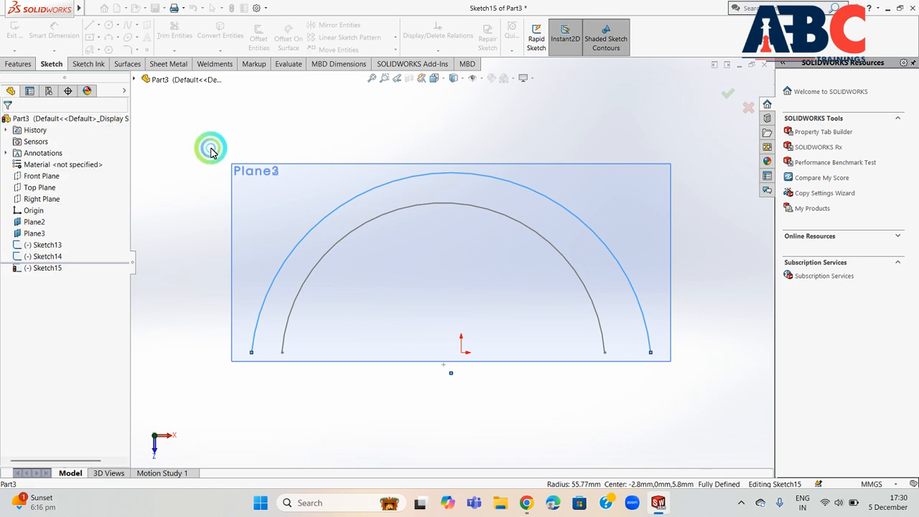
middle_click_drag(643, 154, 592, 190)
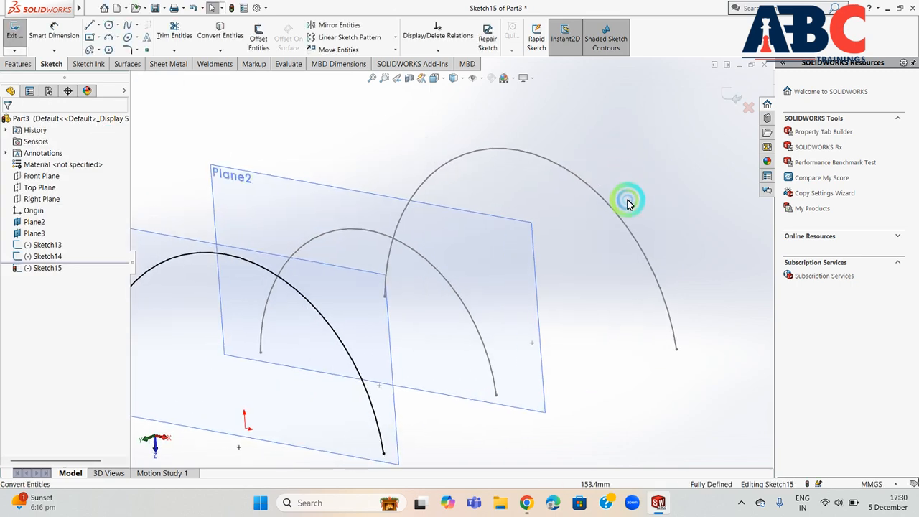
scroll(627, 203, "up", 5)
left_click(7, 28)
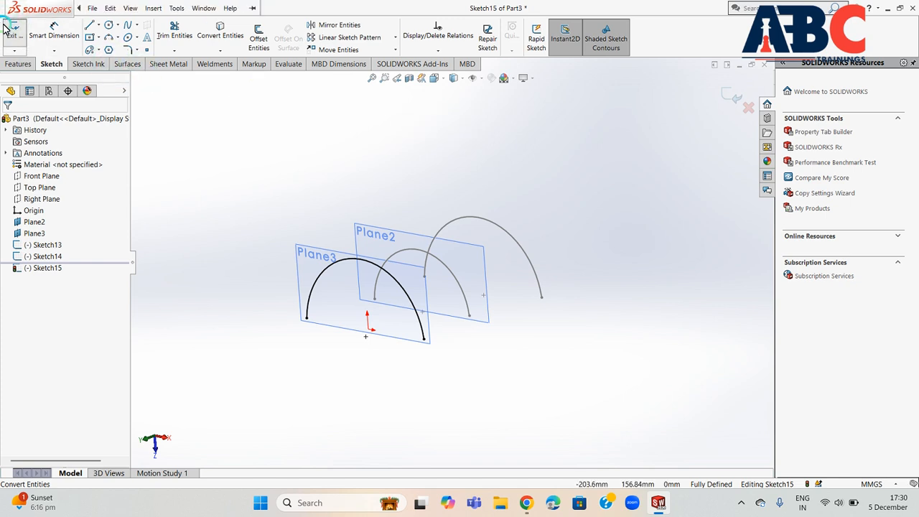
left_click(137, 65)
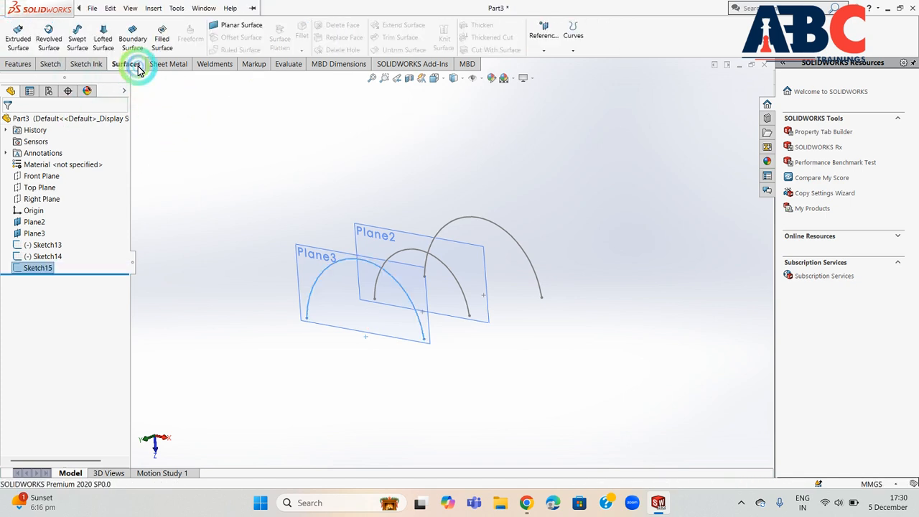
left_click(111, 39)
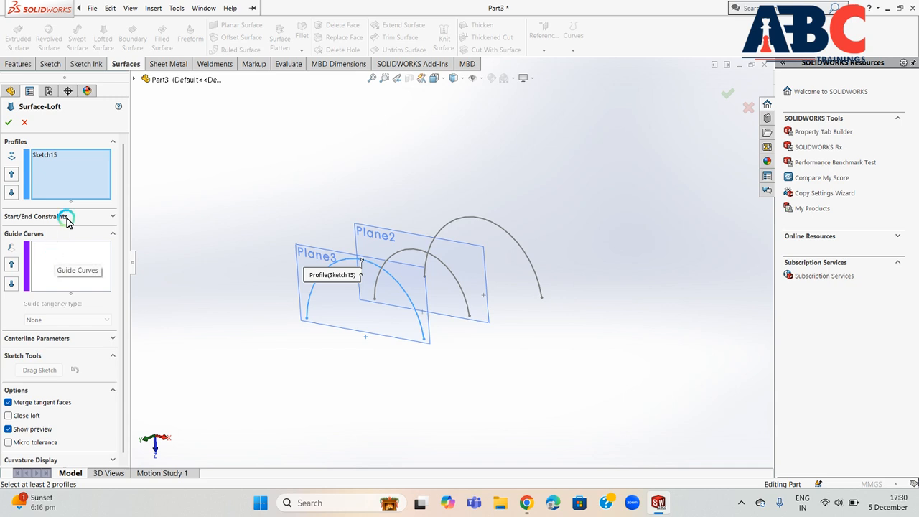
left_click(412, 253)
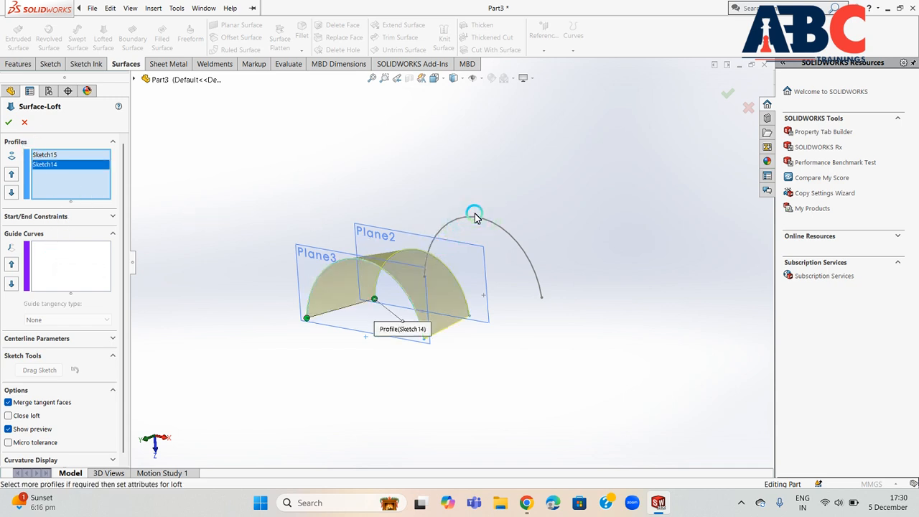
left_click(472, 219)
mouse_move(525, 220)
middle_mouse_down()
mouse_move(607, 237)
mouse_move(560, 230)
middle_mouse_up()
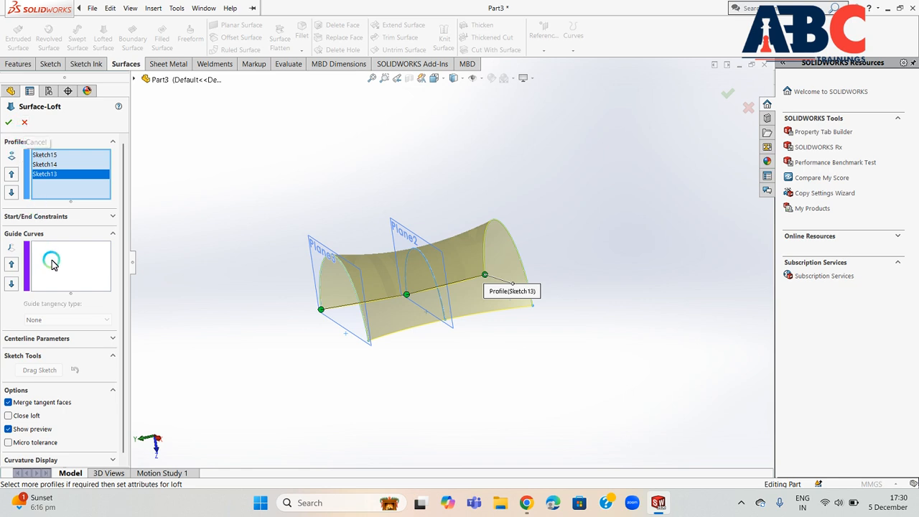
left_click(21, 123)
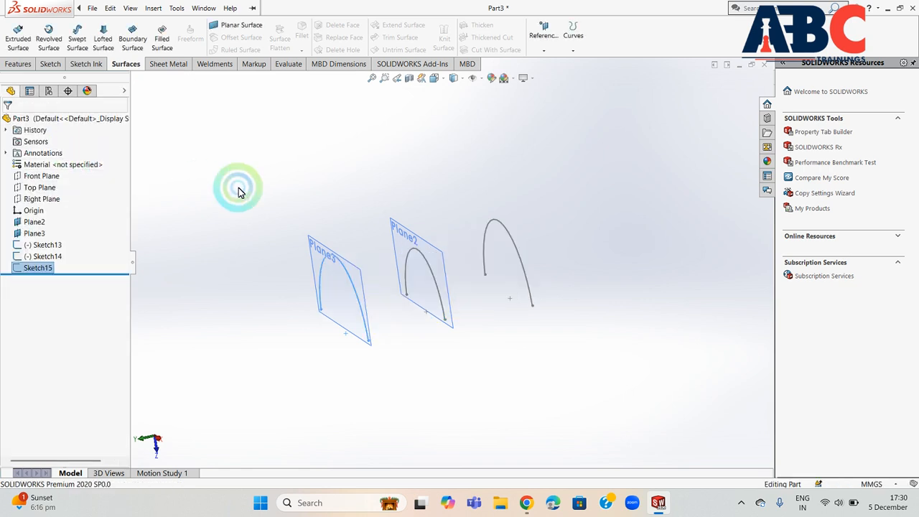
Start a new sketch on the Front Plane, viewed normal to the plane
middle_click_drag(236, 188, 262, 158)
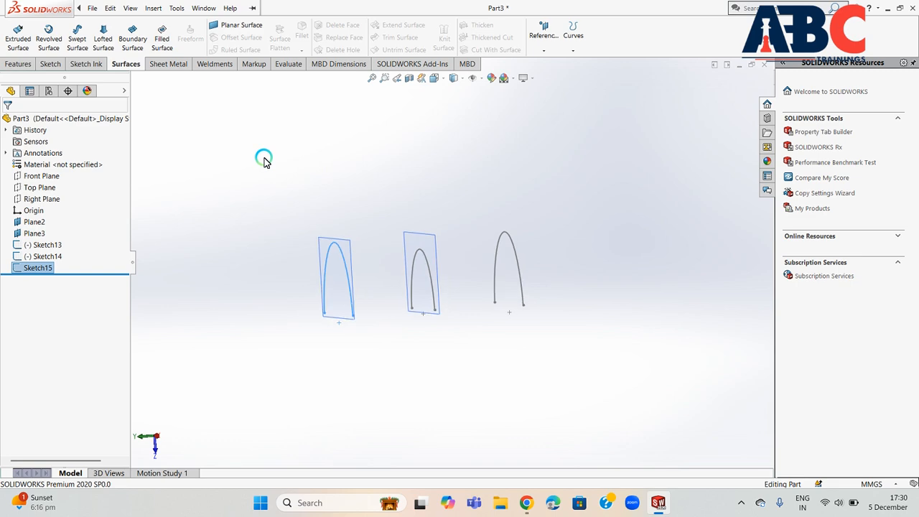
left_click(39, 200)
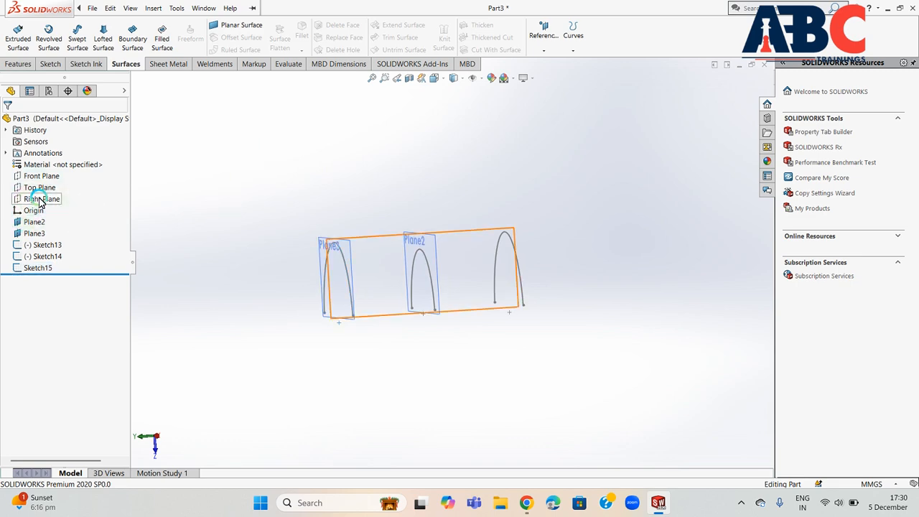
left_click(44, 176)
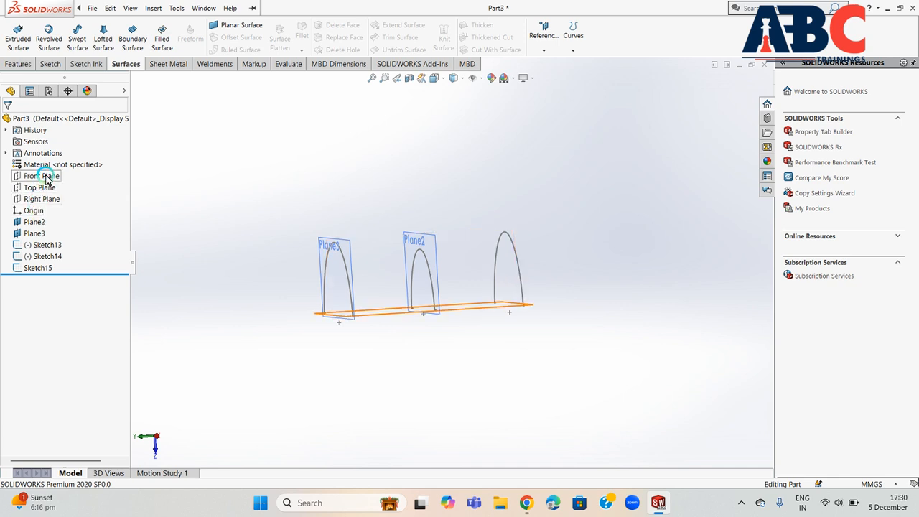
left_click(46, 177)
middle_click_drag(248, 271, 296, 369)
left_click(48, 65)
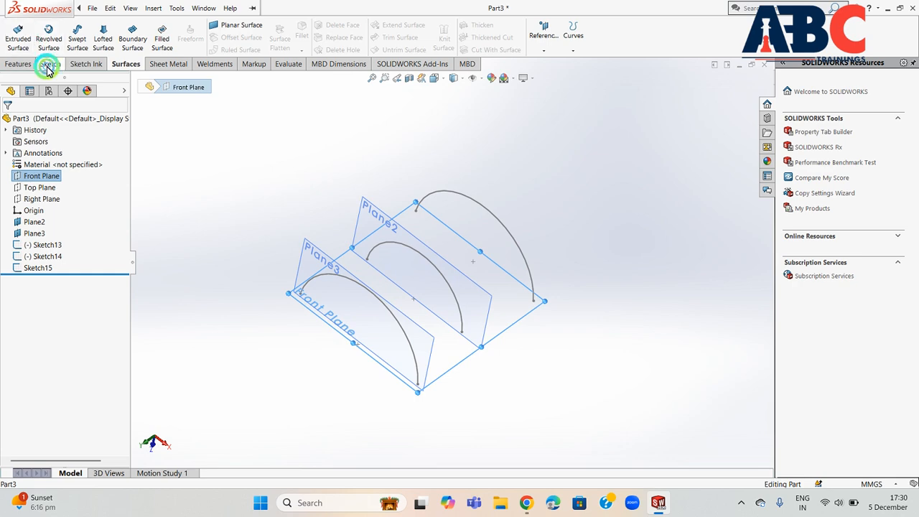
left_click(10, 35)
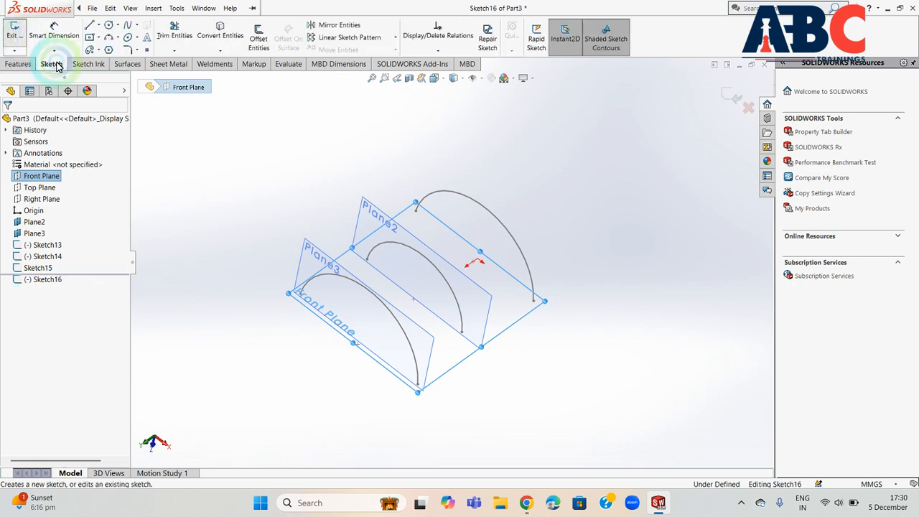
left_click(46, 282)
left_click(67, 266)
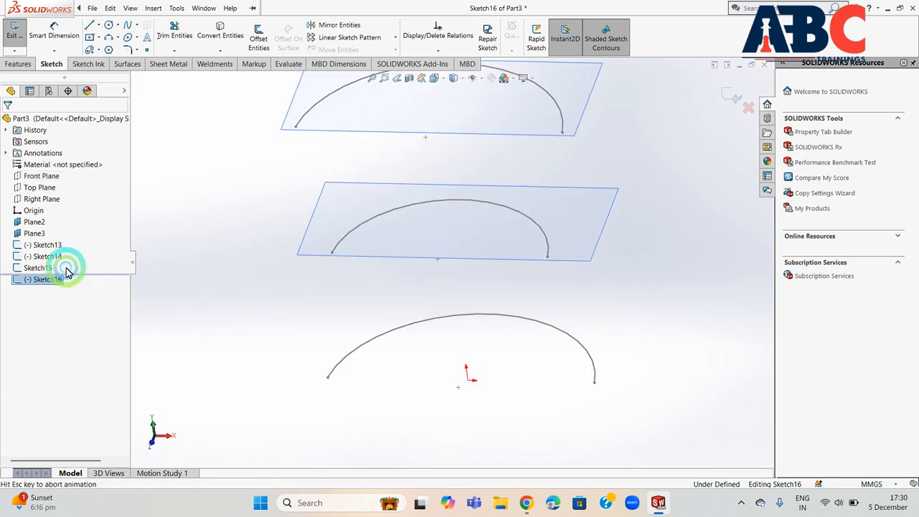
left_click(281, 263)
Sketch a wavy spline about 120 mm long through the left endpoints of all three arcs, bulging outward between the two offset planes
left_click(126, 30)
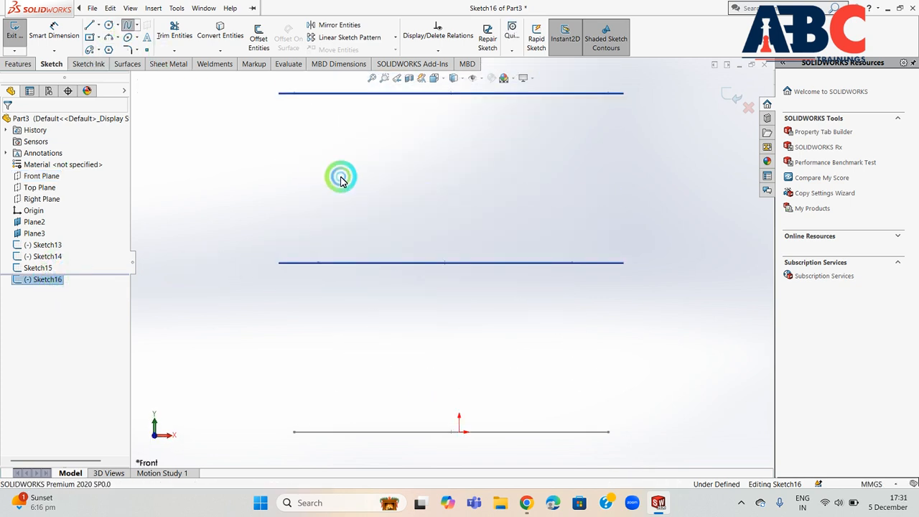
left_click(290, 100)
left_click(273, 148)
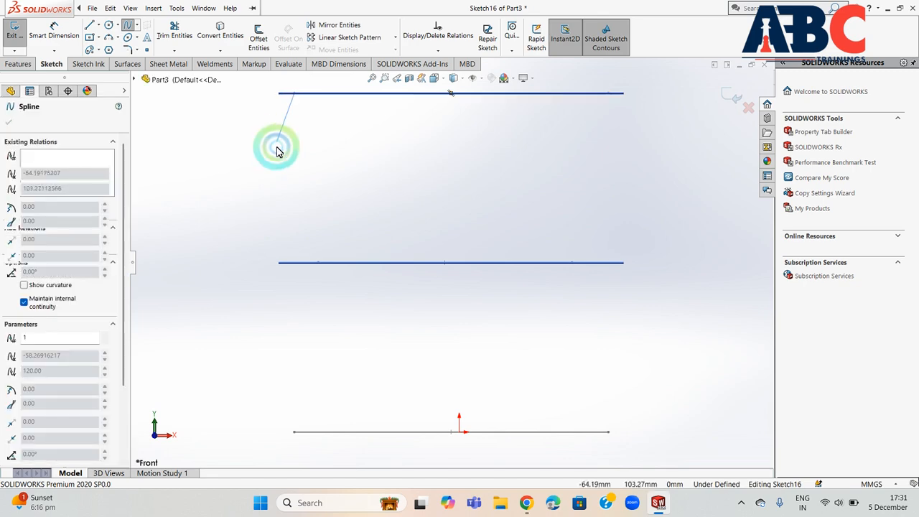
left_click(318, 262)
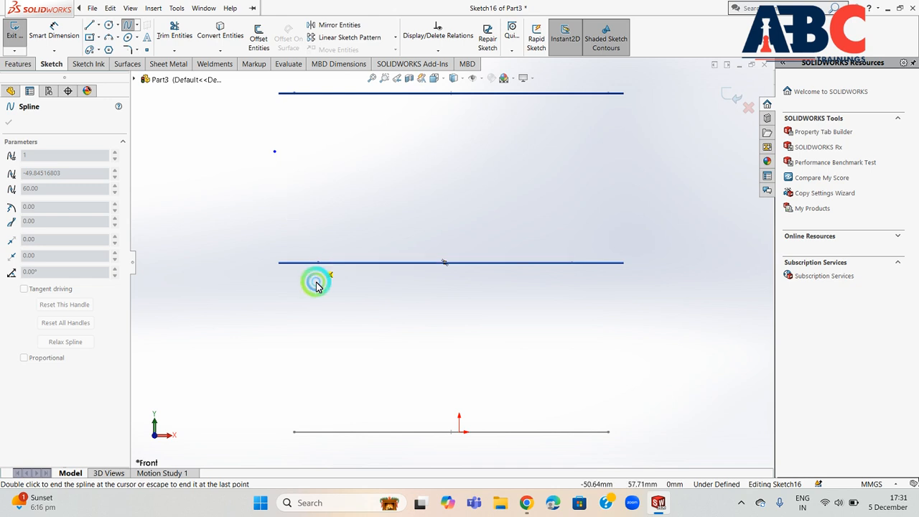
left_click(294, 433)
right_click(440, 211)
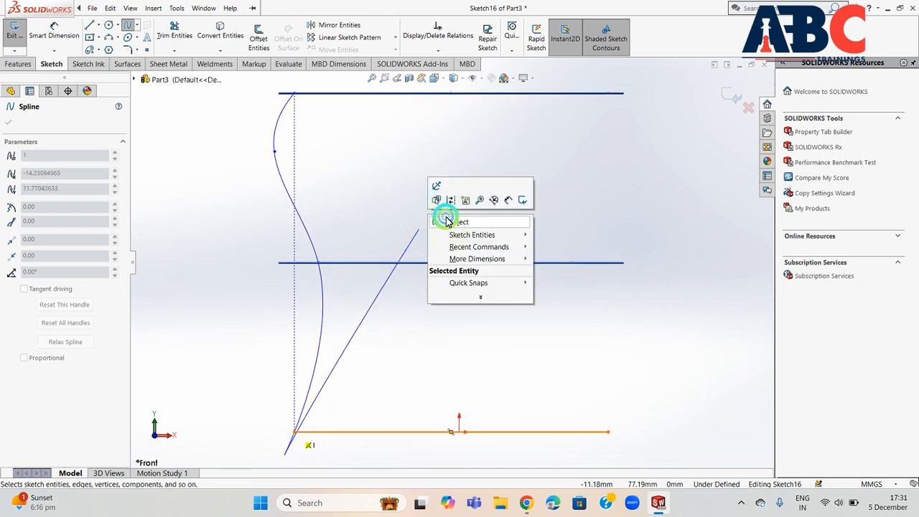
left_click(442, 208)
key("z")
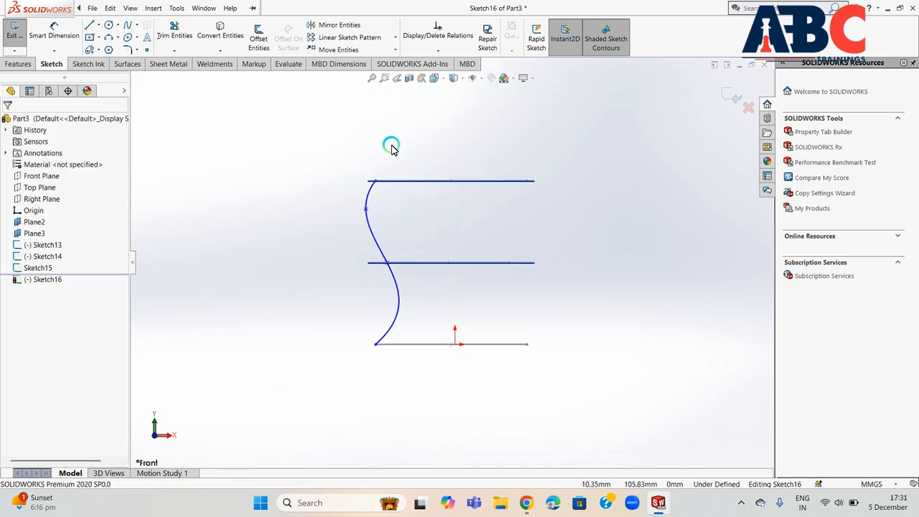
Sketch a second wavy spline about 120 mm long through the right endpoints of the three arcs and finish the sketch
left_click(129, 26)
left_click(373, 181)
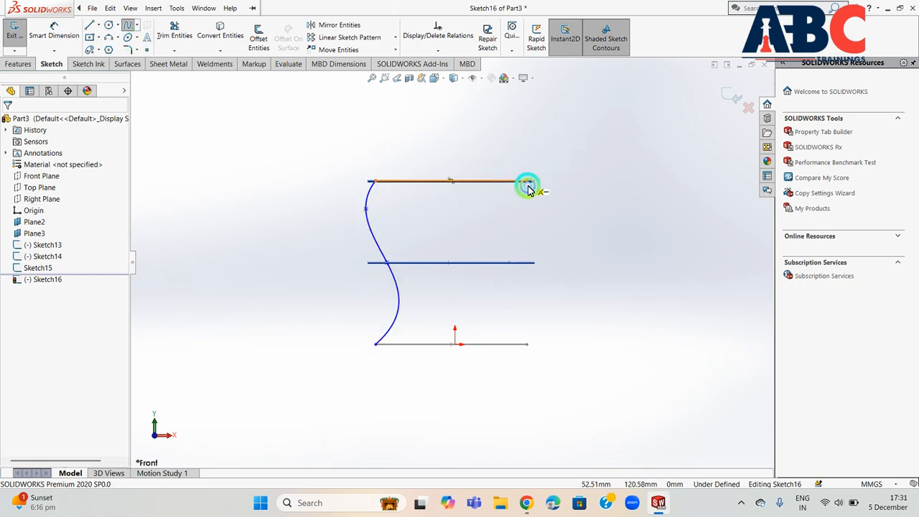
left_click(527, 183)
left_click(548, 214)
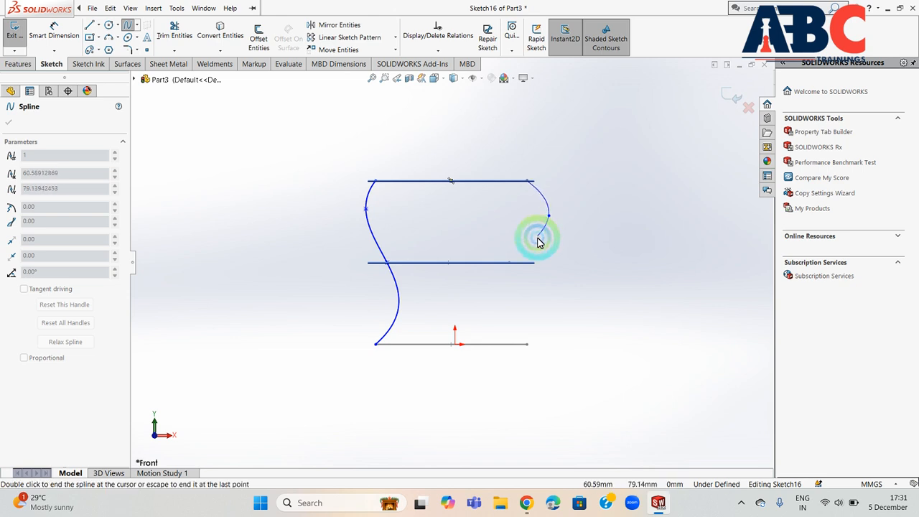
left_click(510, 262)
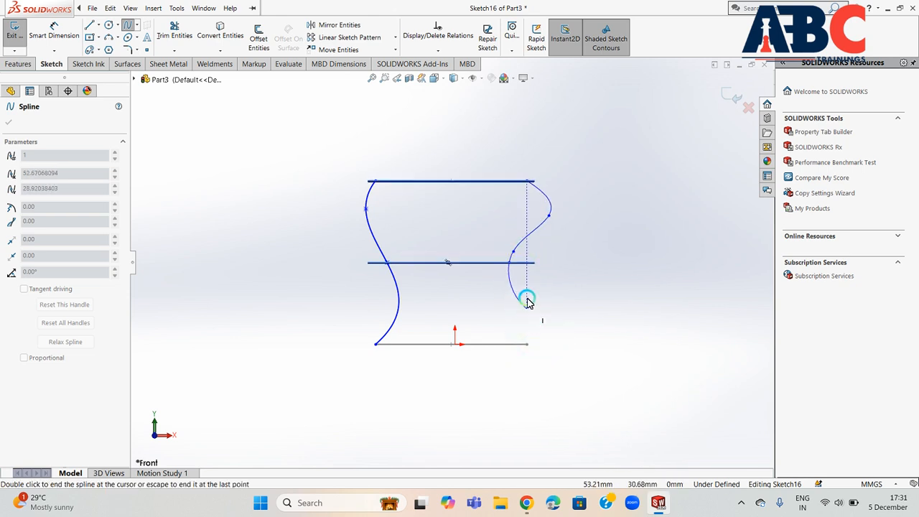
left_click(527, 344)
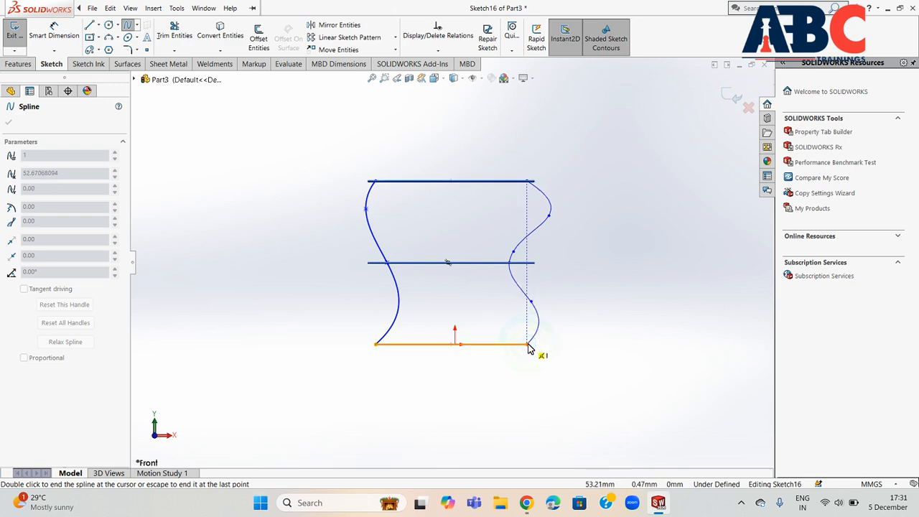
right_click(595, 264)
left_click(599, 267)
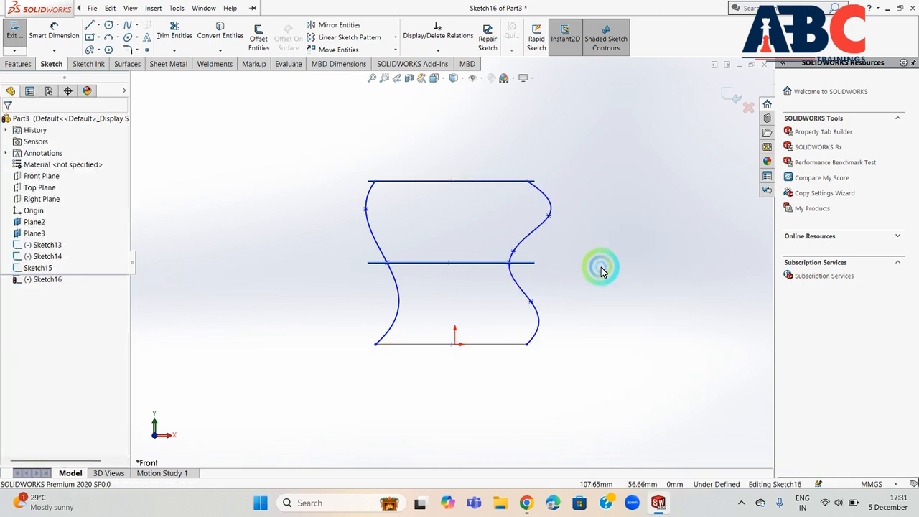
left_click(11, 38)
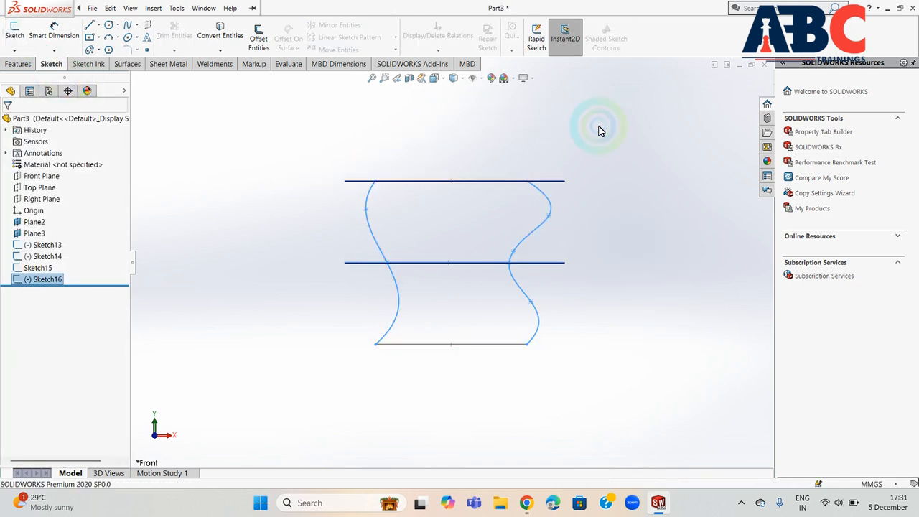
Start a lofted surface with the three arcs as profiles, ordered from the Top Plane arc to the one on the farther offset plane
mouse_move(600, 130)
middle_mouse_down()
mouse_move(566, 225)
mouse_move(480, 269)
mouse_move(488, 256)
middle_mouse_up()
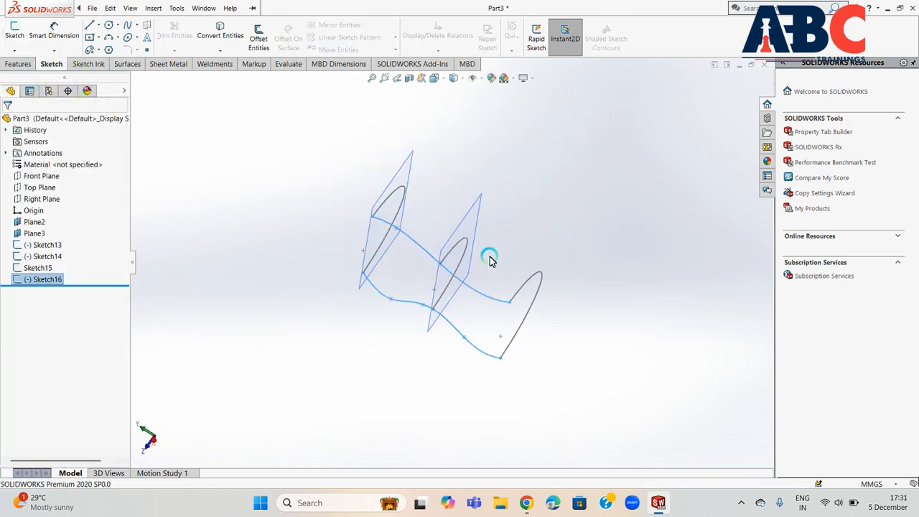
left_click(506, 197)
mouse_move(689, 305)
middle_mouse_down()
mouse_move(710, 261)
mouse_move(603, 270)
middle_mouse_up()
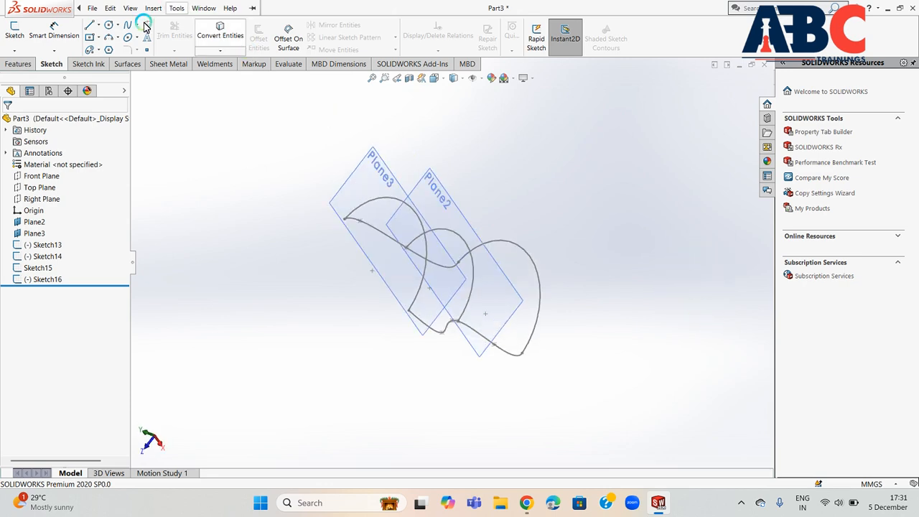
left_click(127, 64)
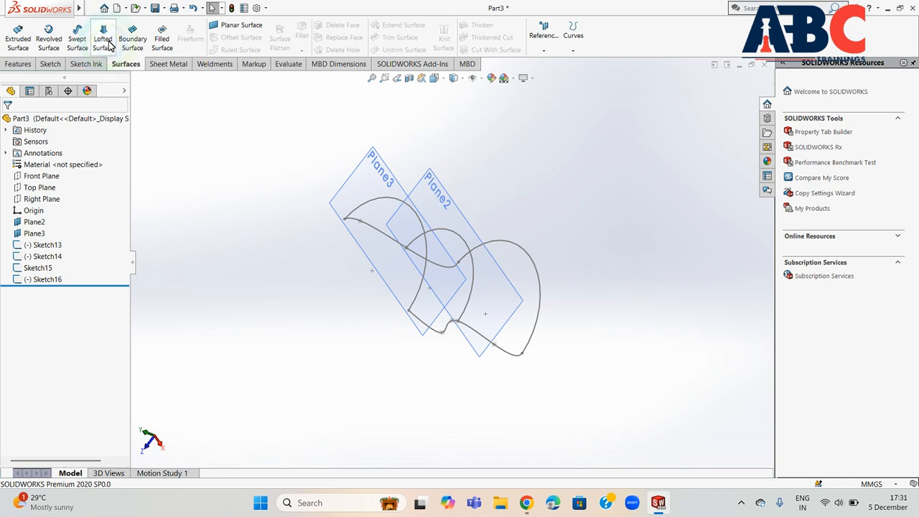
left_click(105, 41)
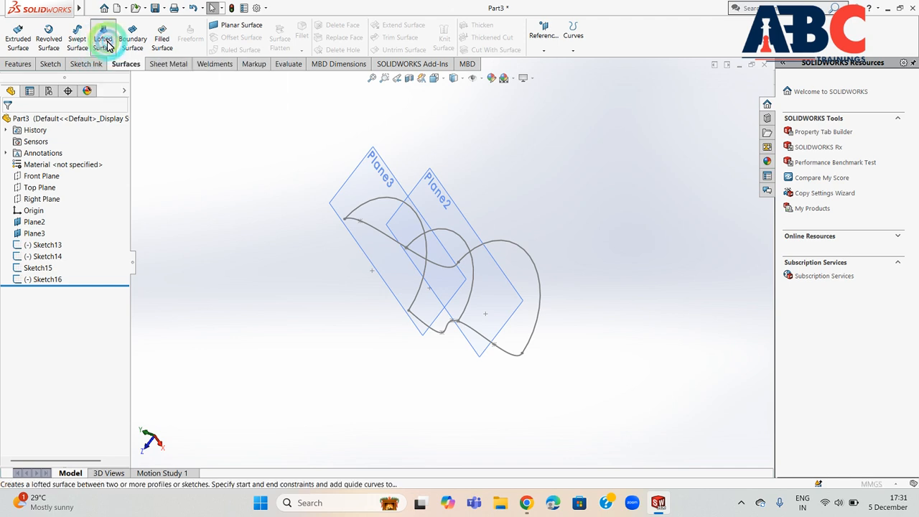
left_click(514, 248)
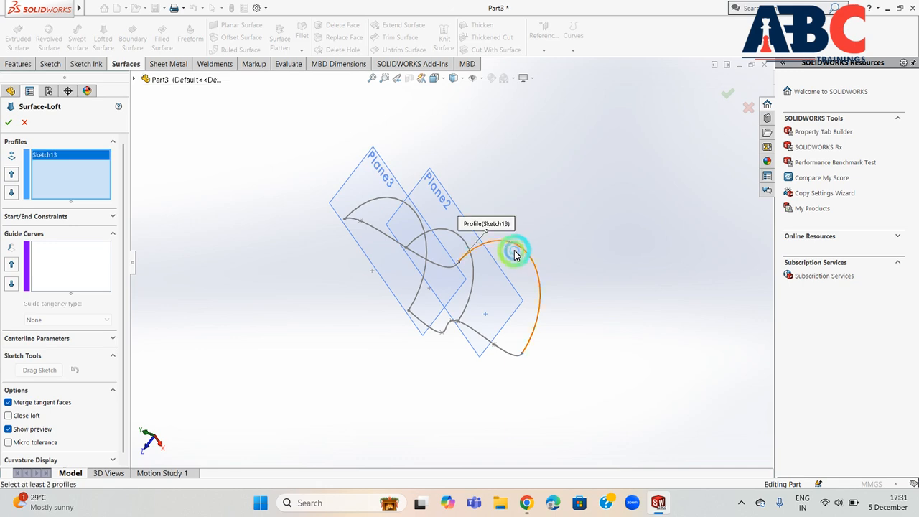
left_click(464, 247)
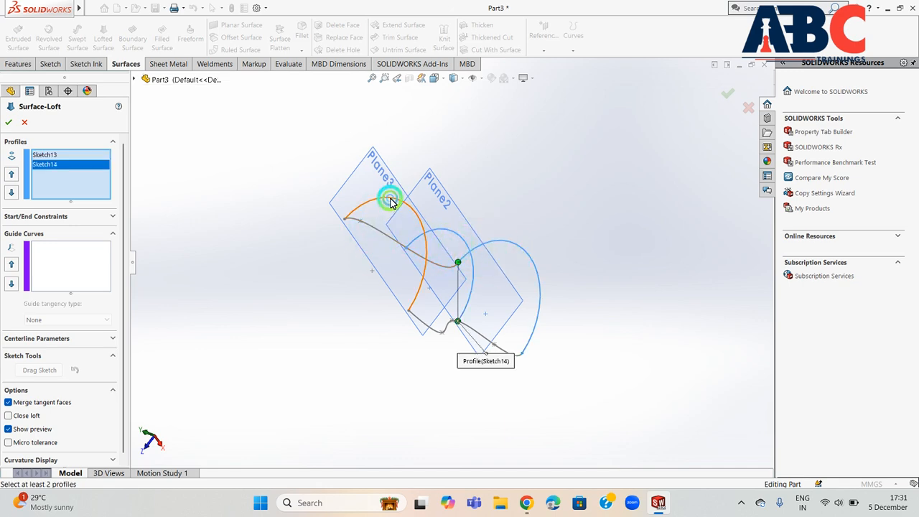
left_click(389, 200)
key("Left")
key("Left")
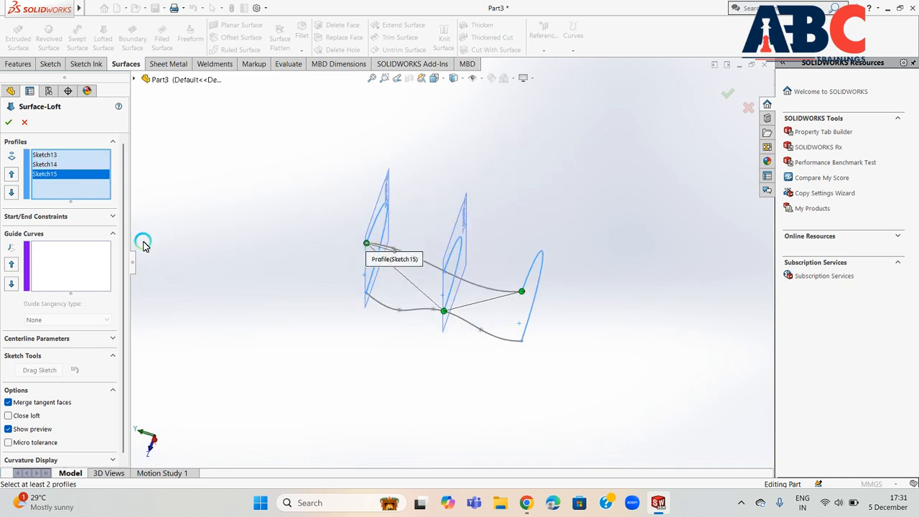
Add the two splines as separate open-group guide curves and create the lofted surface
left_click(77, 251)
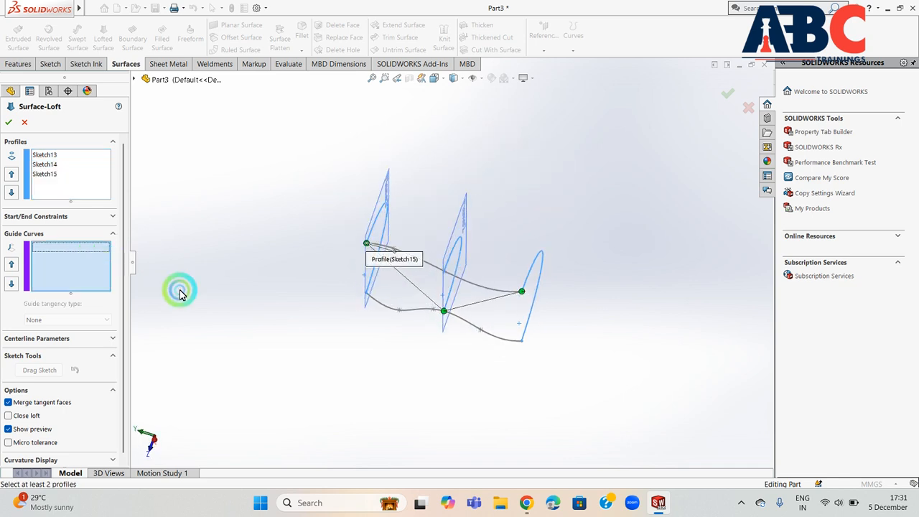
left_click(385, 308)
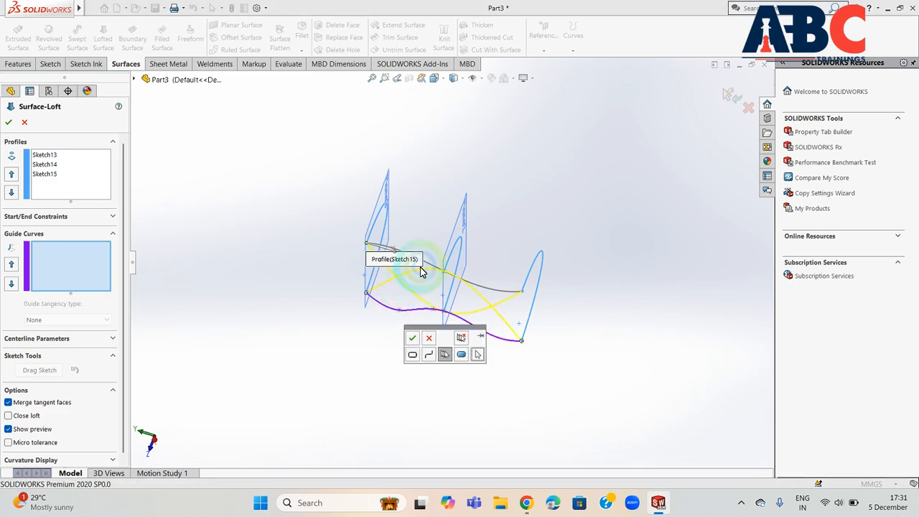
left_click(413, 337)
mouse_move(530, 262)
middle_mouse_down()
mouse_move(529, 182)
mouse_move(488, 138)
middle_mouse_up()
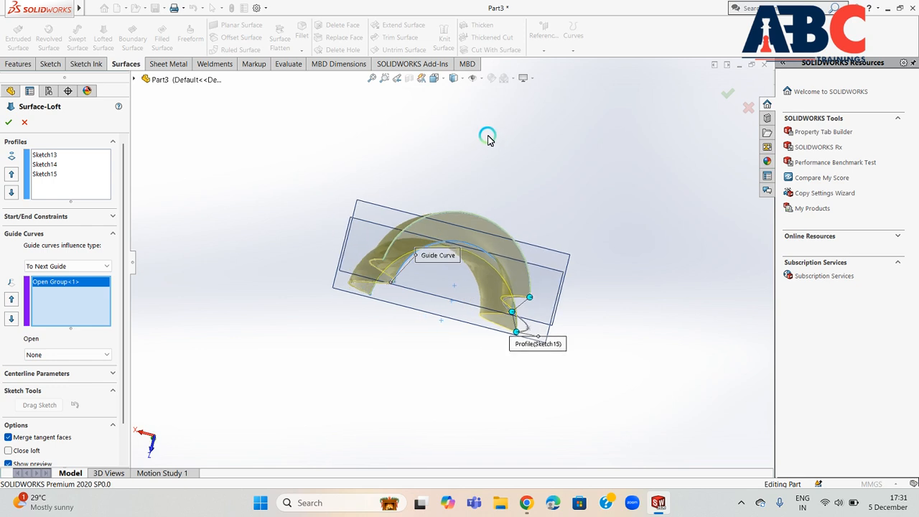
left_click(522, 325)
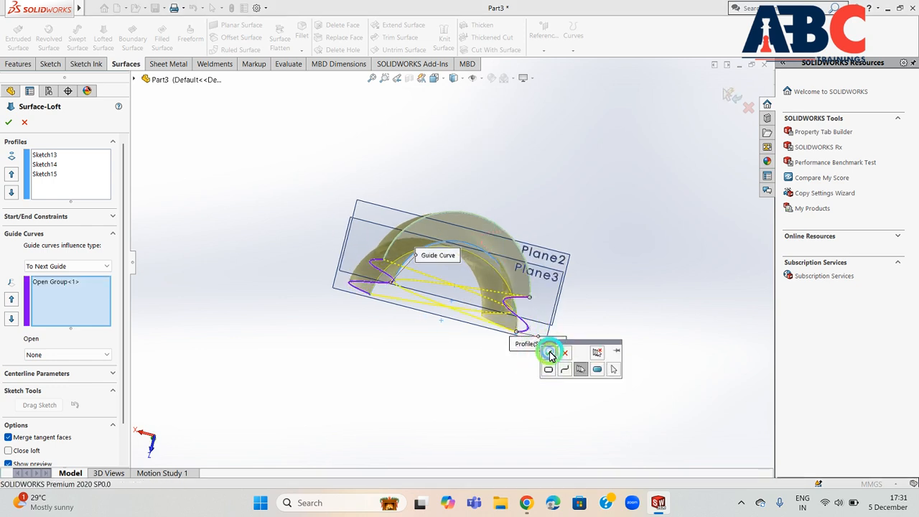
left_click(550, 353)
middle_click_drag(488, 194, 459, 193)
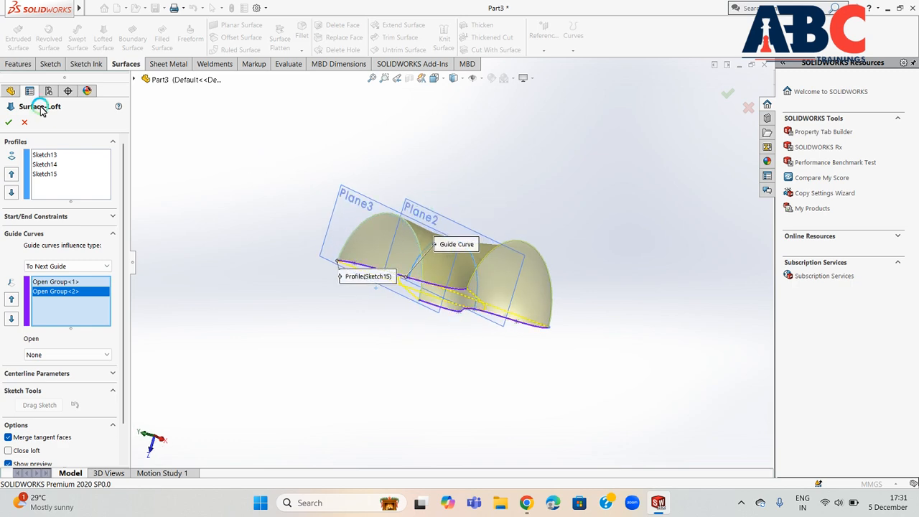
left_click(6, 125)
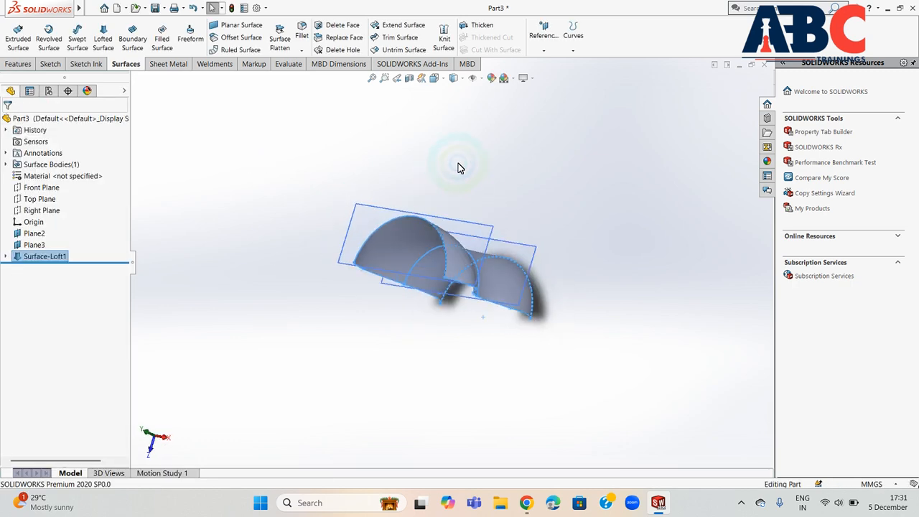
Delete the lofted surface together with the two offset planes and their dependent sketches
middle_click_drag(584, 283, 622, 283)
scroll(506, 287, "down", 3)
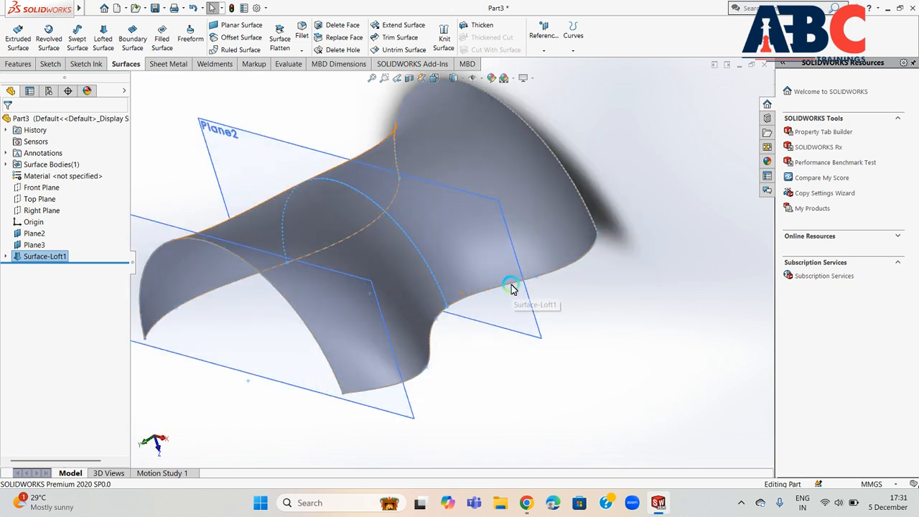
scroll(514, 287, "up", 1)
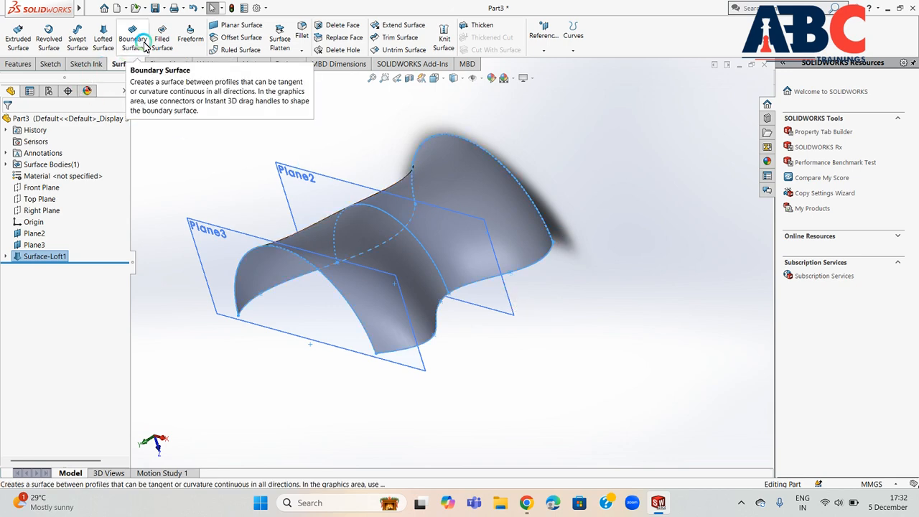
left_click(30, 246, "ctrl")
left_click(33, 233, "ctrl")
right_click(32, 232)
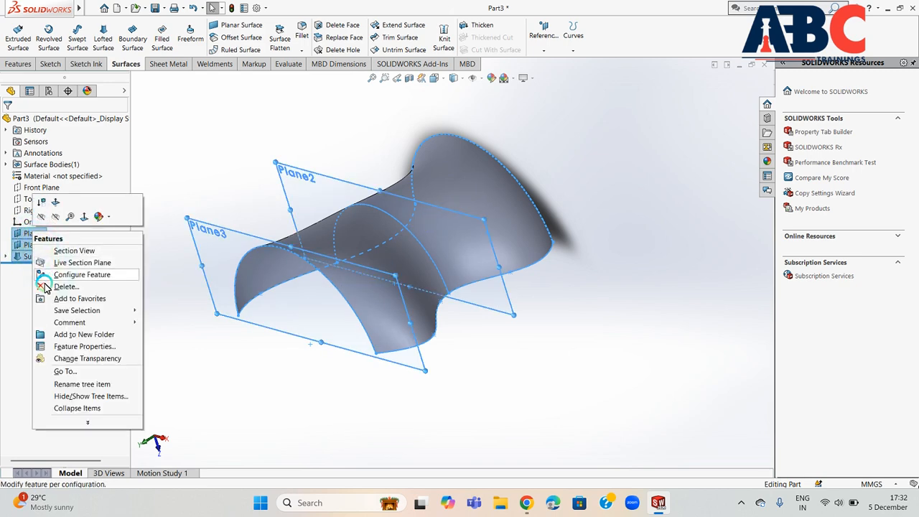
left_click(44, 286)
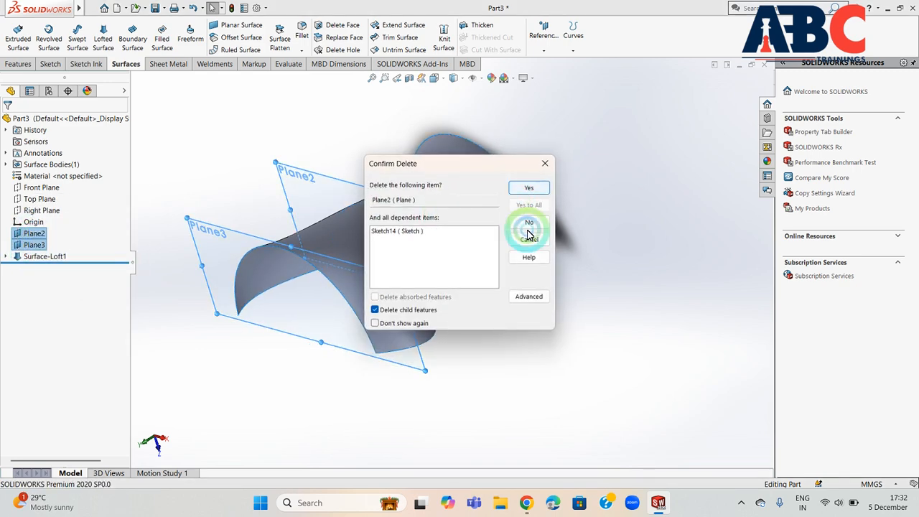
left_click(530, 188)
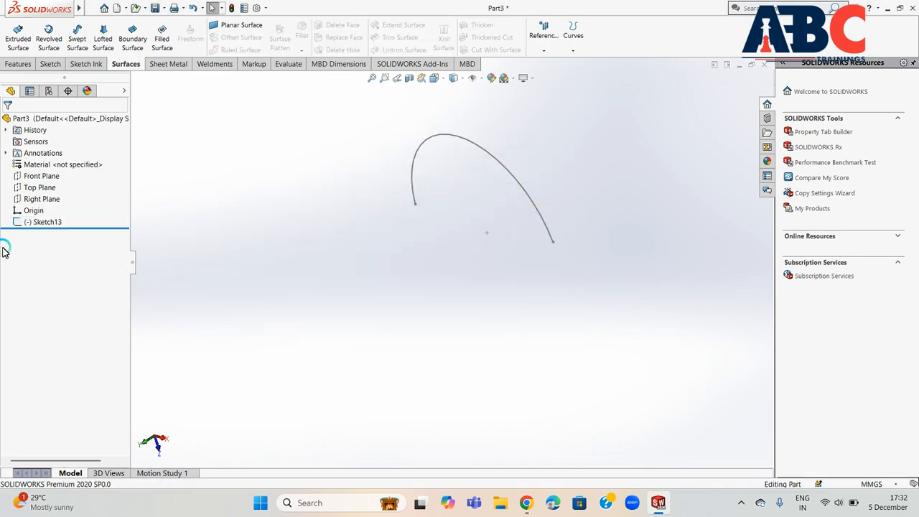
Delete the remaining arc sketch on the Top Plane
left_click(42, 223)
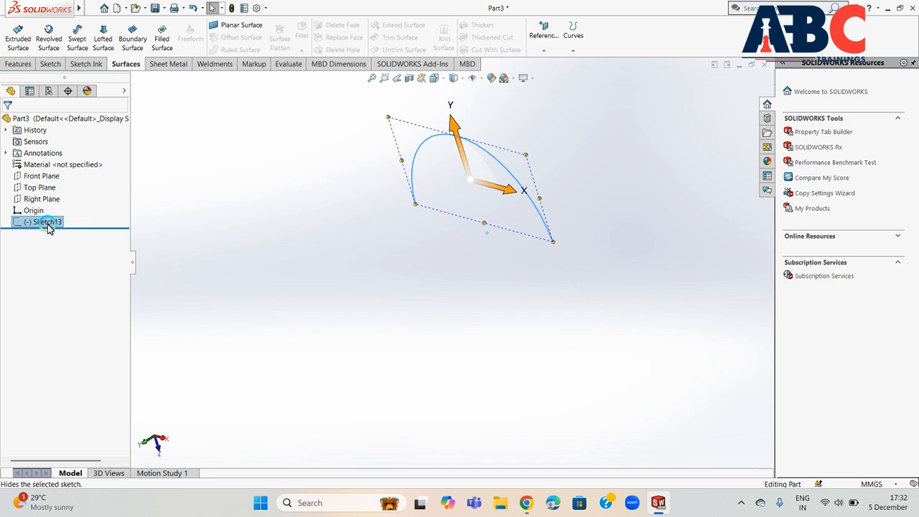
right_click(49, 228)
left_click(44, 291)
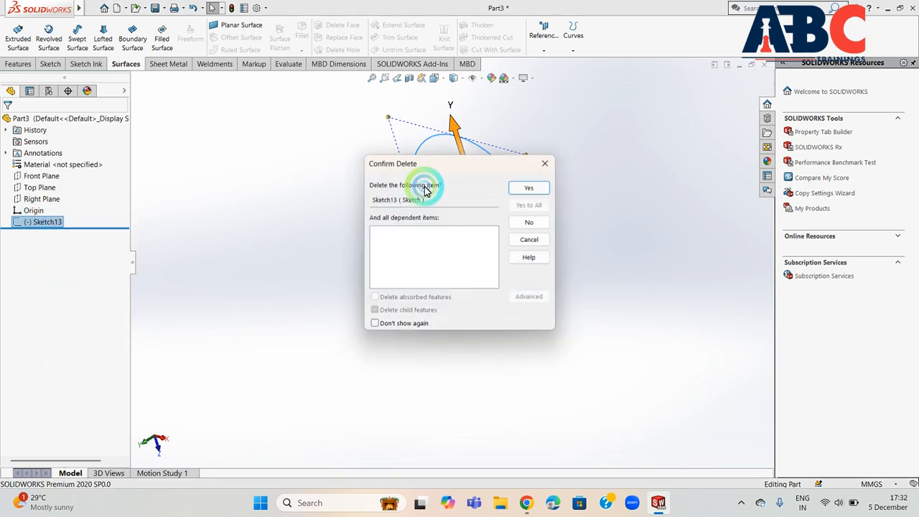
left_click(528, 188)
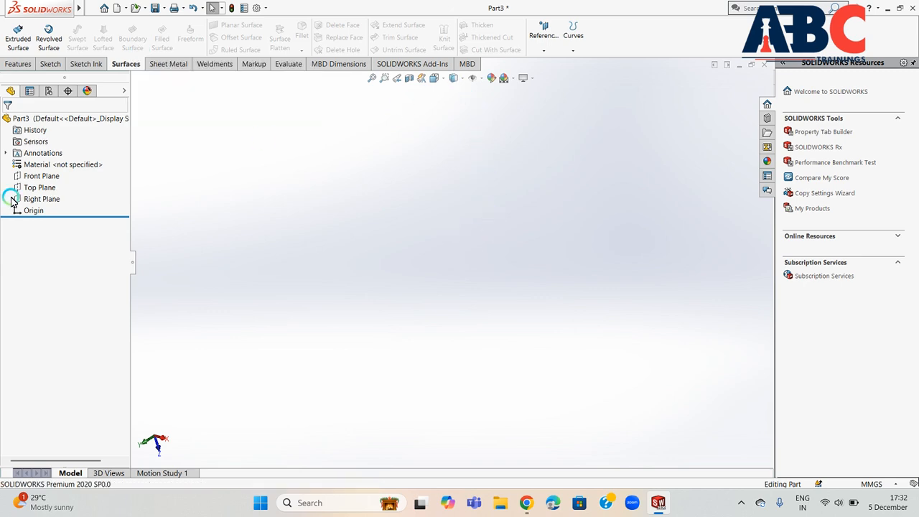
Create two reference planes offset from the Top Plane, spaced 60 mm apart
left_click(36, 187)
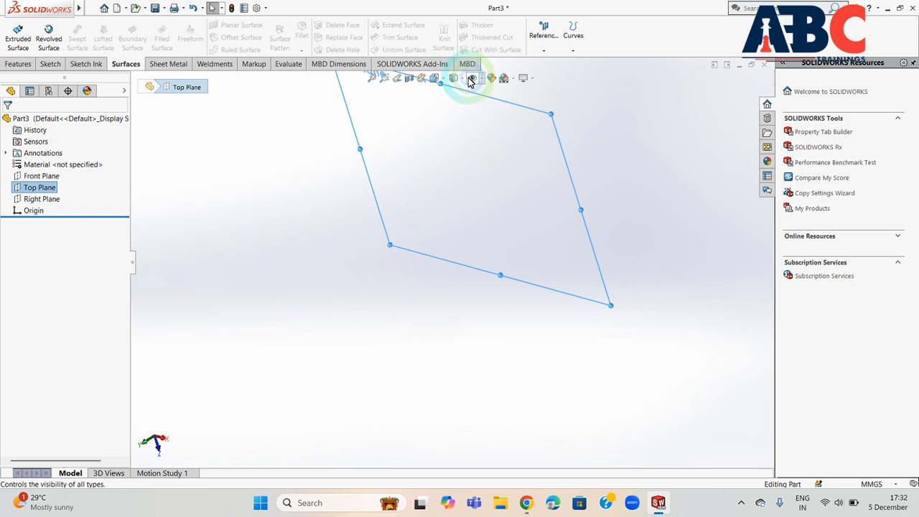
left_click(538, 41)
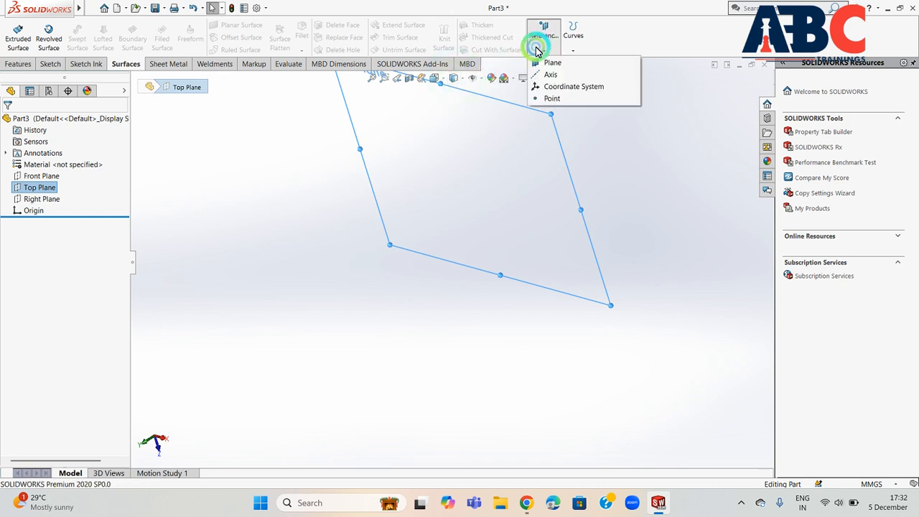
left_click(539, 62)
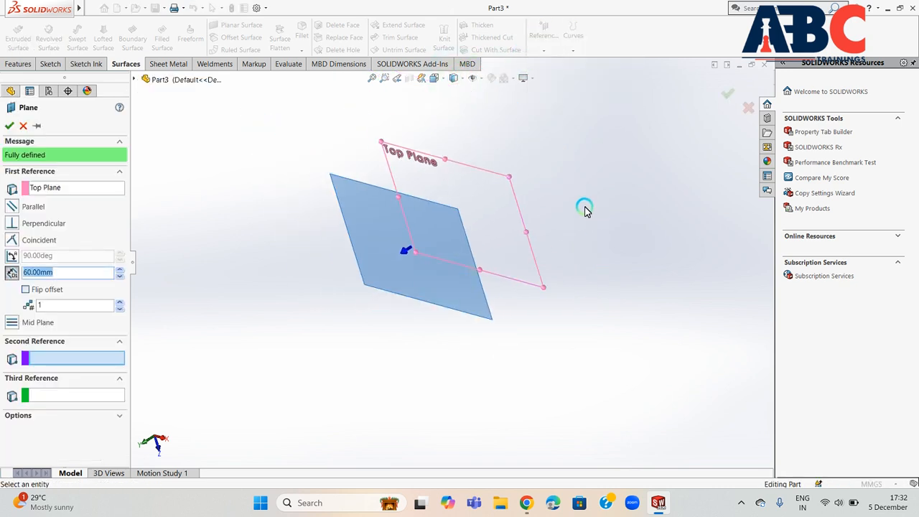
middle_click_drag(585, 208, 570, 227)
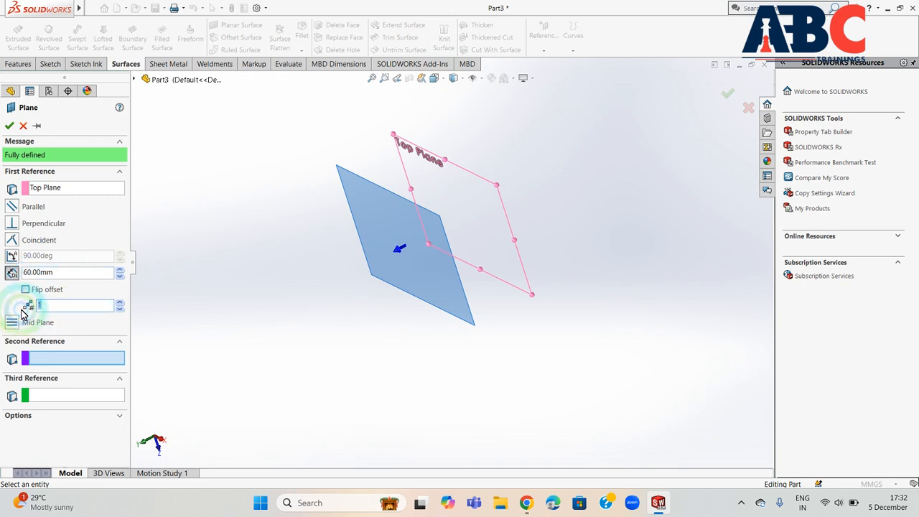
left_click(9, 126)
mouse_move(256, 277)
middle_mouse_down()
mouse_move(263, 230)
mouse_move(250, 282)
middle_mouse_up()
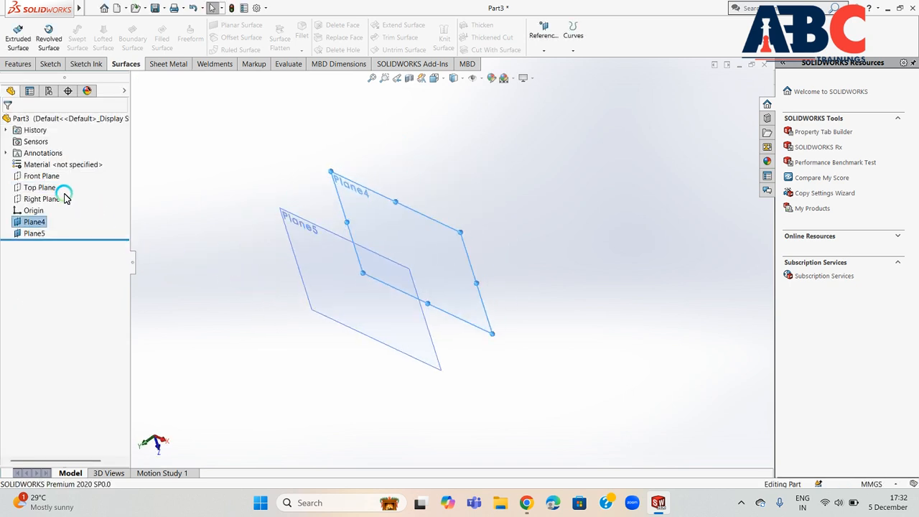
Sketch a circle of about 40.5 mm radius centred on the origin on the Top Plane and finish the sketch
left_click(44, 187)
left_click(56, 169)
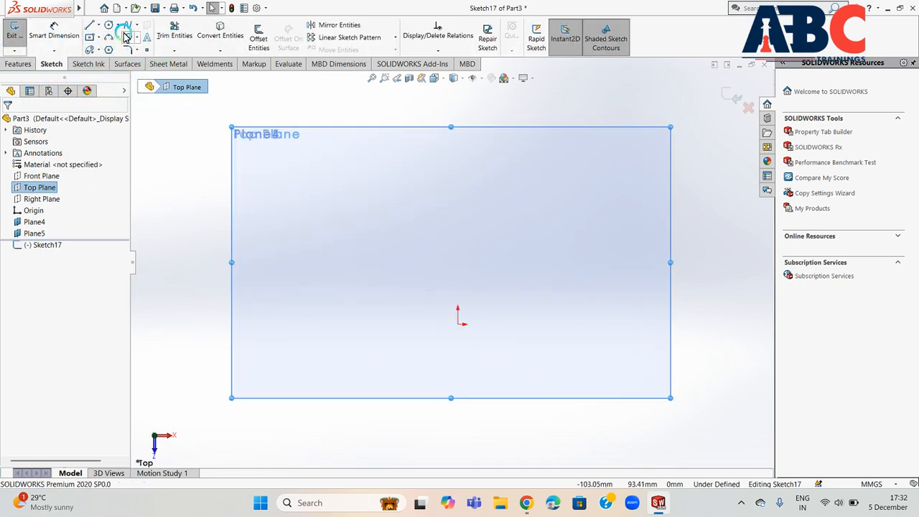
left_click(109, 26)
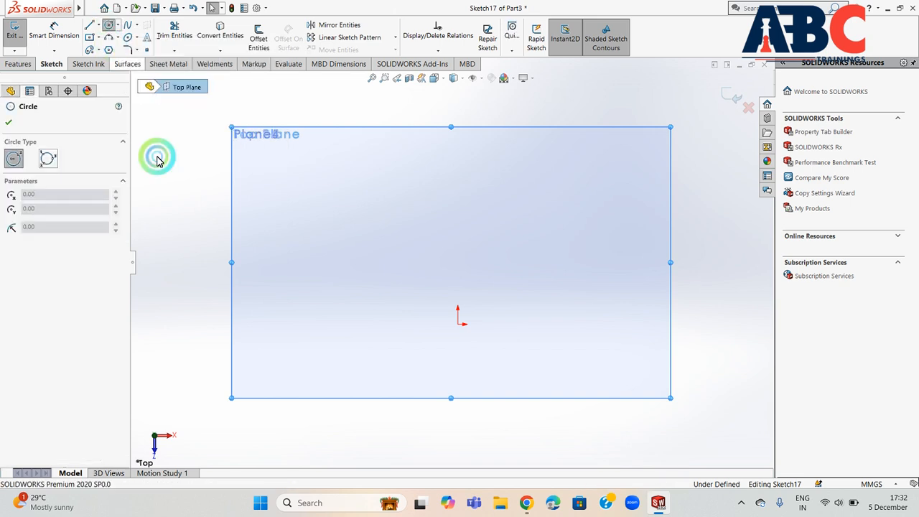
mouse_move(457, 324)
left_mouse_down()
mouse_move(462, 395)
mouse_move(488, 419)
left_mouse_up()
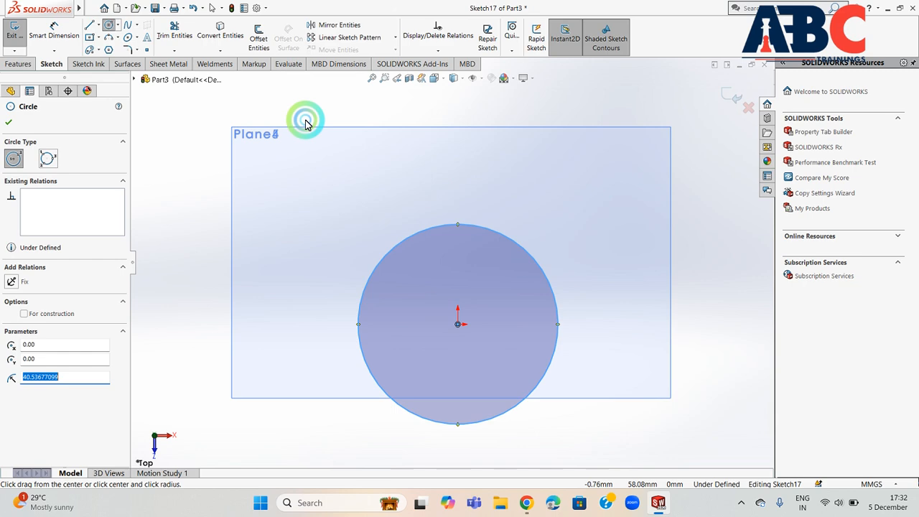
left_click(9, 123)
scroll(211, 218, "up", 5)
left_click(14, 32)
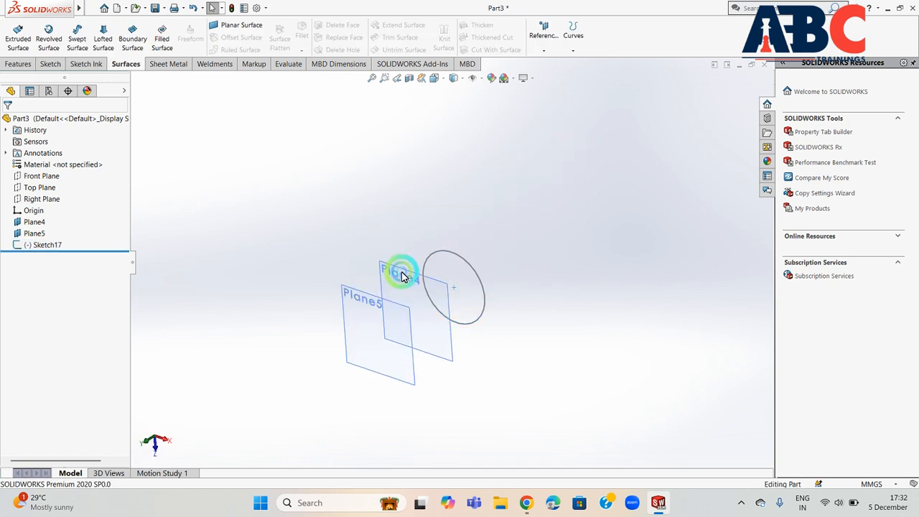
Sketch a centre rectangle about 89 by 85 mm around the origin on the nearer offset plane and finish the sketch
left_click(403, 272)
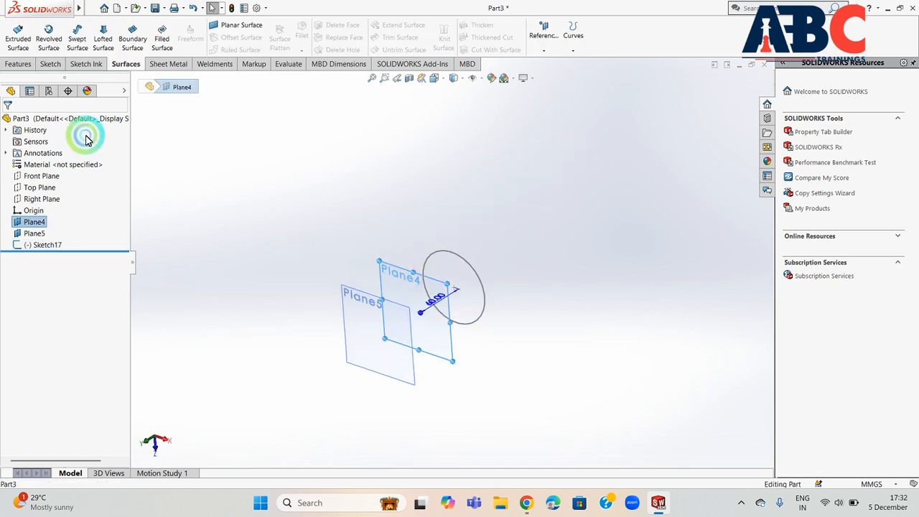
left_click(52, 64)
left_click(14, 32)
left_click(76, 254)
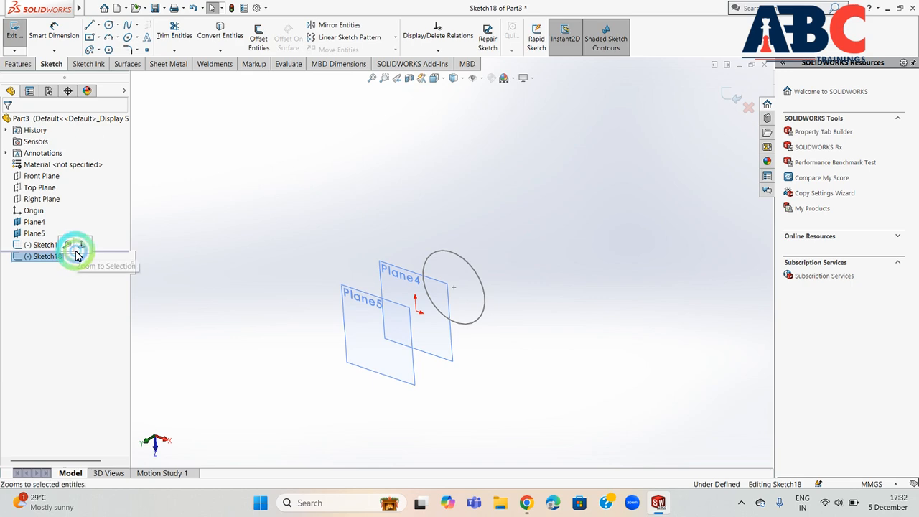
left_click(82, 247)
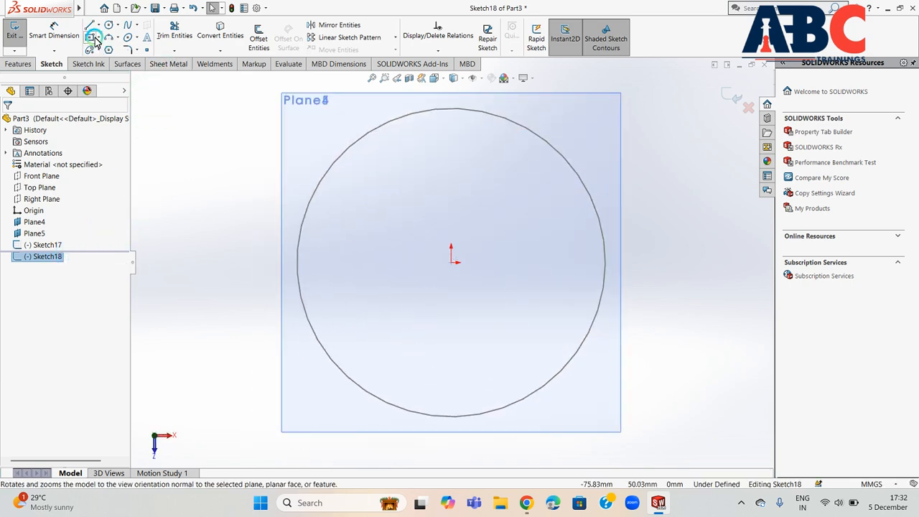
left_click(94, 39)
left_click(450, 263)
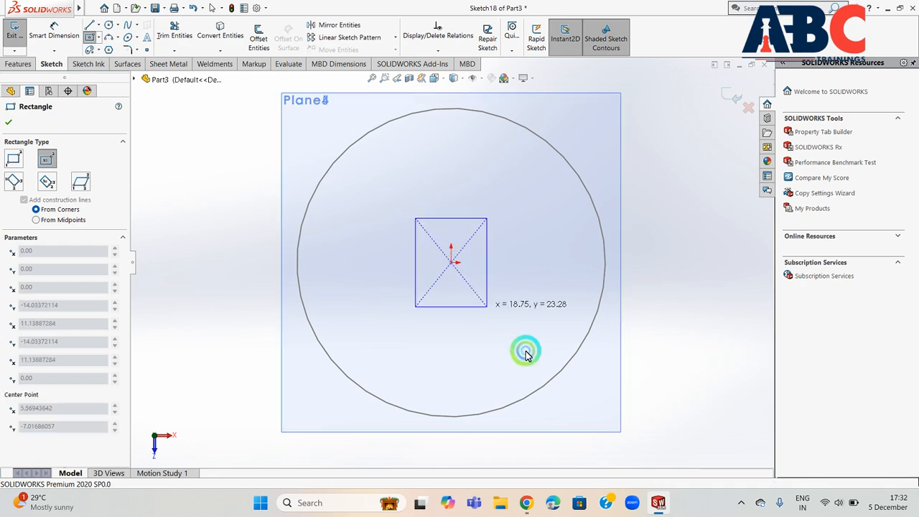
left_click_drag(526, 353, 619, 423)
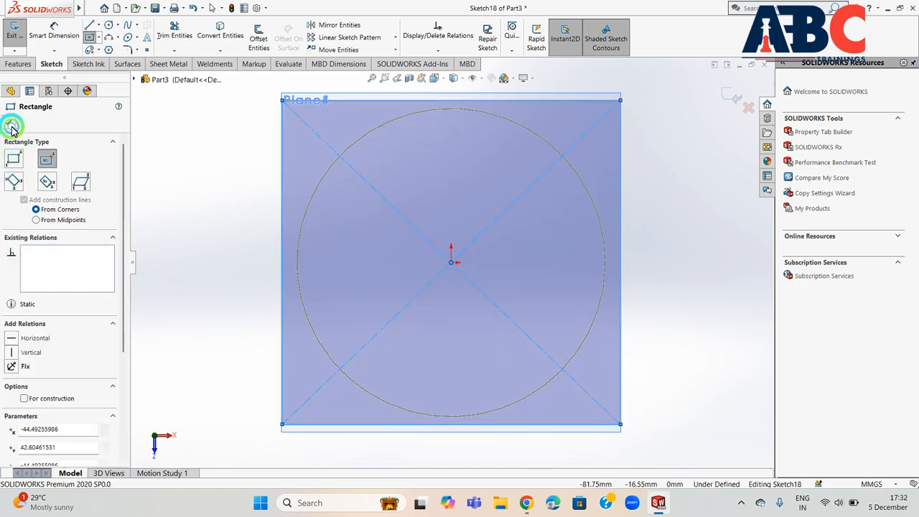
left_click(11, 128)
left_click(10, 36)
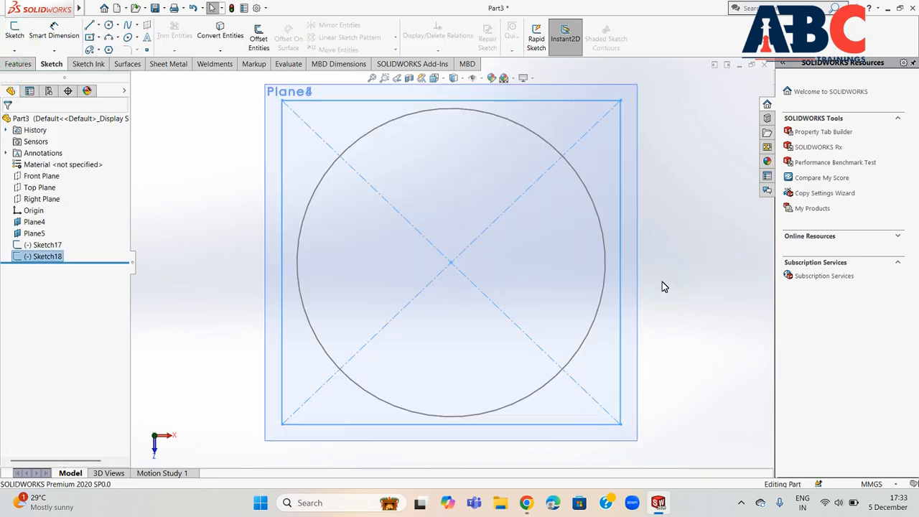
Project the Top Plane circle into a new sketch on the farther offset plane with Convert Entities and finish the sketch
middle_click_drag(663, 285, 431, 289)
left_click(343, 244)
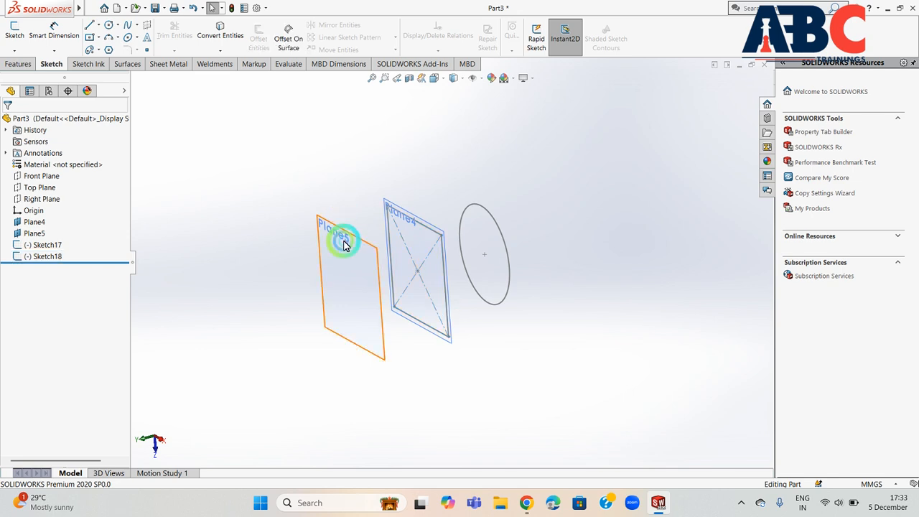
left_click(15, 30)
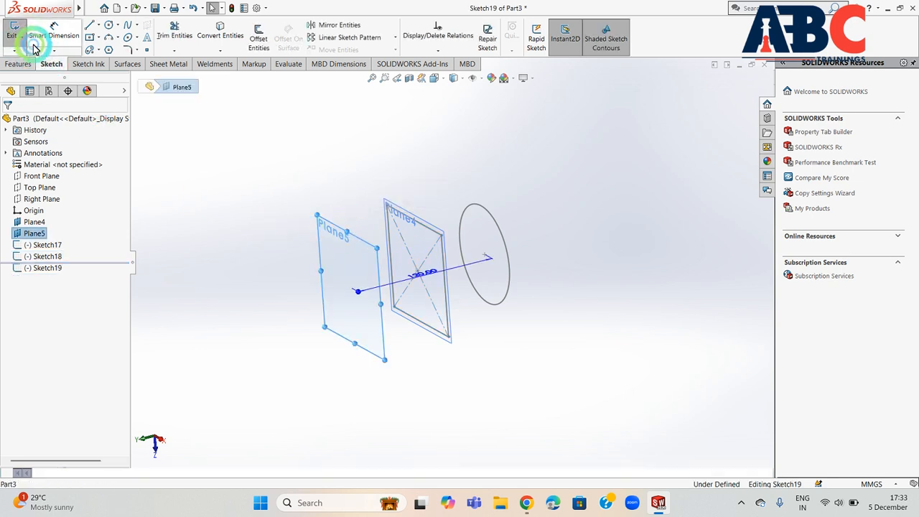
left_click(48, 267)
left_click(72, 252)
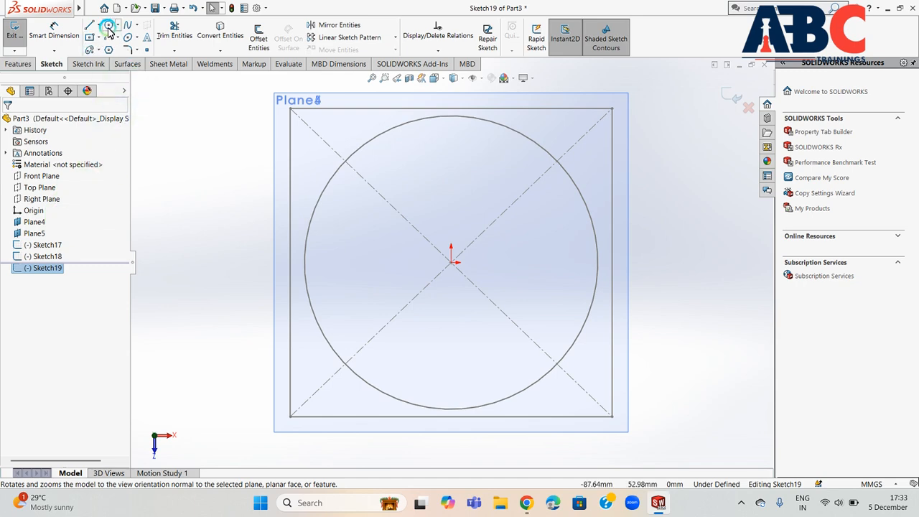
left_click(216, 32)
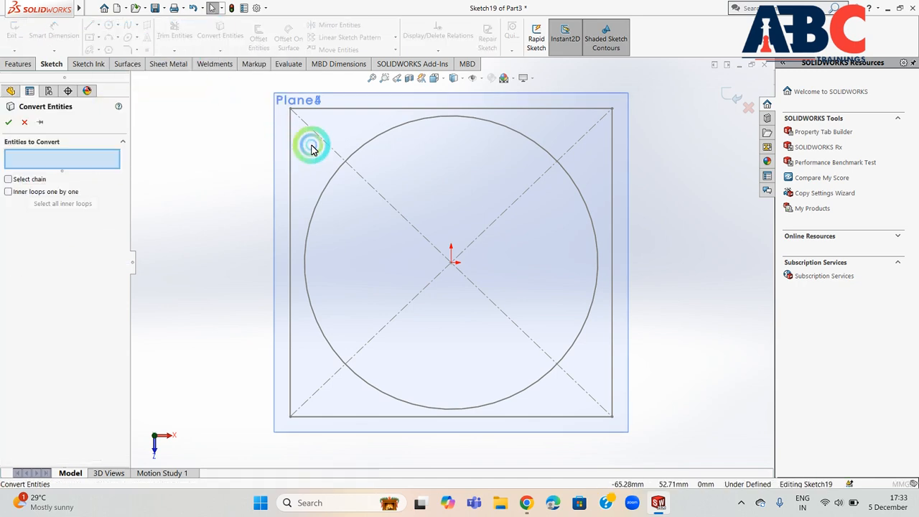
left_click(361, 144)
left_click(10, 124)
scroll(526, 240, "up", 4)
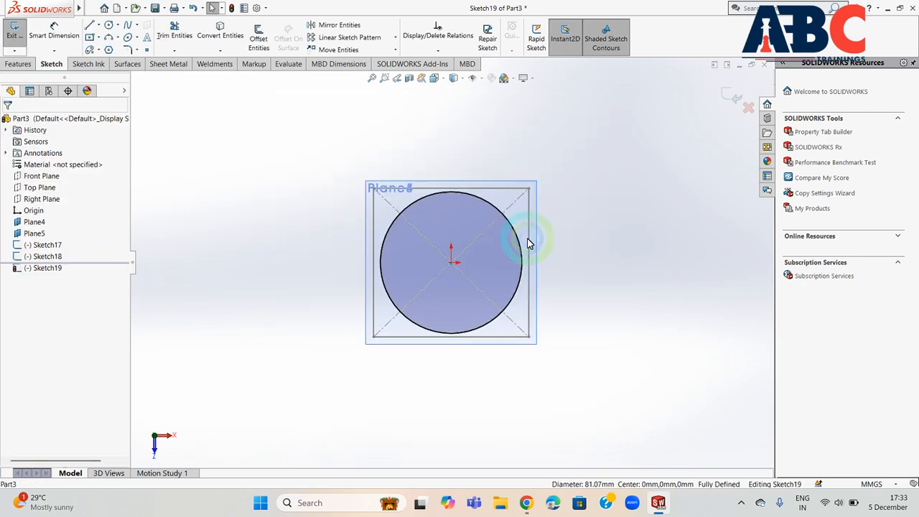
middle_click_drag(571, 223, 602, 221)
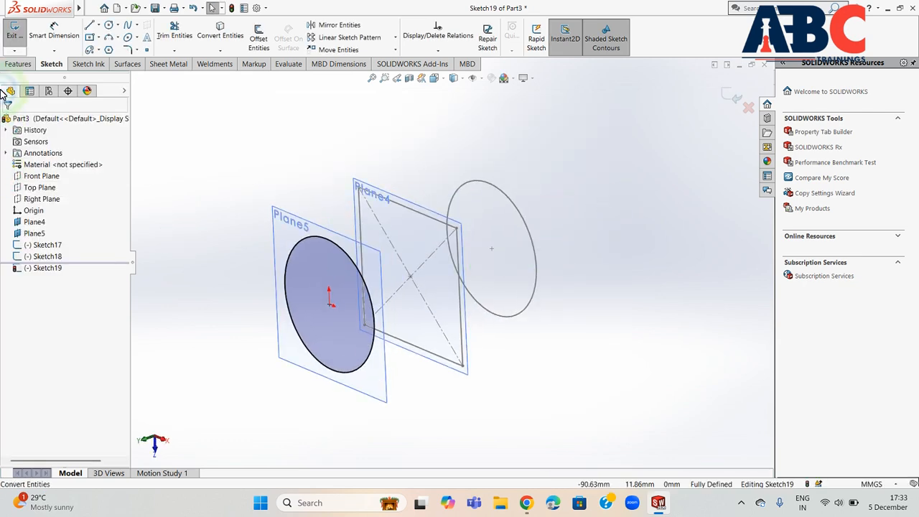
left_click(16, 34)
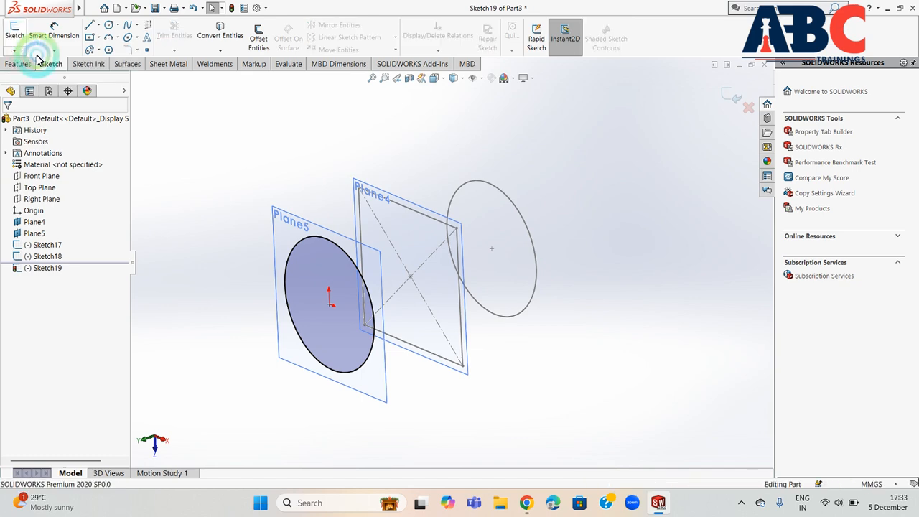
Start a Boundary Surface with the Top Plane circle, the rectangle and the farther circle as Direction 1 profiles
left_click(123, 64)
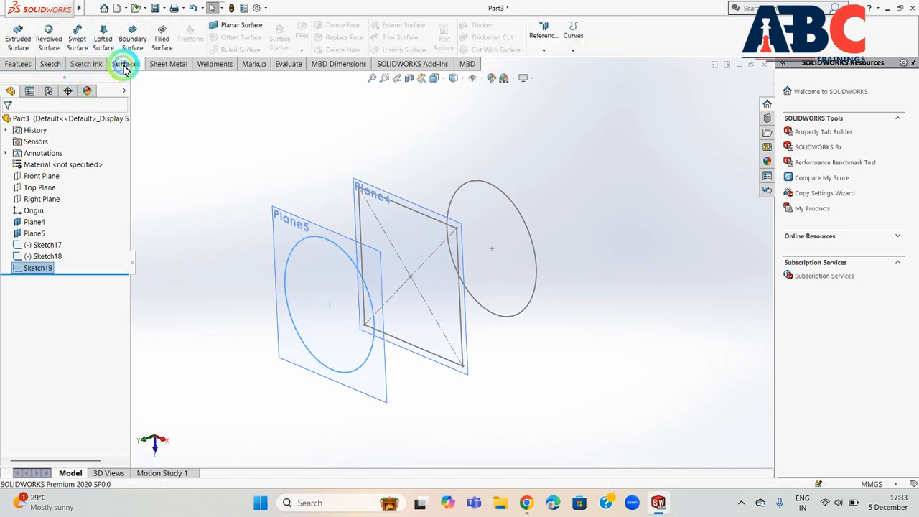
left_click(219, 160)
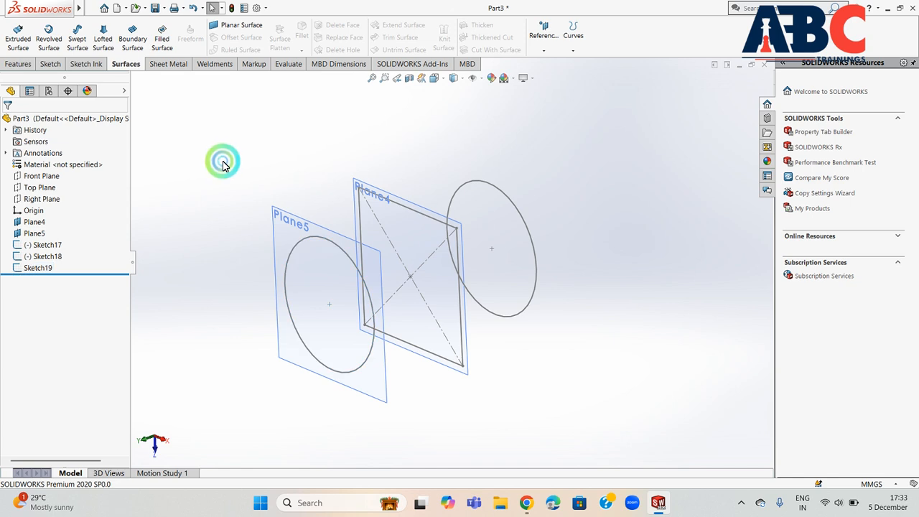
left_click(132, 36)
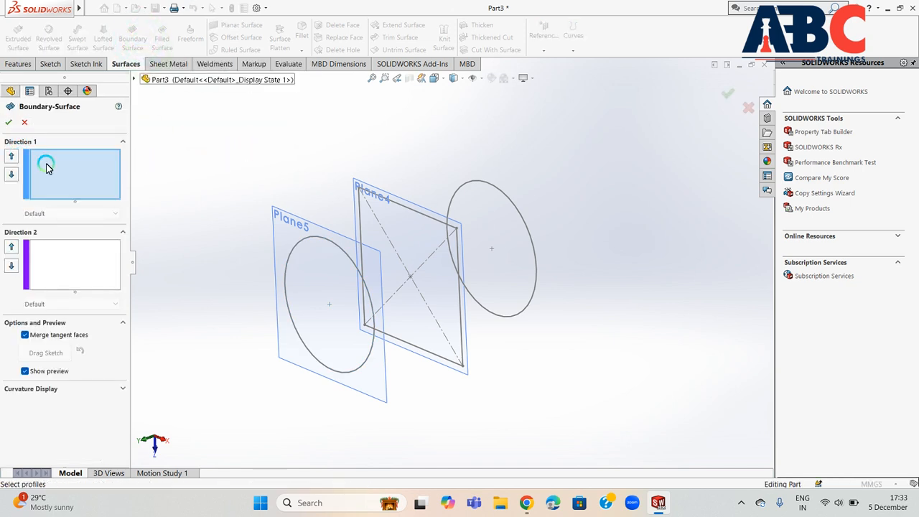
left_click(508, 208)
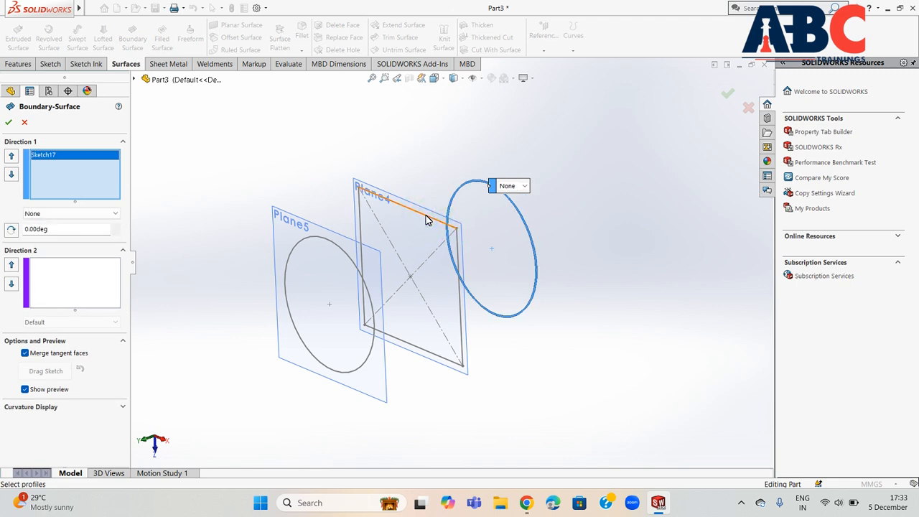
left_click(426, 220)
left_click(332, 247)
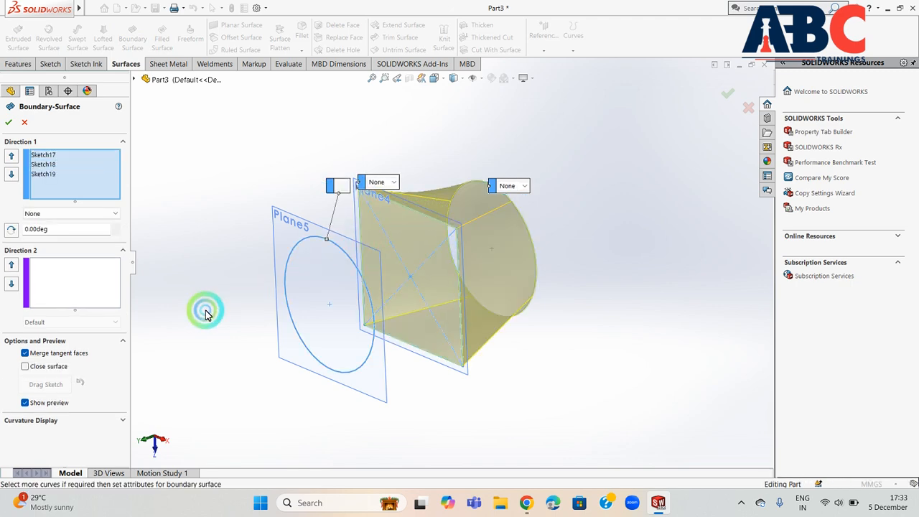
mouse_move(220, 287)
middle_mouse_down()
mouse_move(236, 205)
mouse_move(210, 187)
mouse_move(191, 220)
middle_mouse_up()
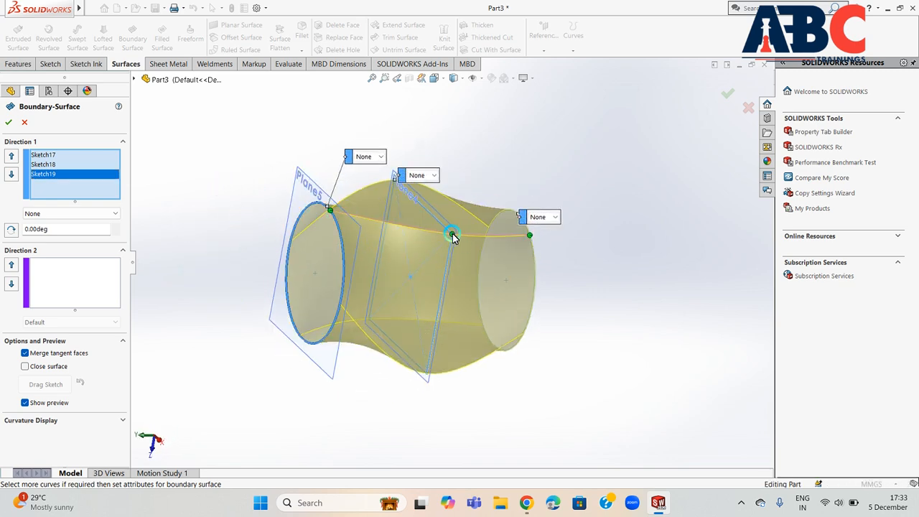
Set the tangency condition of all three boundary surface profiles to Normal To Profile
left_click(552, 217)
left_click(537, 252)
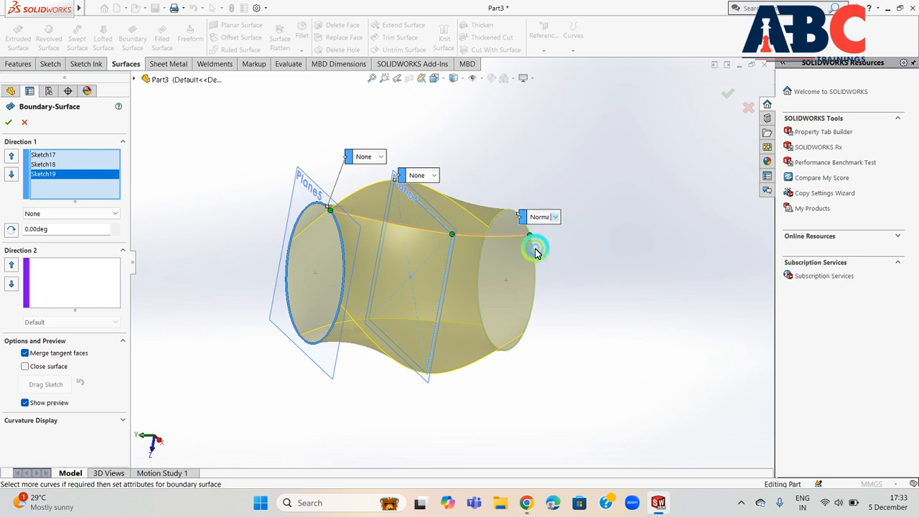
left_click(423, 176)
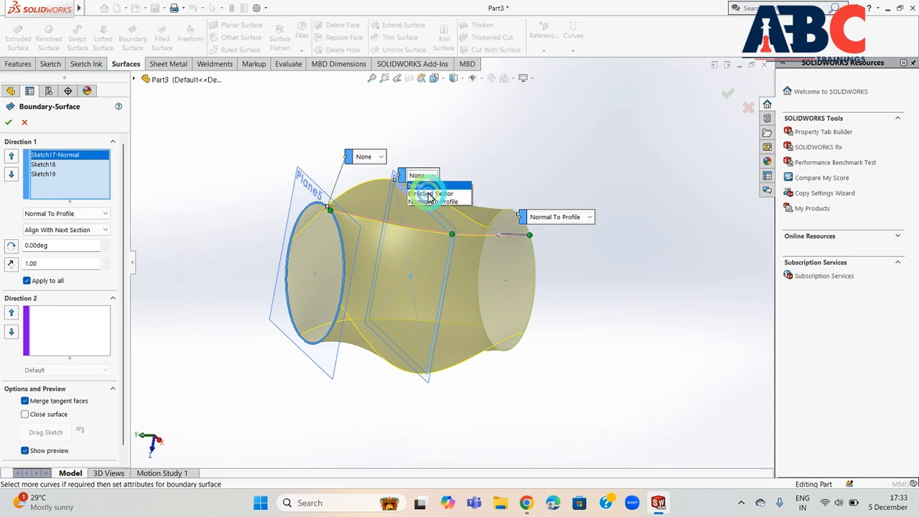
left_click(432, 200)
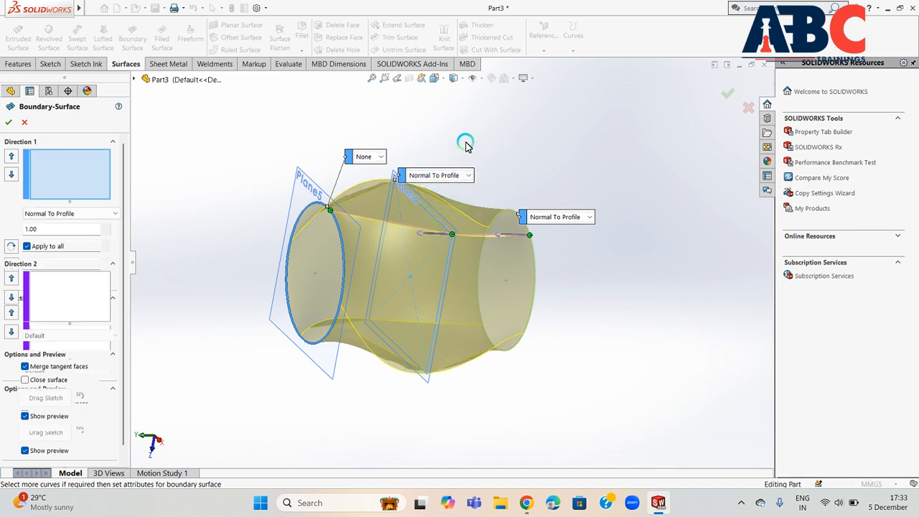
left_click(367, 157)
left_click(373, 193)
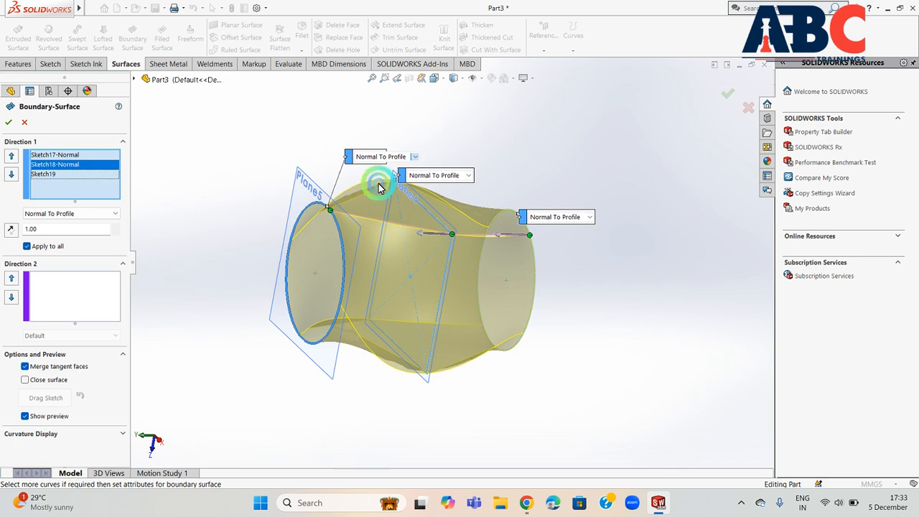
Switch the Top Plane circle's tangency condition to None to compare the shape, and set it back to Normal To Profile
mouse_move(460, 100)
middle_mouse_down()
mouse_move(563, 144)
mouse_move(506, 233)
mouse_move(441, 231)
mouse_move(452, 231)
middle_mouse_up()
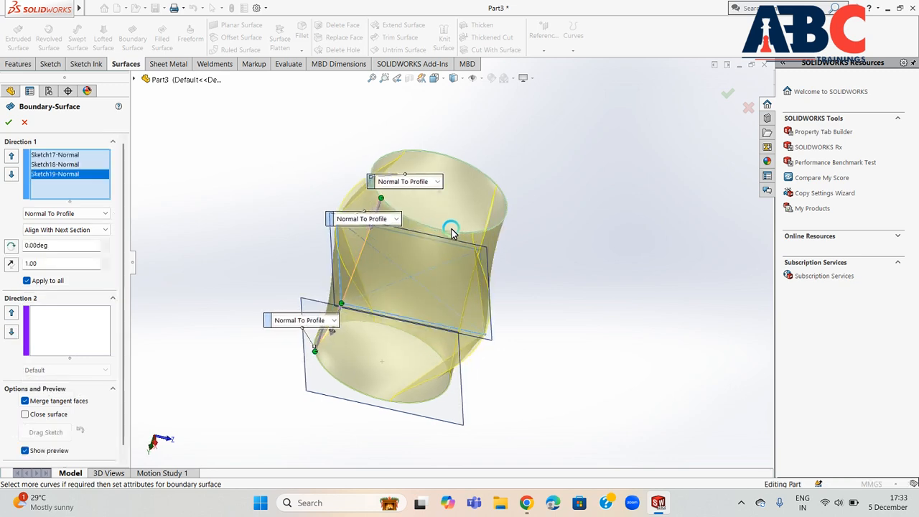
left_click(433, 186)
left_click(402, 195)
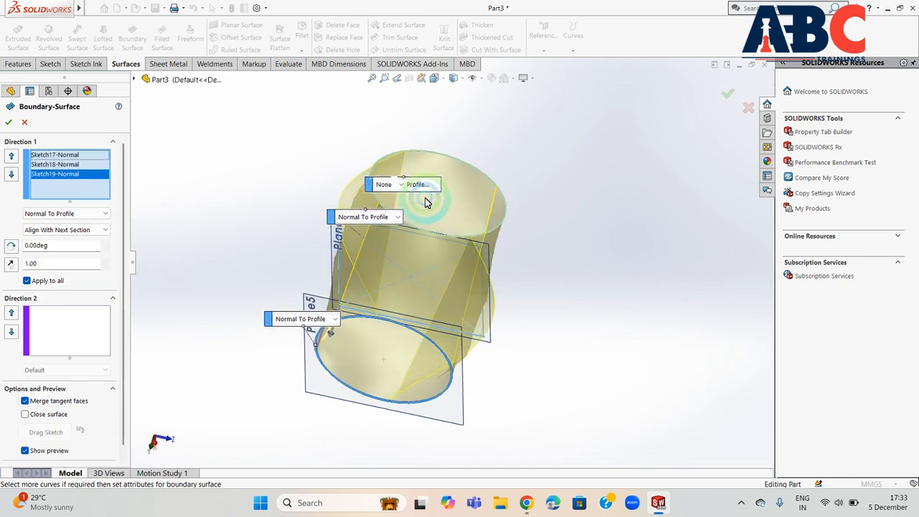
mouse_move(564, 208)
middle_mouse_down()
mouse_move(484, 140)
mouse_move(515, 165)
mouse_move(511, 173)
middle_mouse_up()
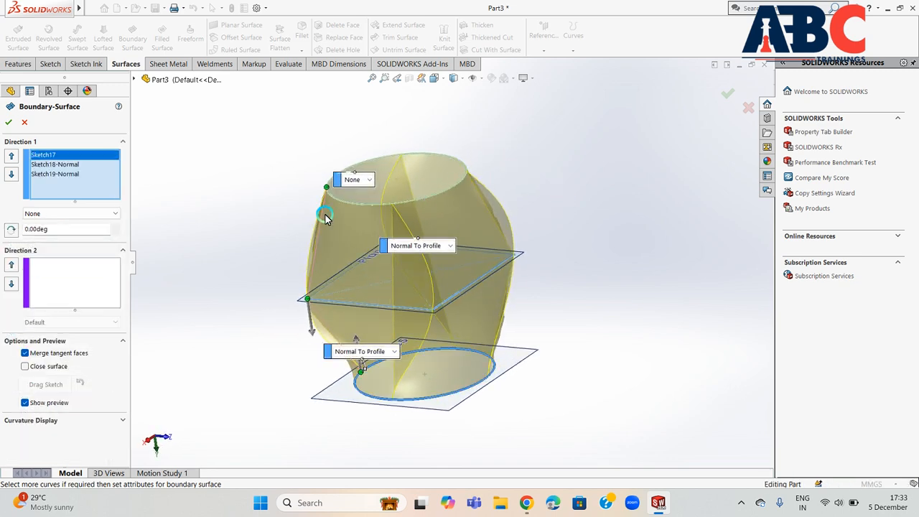
left_click(353, 184)
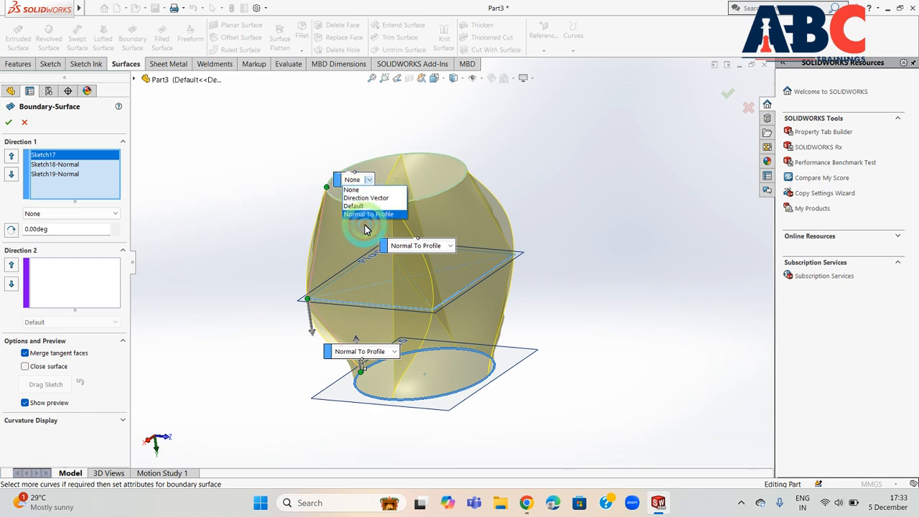
left_click(369, 207)
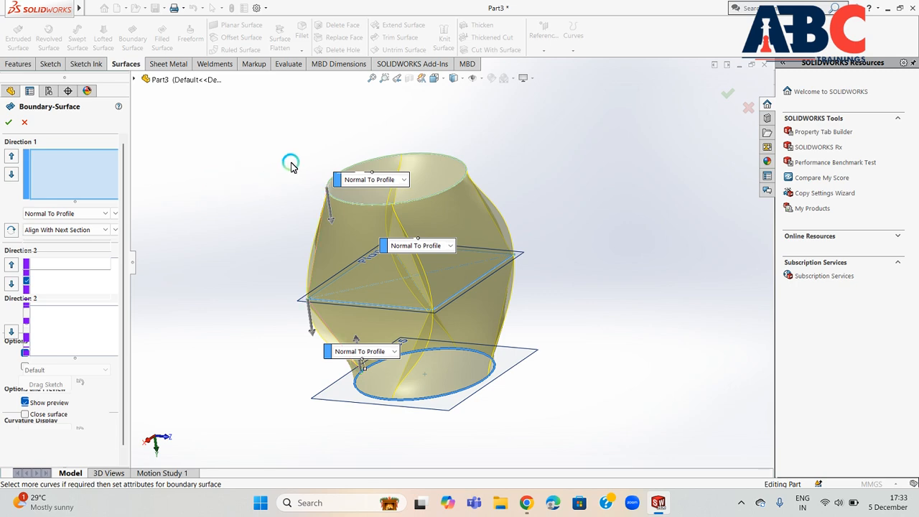
Inspect the boundary surface preview from several sides and accept the surface
mouse_move(291, 163)
middle_mouse_down()
mouse_move(259, 156)
mouse_move(327, 161)
mouse_move(293, 183)
middle_mouse_up()
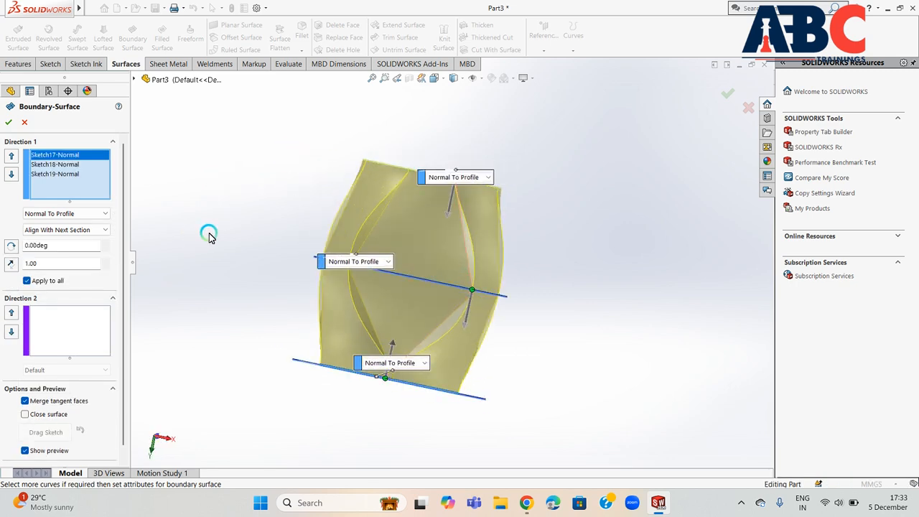
scroll(209, 237, "up", 2)
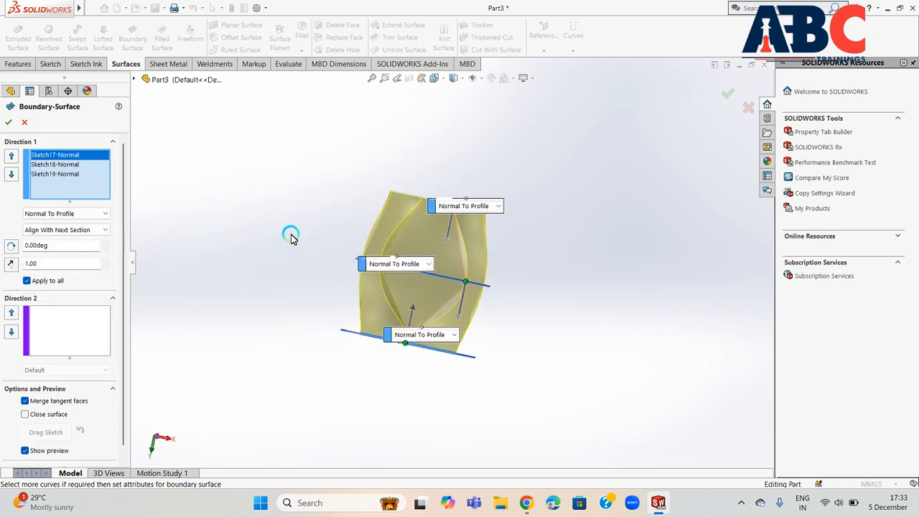
middle_click_drag(291, 237, 300, 268)
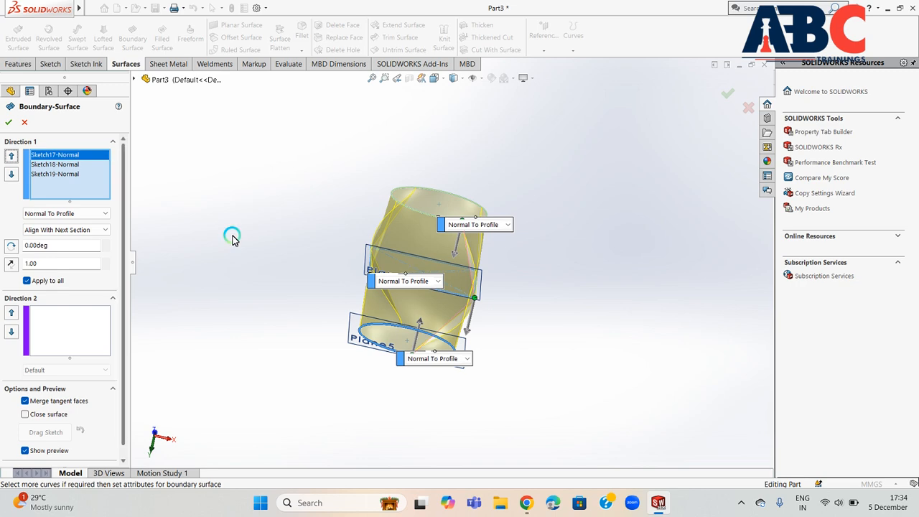
scroll(558, 290, "down", 1)
middle_click_drag(557, 290, 491, 311)
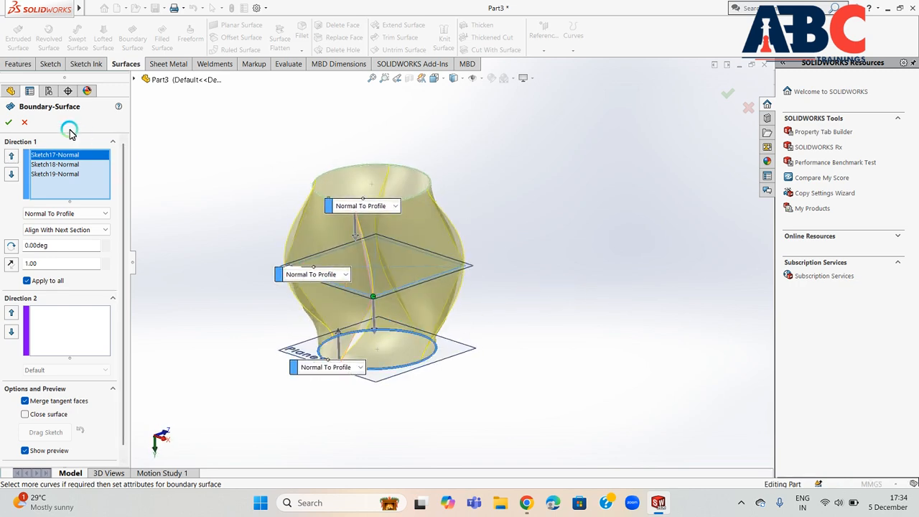
left_click(12, 130)
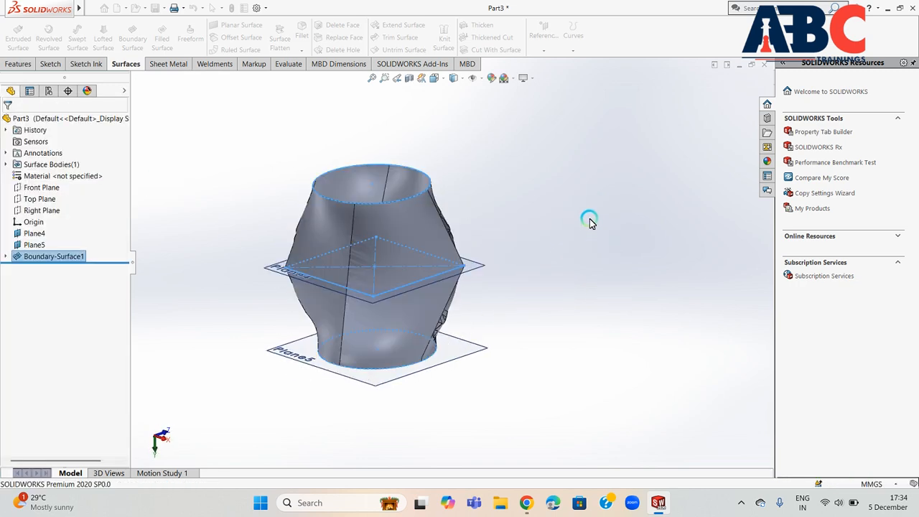
middle_click_drag(591, 219, 628, 334)
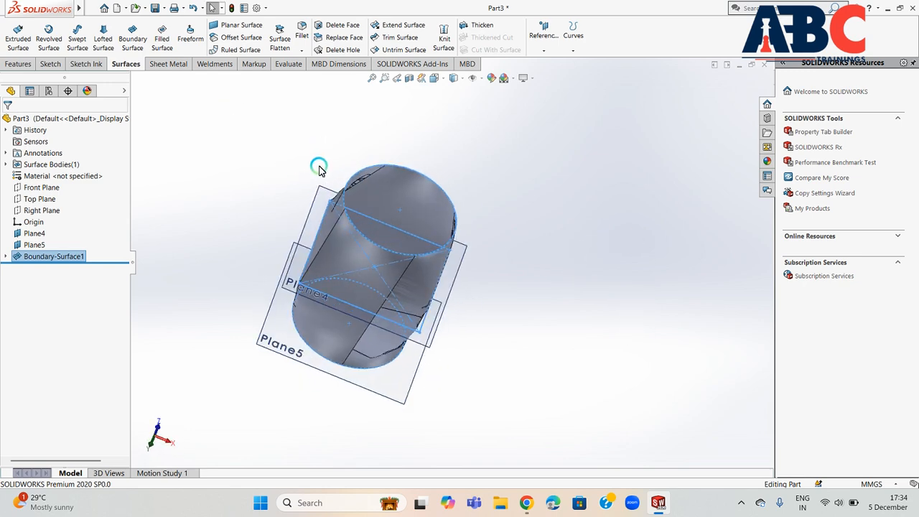
Undo the boundary surface and exit the reopened sketch on the farther offset plane
key("ctrl+z")
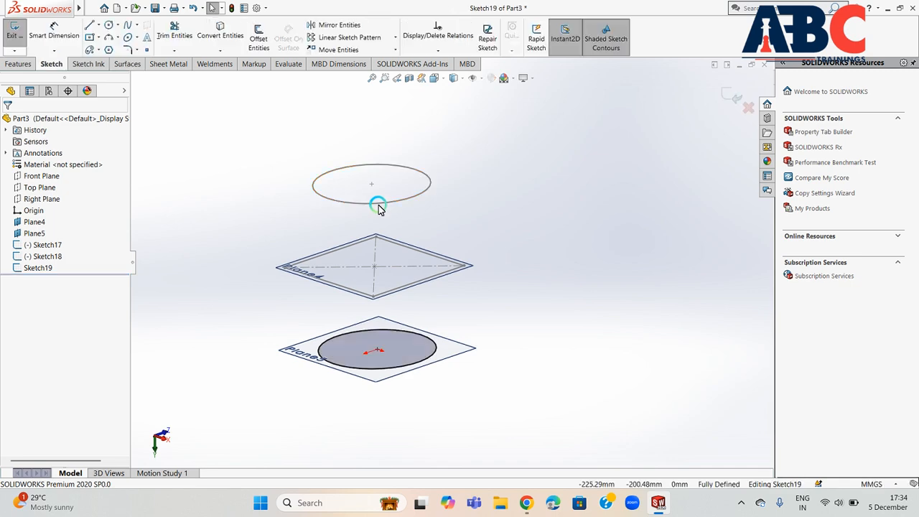
right_click(40, 270)
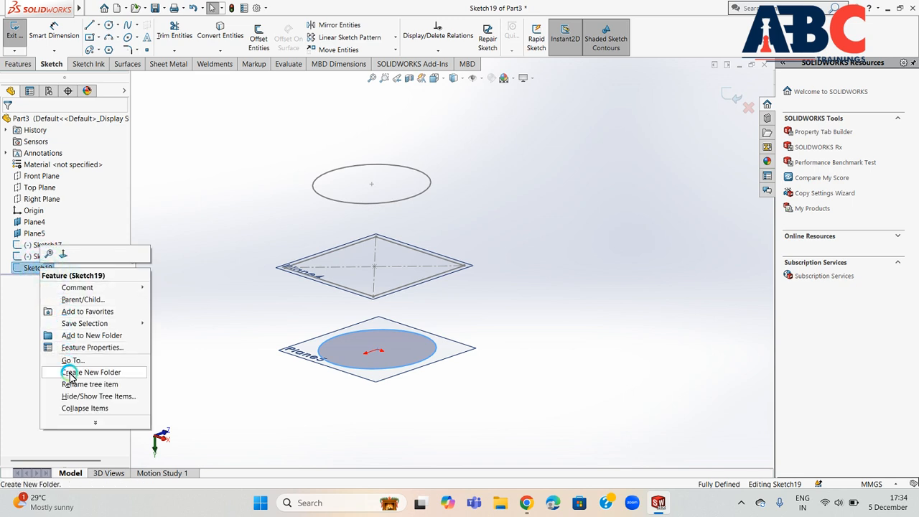
left_click(14, 33)
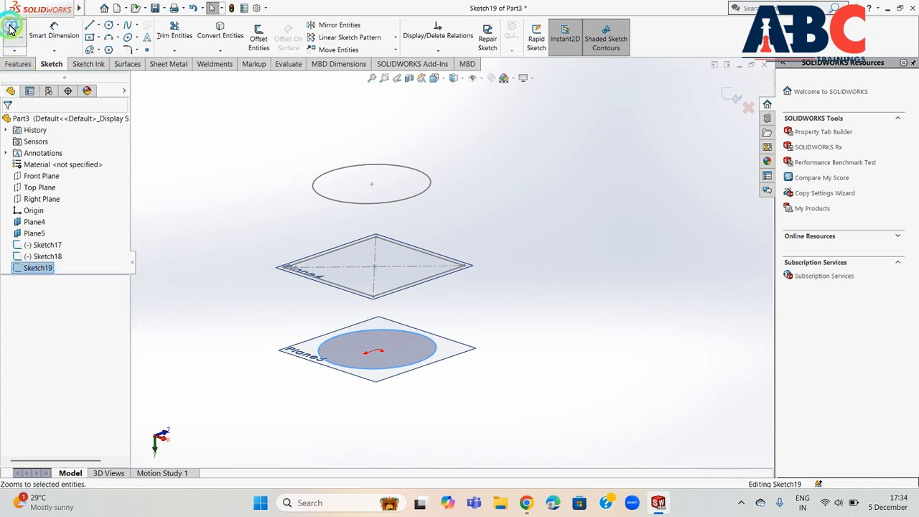
Delete the converted circle sketch and the farther offset plane that carried it
left_click(46, 268)
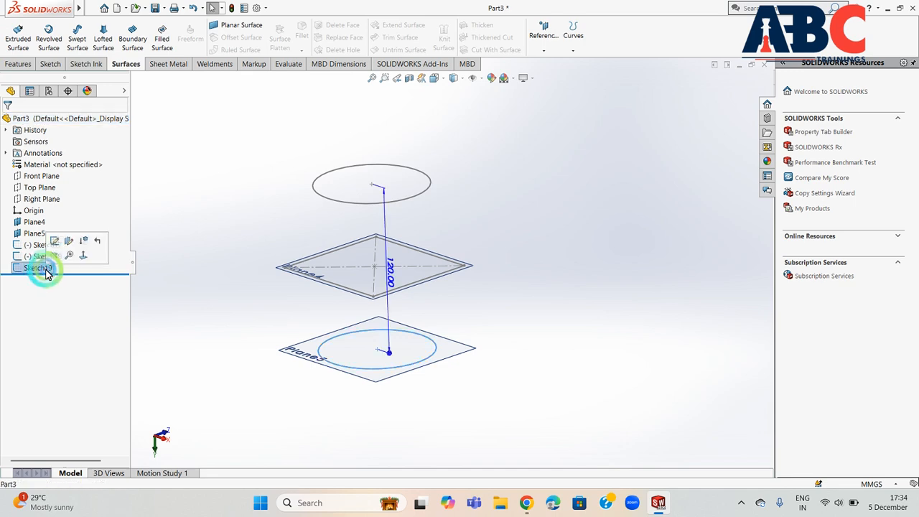
right_click(46, 269)
left_click(75, 337)
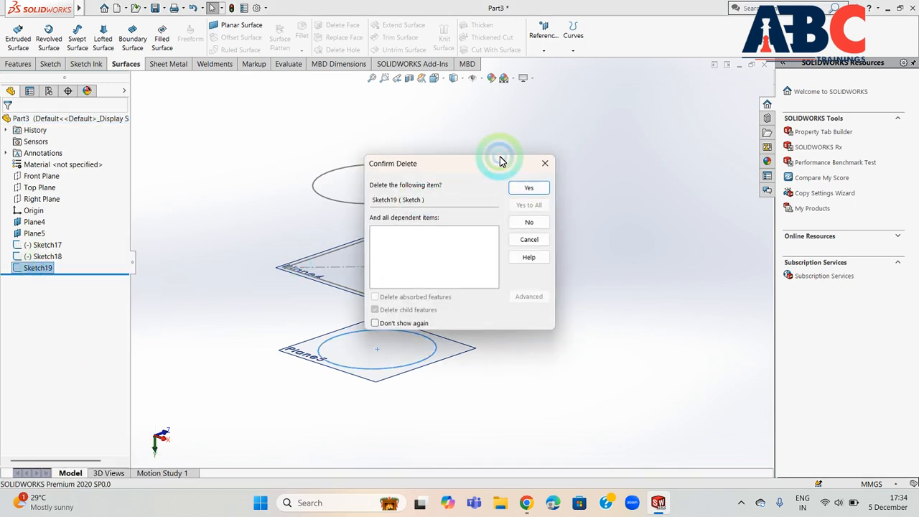
left_click(526, 189)
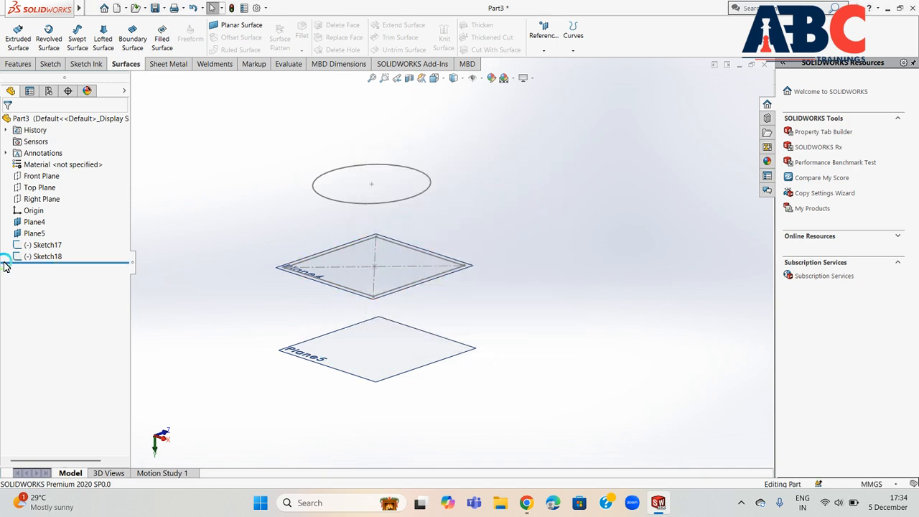
left_click(33, 231)
right_click(34, 232)
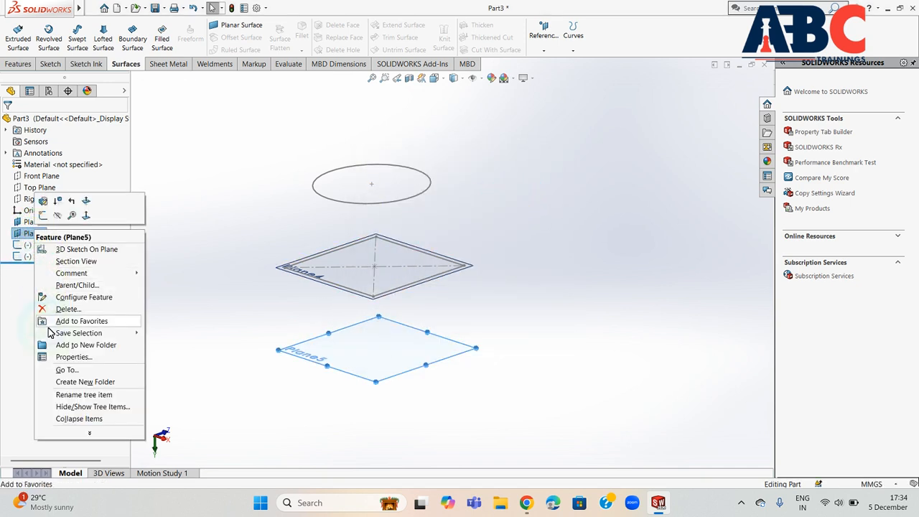
left_click(61, 304)
left_click(528, 188)
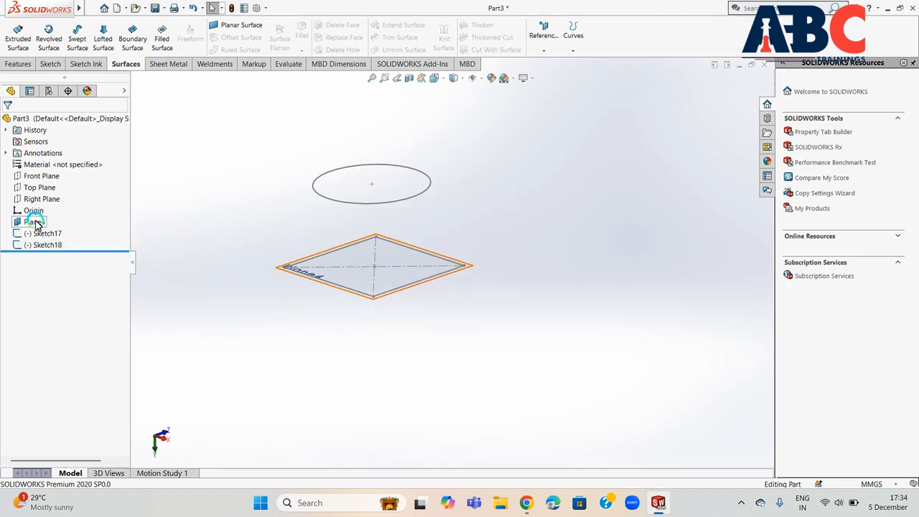
Delete the rectangle sketch and the remaining offset plane, keeping the Top Plane circle sketch
left_click(40, 245)
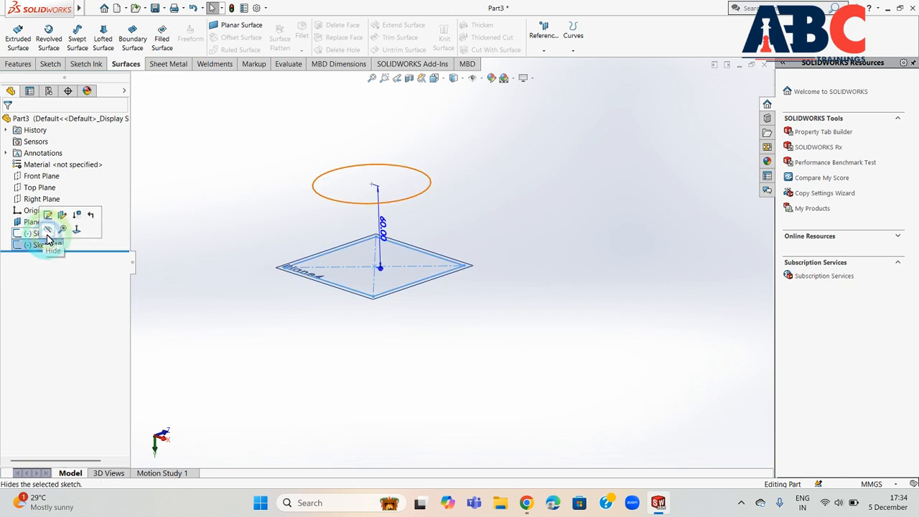
right_click(38, 249)
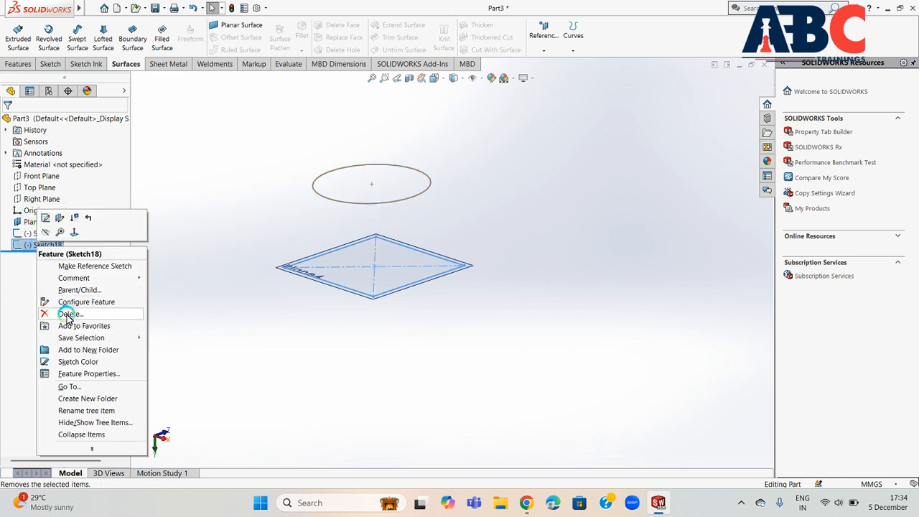
left_click(44, 312)
left_click(516, 188)
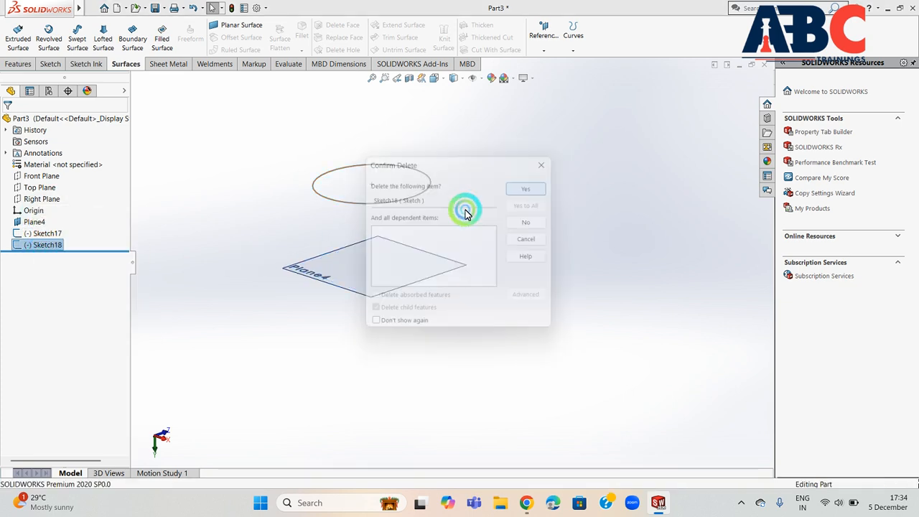
left_click(34, 222)
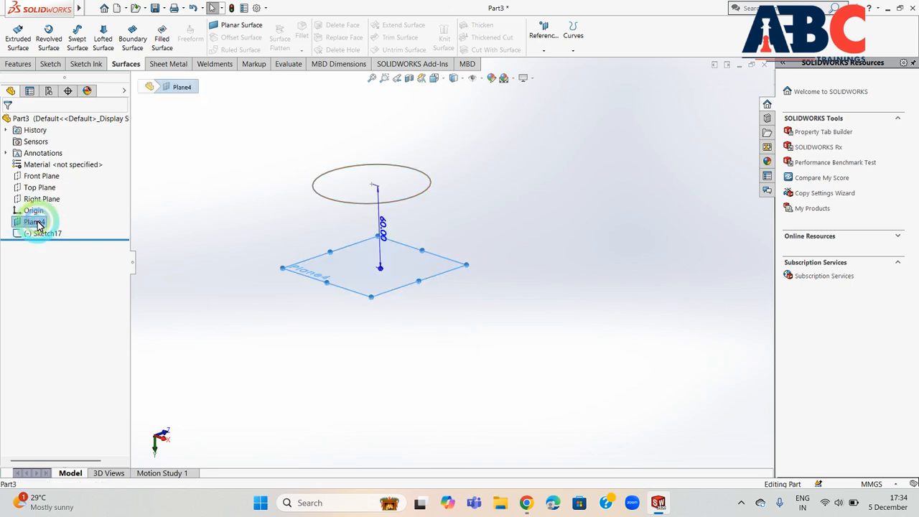
right_click(36, 222)
left_click(70, 300)
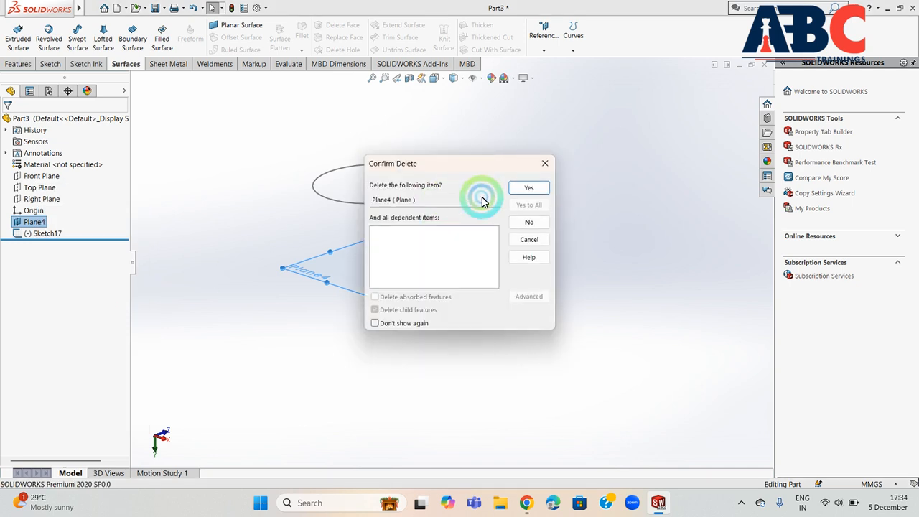
left_click(518, 187)
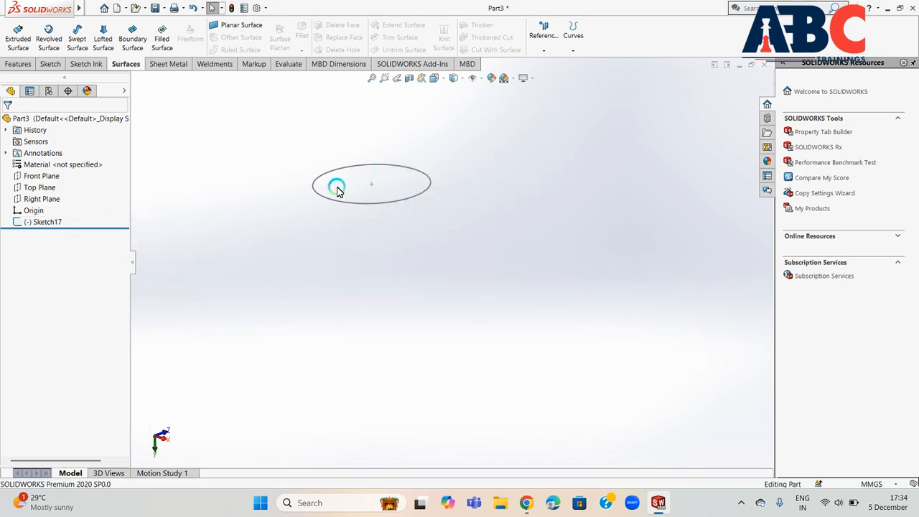
Set up an extruded surface from the circle sketch with a Mid Plane end condition and 50 mm depth
left_click(26, 48)
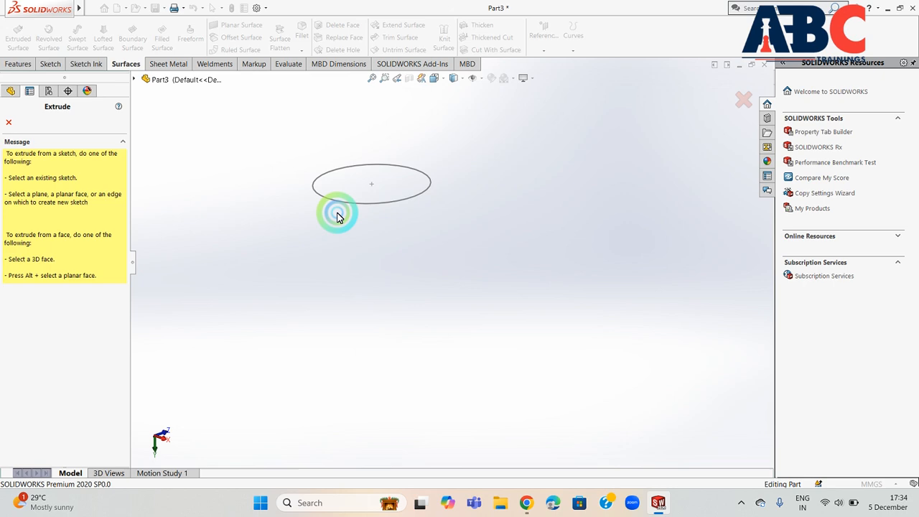
left_click(316, 182)
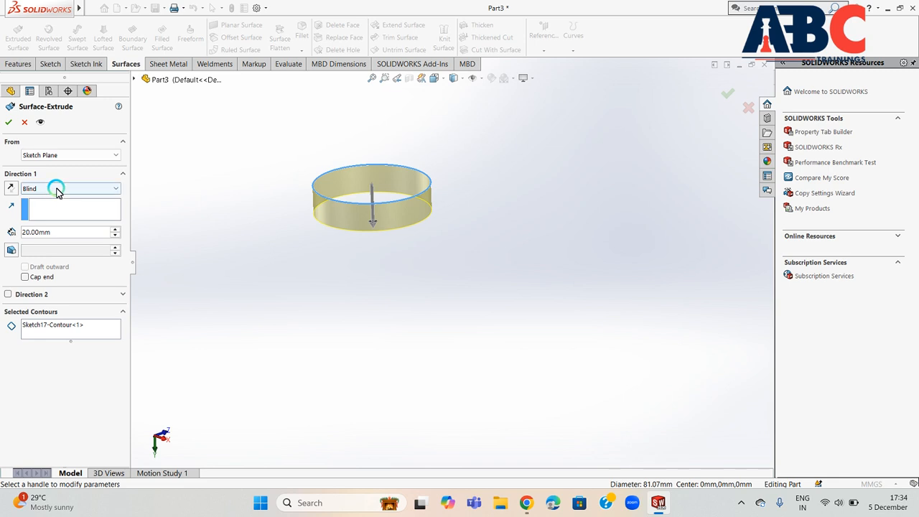
left_click(57, 190)
left_click(63, 239)
left_click(72, 232)
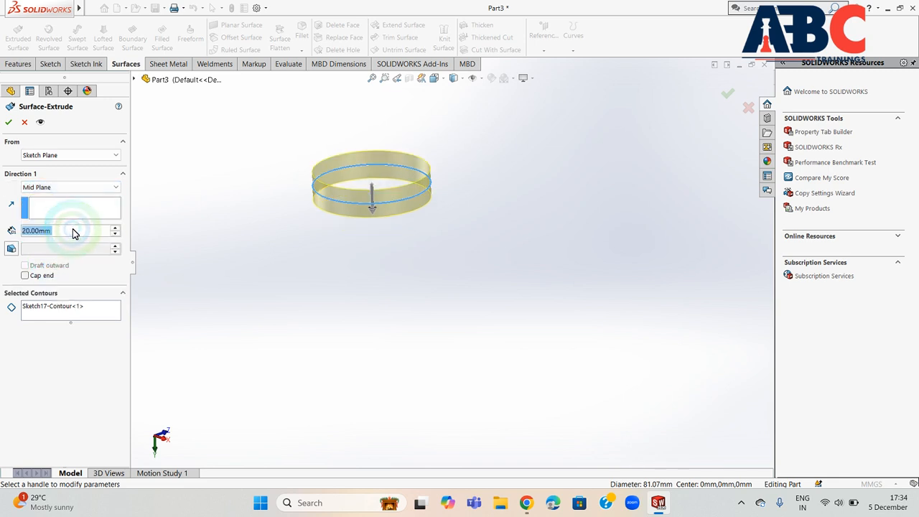
type("50")
key("Return")
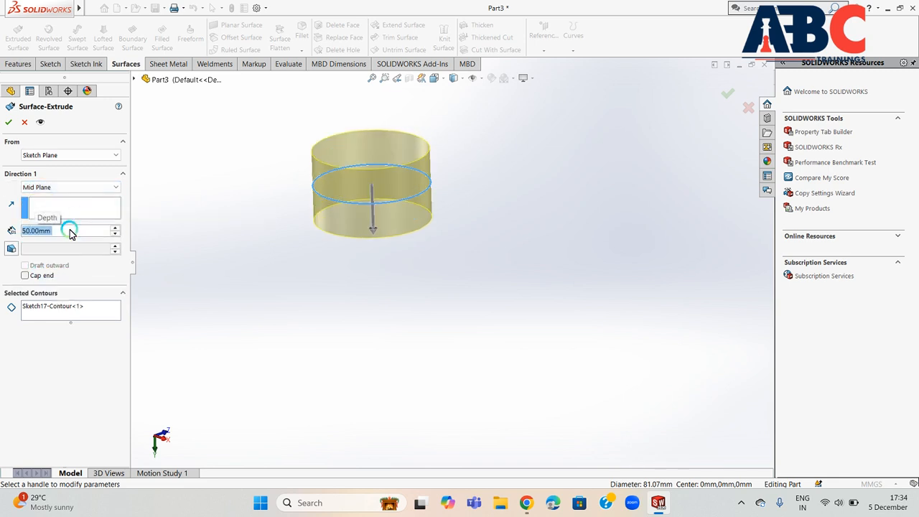
Add a 25-degree draft to the circle's surface extrusion and accept the tapered surface
left_click(12, 248)
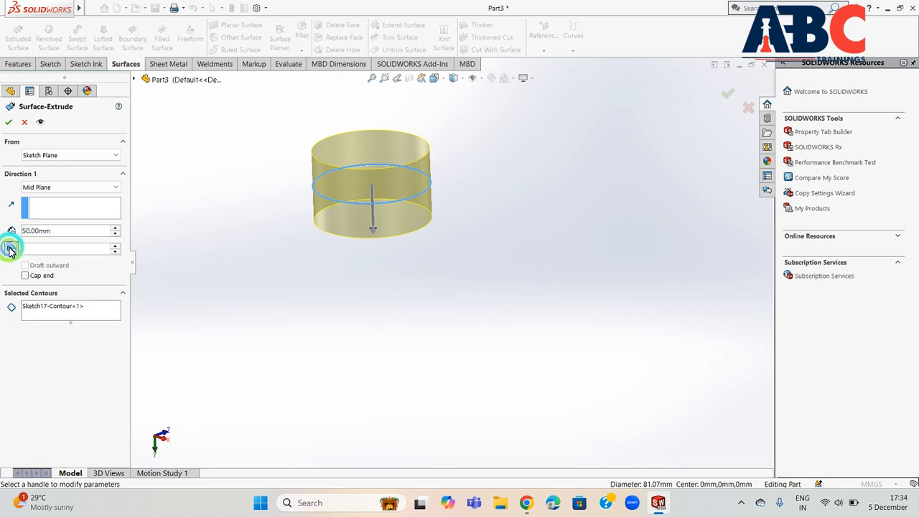
type("2")
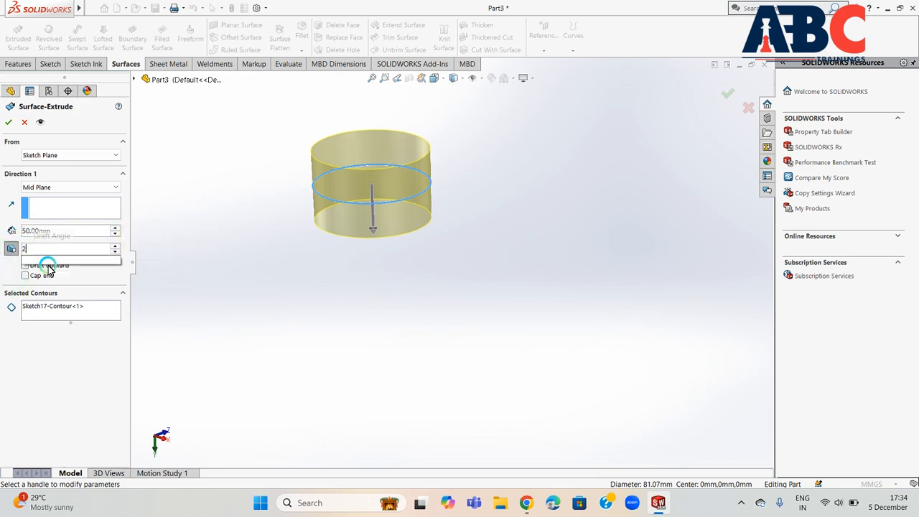
type("5")
key("Return")
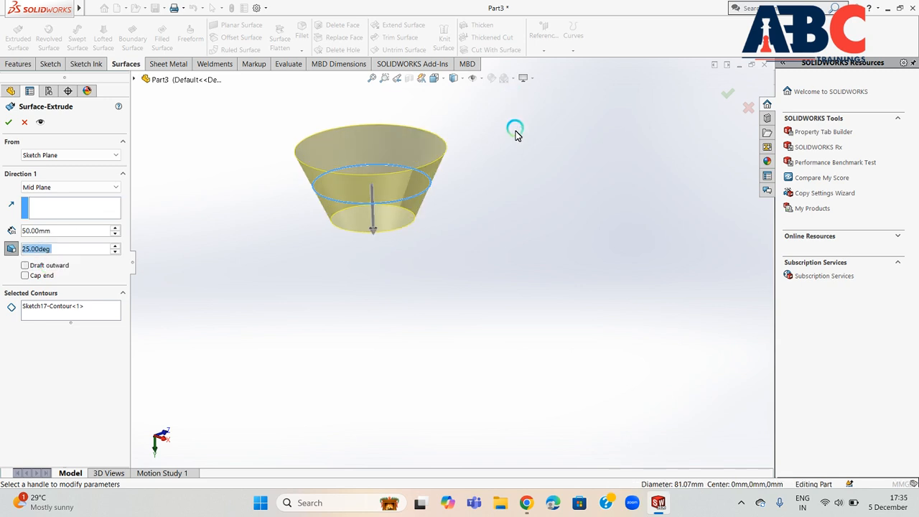
scroll(371, 139, "down", 3)
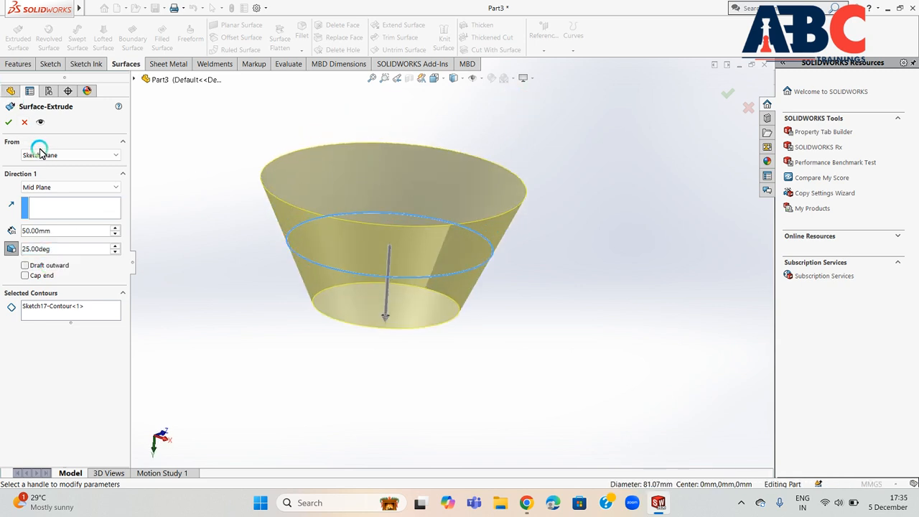
left_click(7, 125)
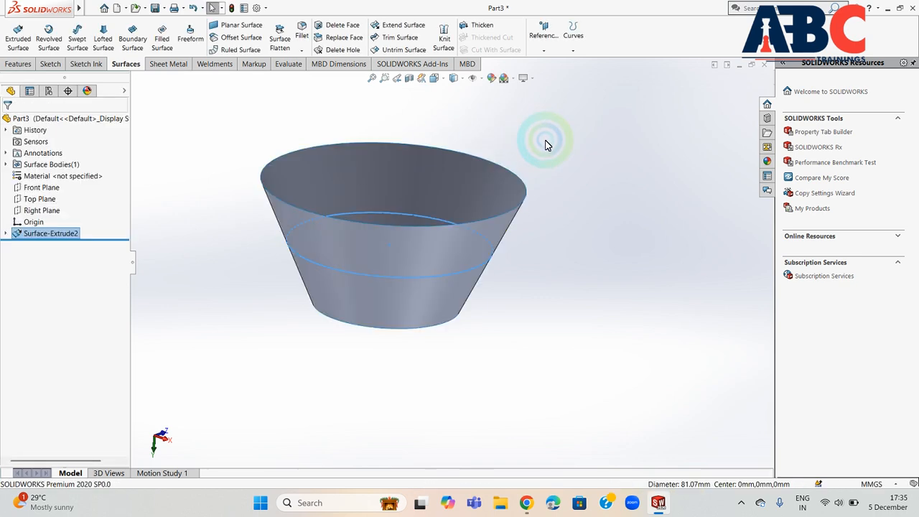
middle_click_drag(539, 137, 504, 229)
scroll(477, 176, "up", 3)
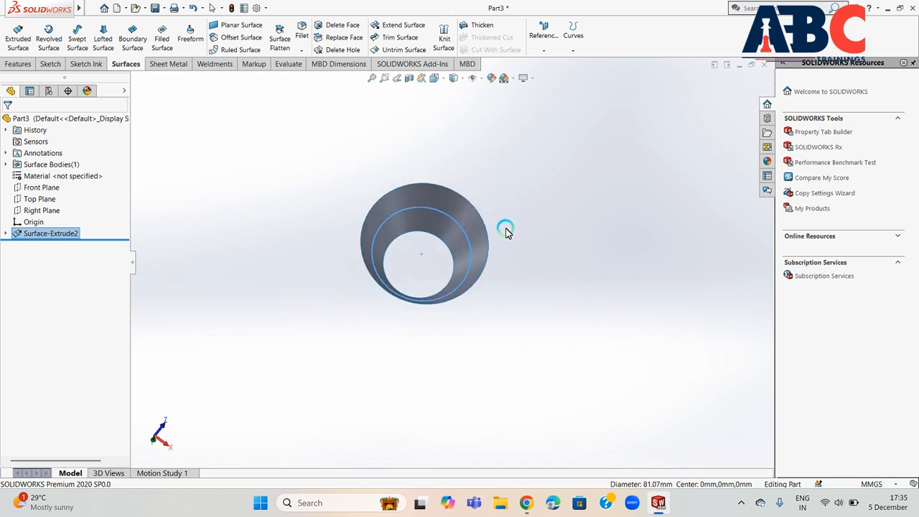
Close the smaller circular opening of the tapered surface with a Filled Surface using its edge and Contact condition
left_click(160, 36)
middle_click_drag(287, 194, 462, 108)
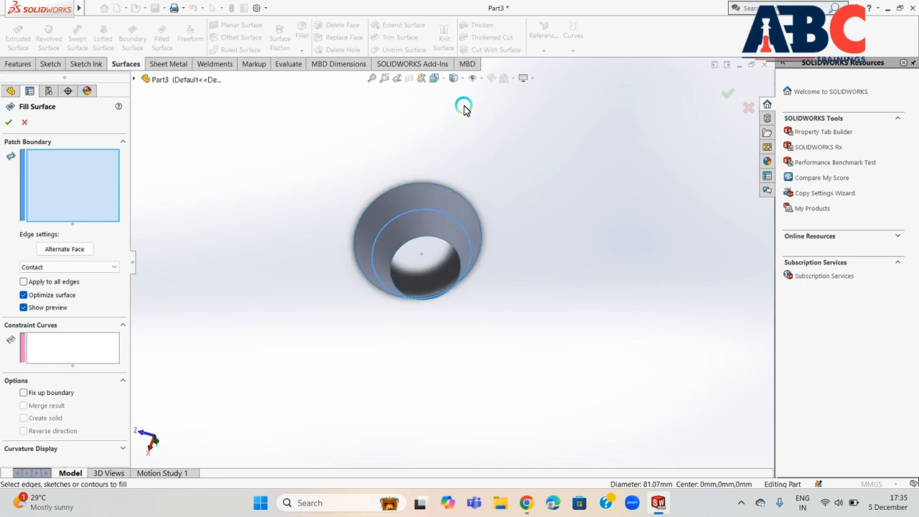
left_click(435, 242)
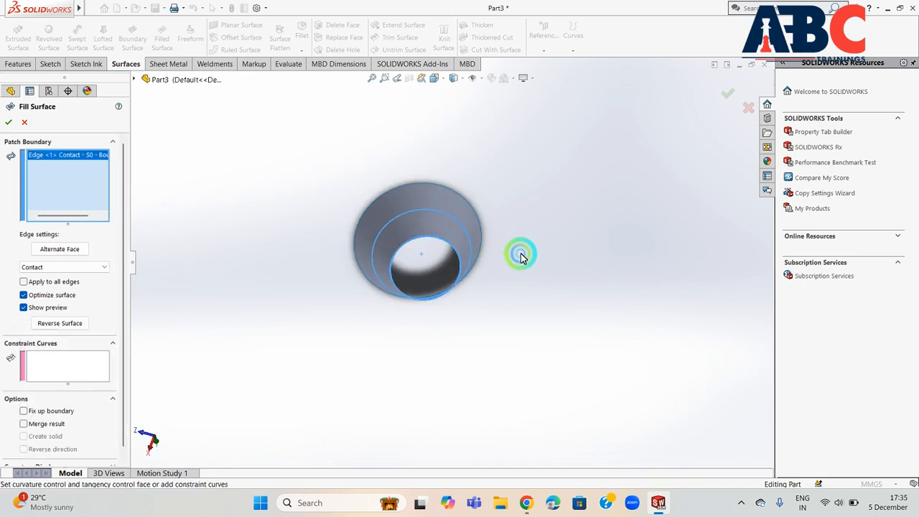
middle_click_drag(518, 254, 239, 227)
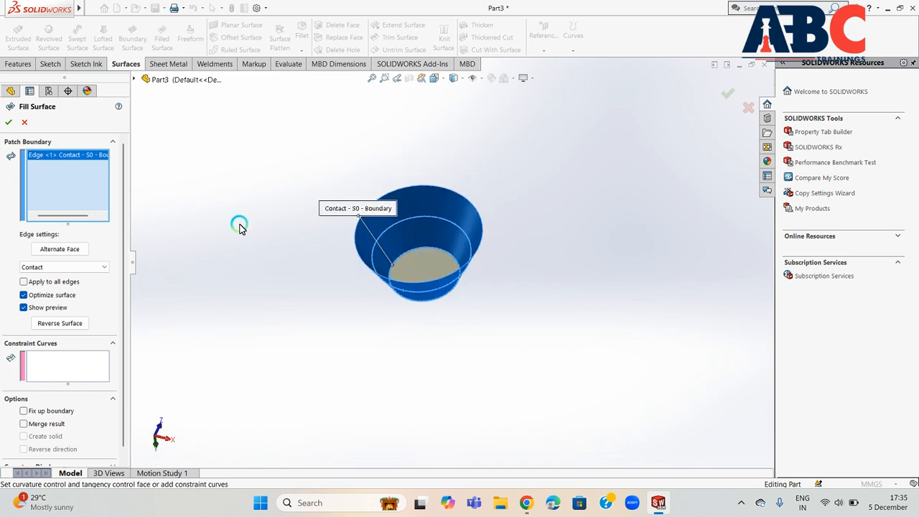
left_click(10, 127)
scroll(449, 251, "down", 7)
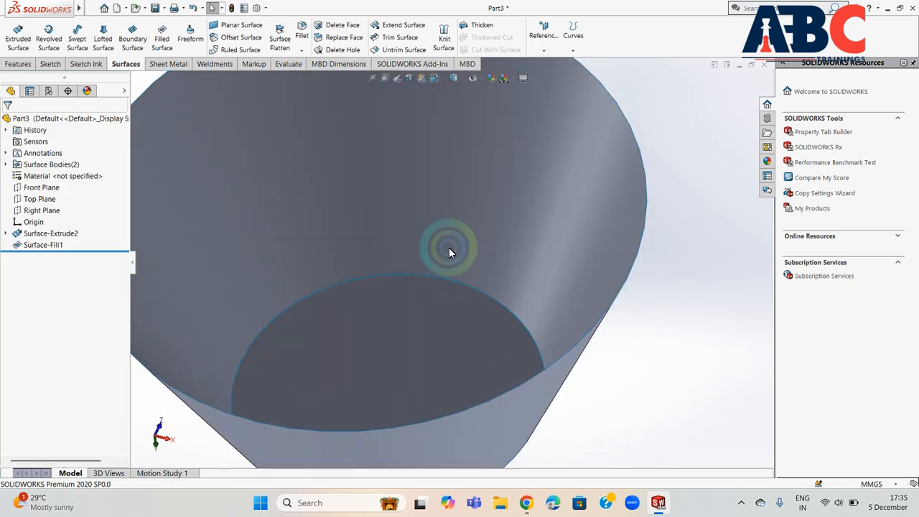
scroll(449, 251, "up", 5)
middle_click_drag(531, 161, 564, 183)
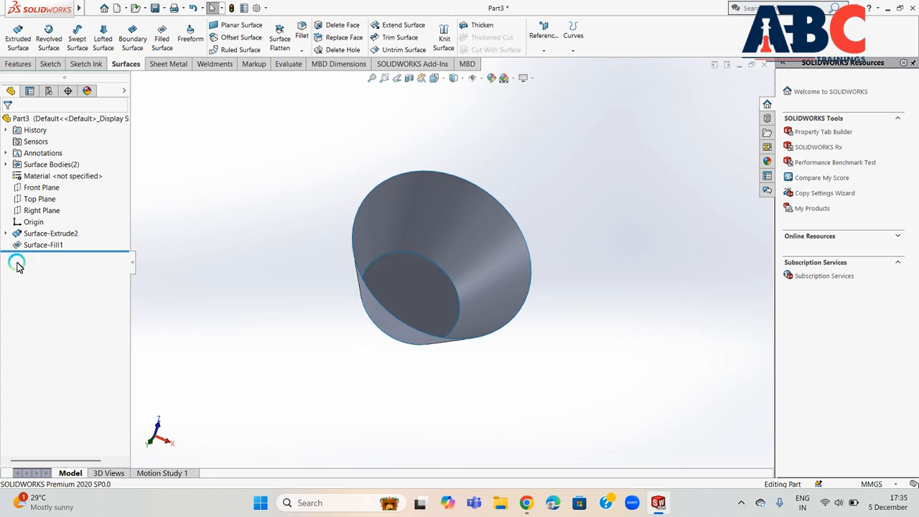
Delete the filled surface and the tapered extruded surface
right_click(58, 251)
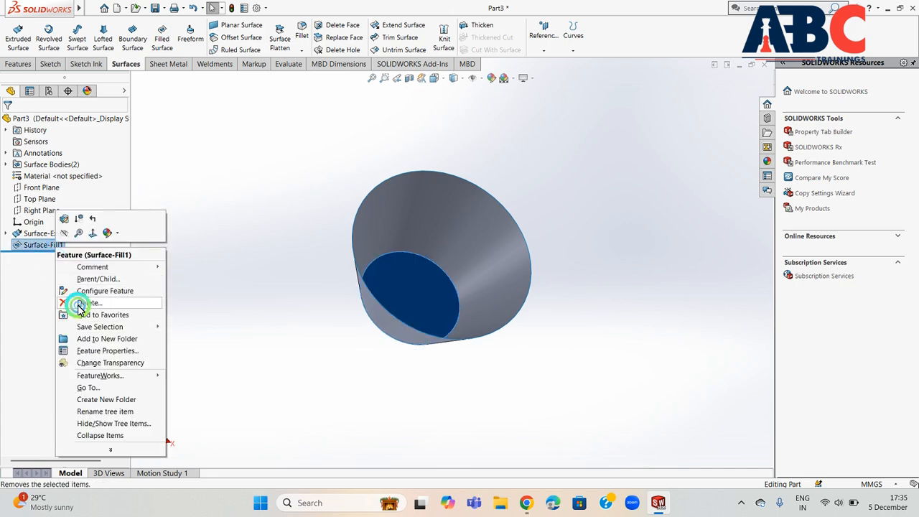
left_click(65, 297)
left_click(537, 197)
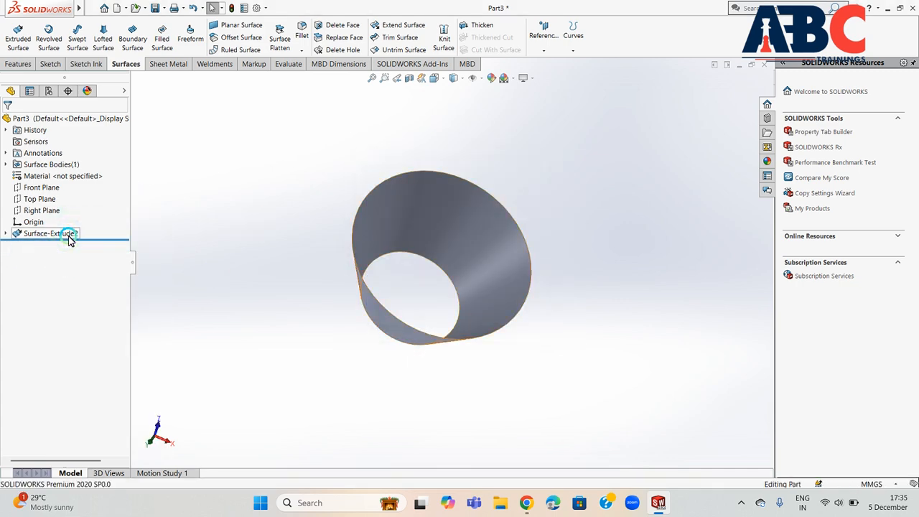
right_click(70, 235)
left_click(97, 291)
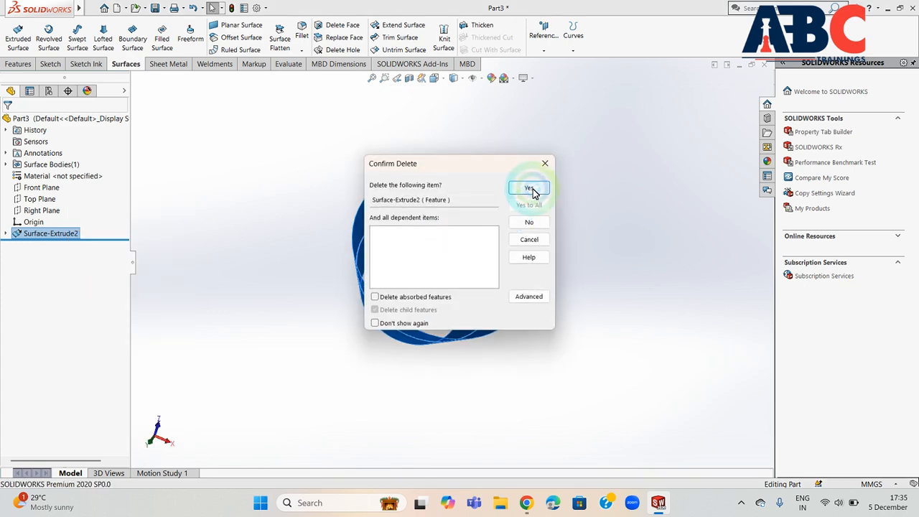
left_click(527, 188)
Delete the remaining circle sketch from the part
left_click(41, 226)
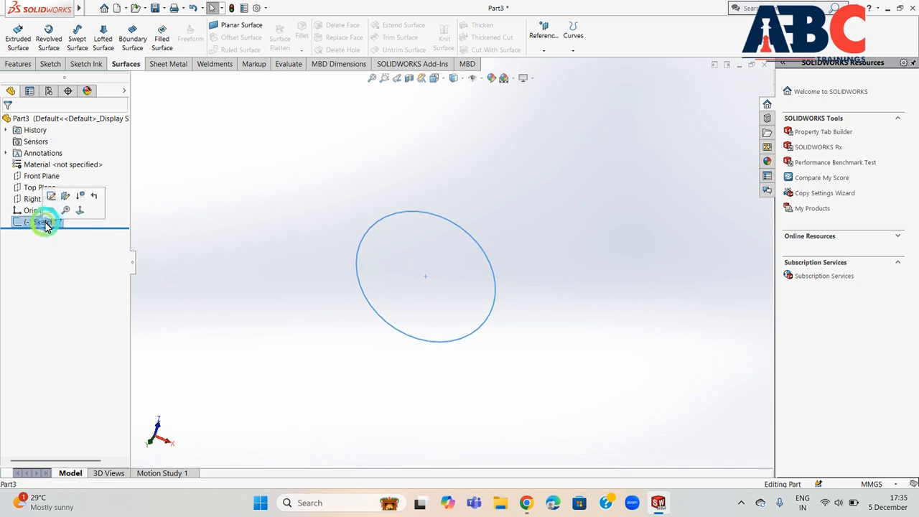
right_click(50, 229)
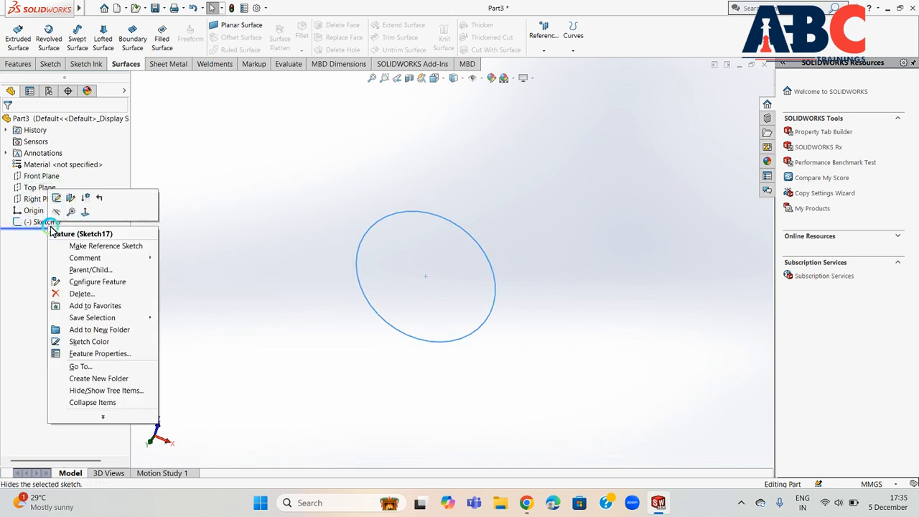
left_click(79, 294)
left_click(514, 189)
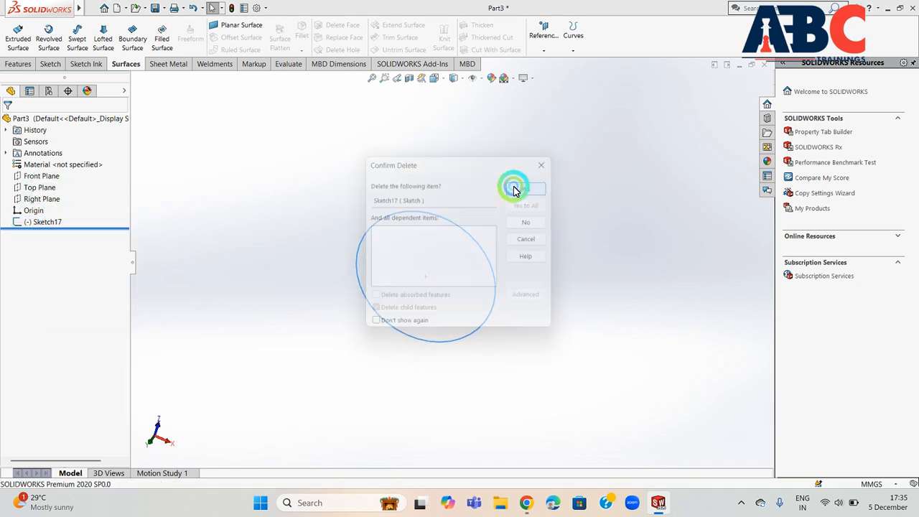
Sketch a center rectangle on the Top Plane, centred on the origin, and exit the sketch
left_click(36, 188)
left_click(50, 64)
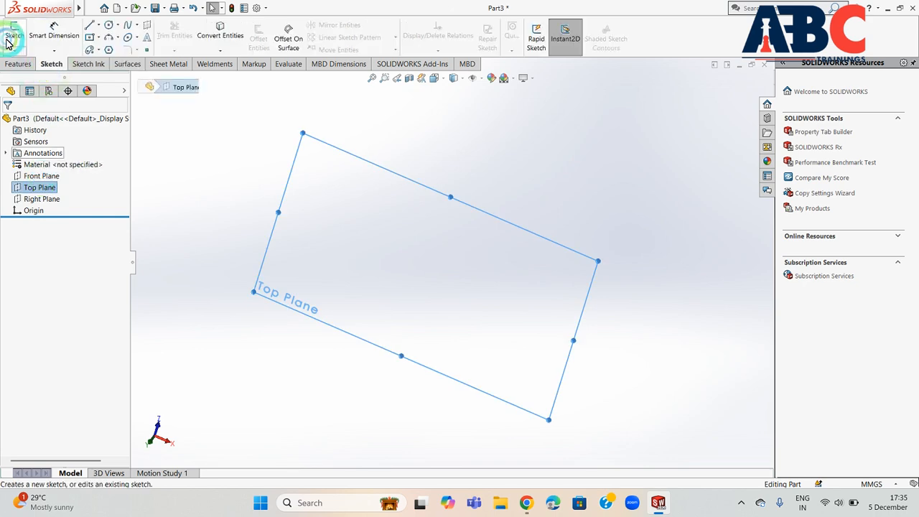
left_click(13, 33)
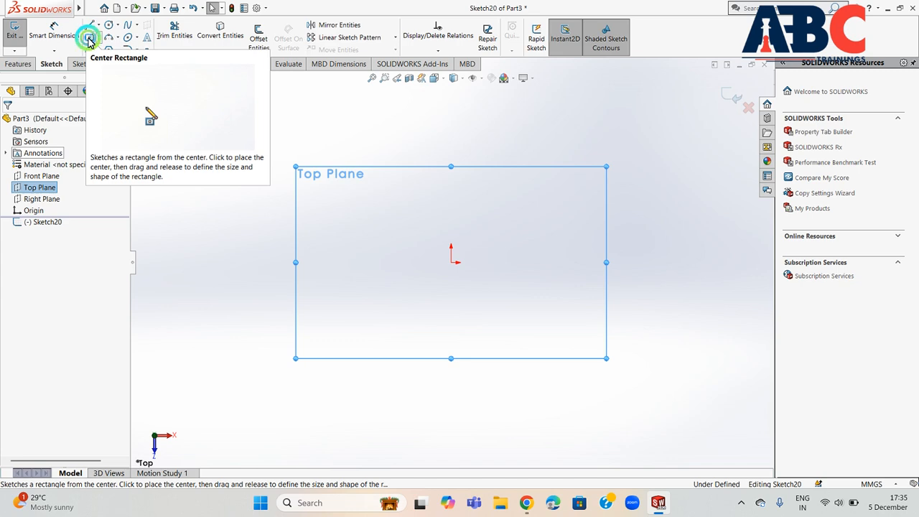
left_click(89, 41)
mouse_move(452, 262)
left_mouse_down()
mouse_move(285, 318)
mouse_move(279, 366)
left_mouse_up()
left_click(16, 66)
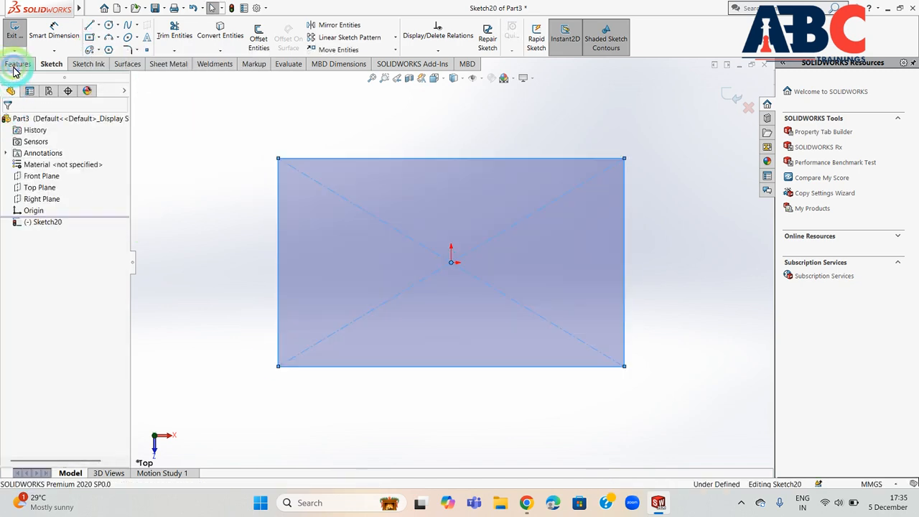
left_click(14, 32)
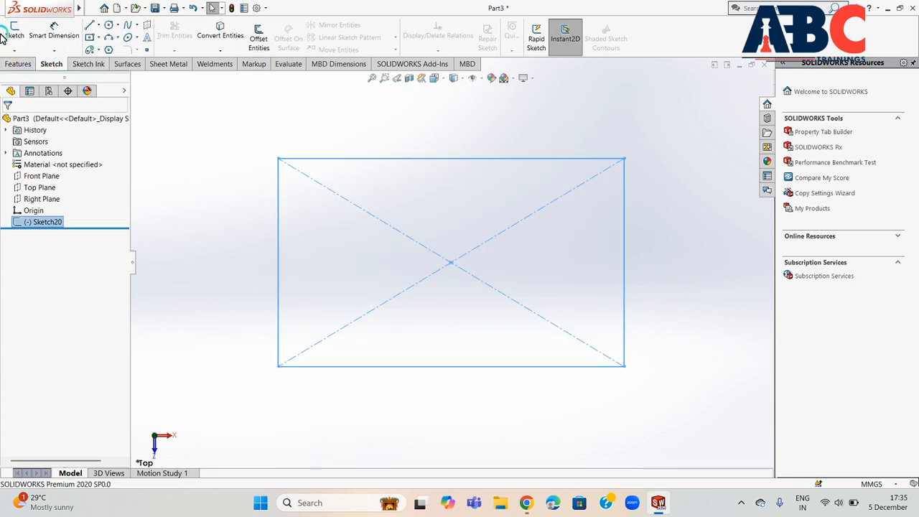
Extrude the rectangle sketch as a surface with a Mid Plane end condition and 60 mm depth
left_click(123, 64)
left_click(20, 42)
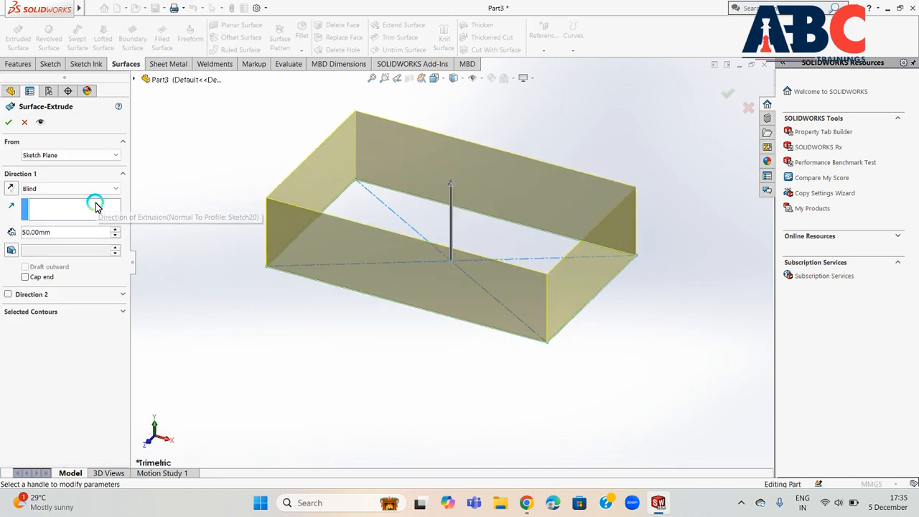
left_click(101, 189)
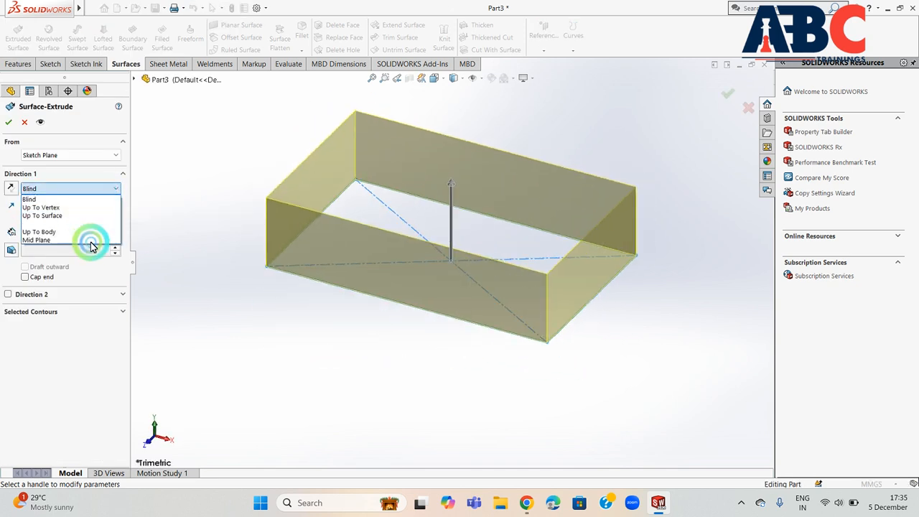
left_click(94, 241)
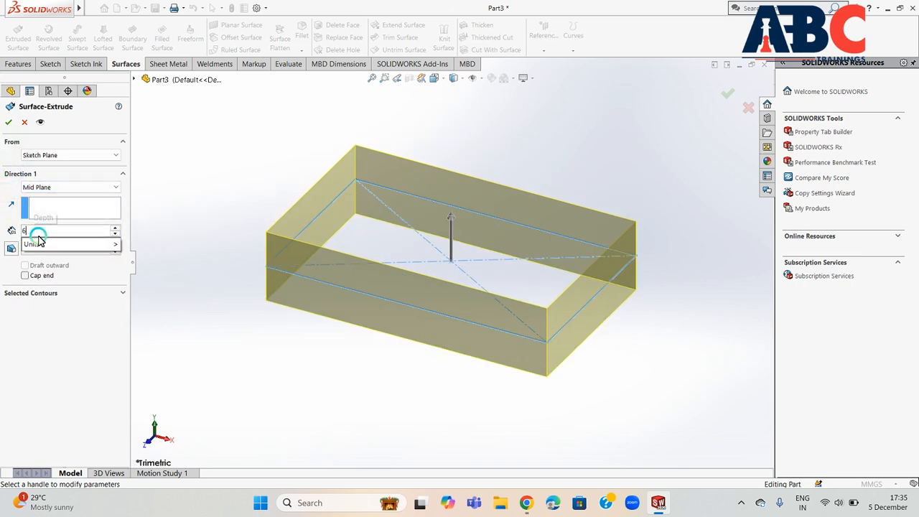
scroll(39, 240, "up", 1)
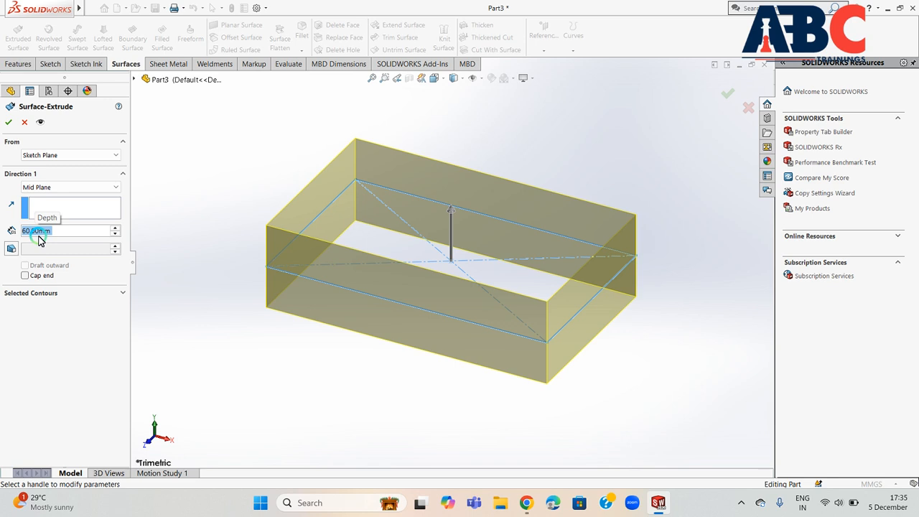
left_click(9, 122)
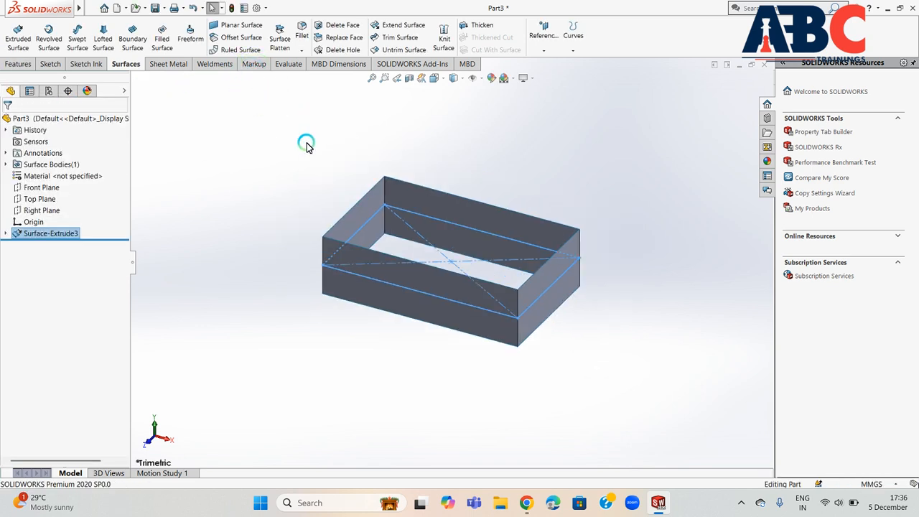
middle_click_drag(305, 146, 350, 164)
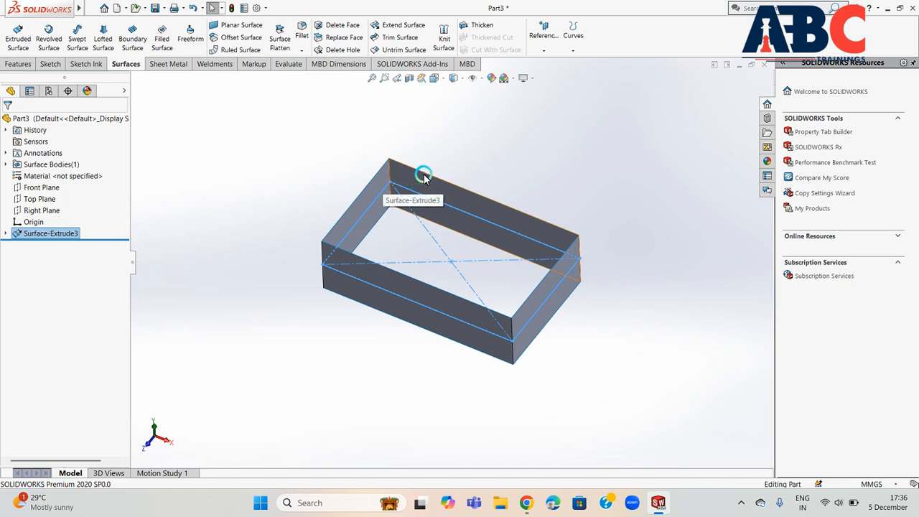
scroll(443, 166, "down", 4)
scroll(442, 165, "up", 3)
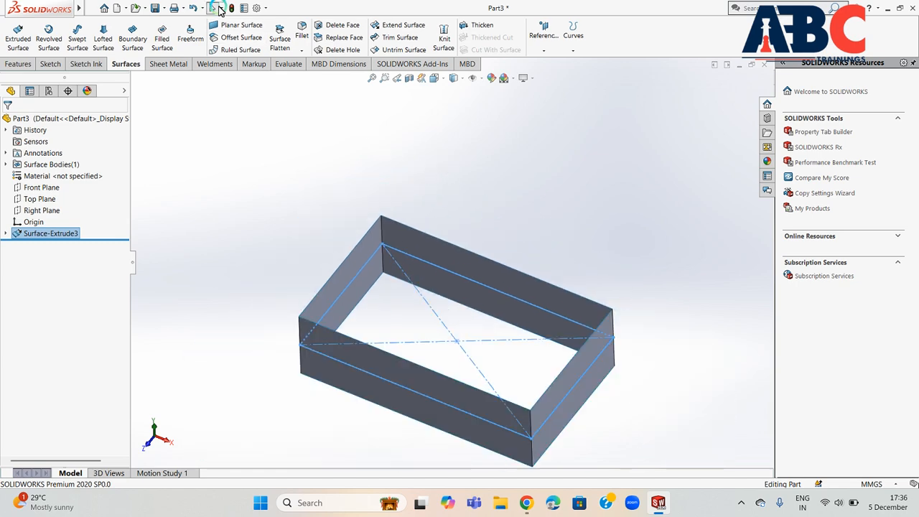
Create a planar surface bounded by the four top edges of the extruded rectangular surface
left_click(257, 31)
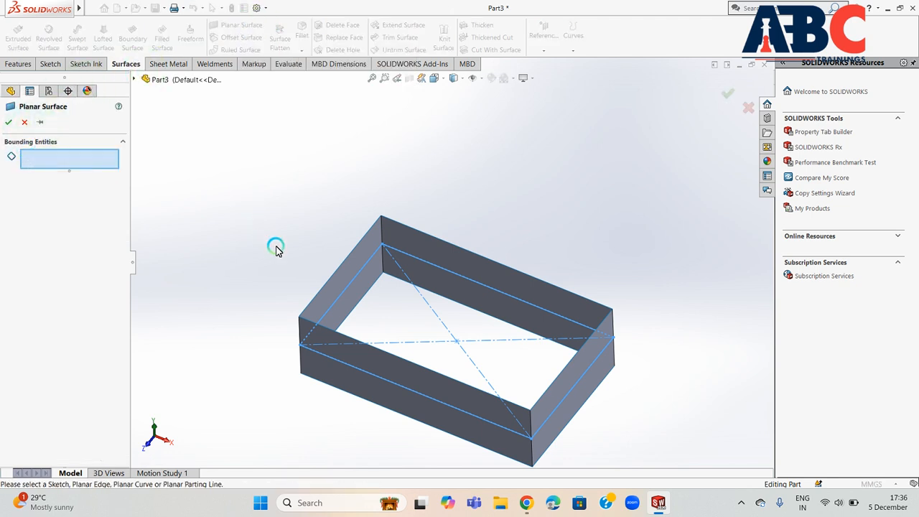
left_click(345, 260)
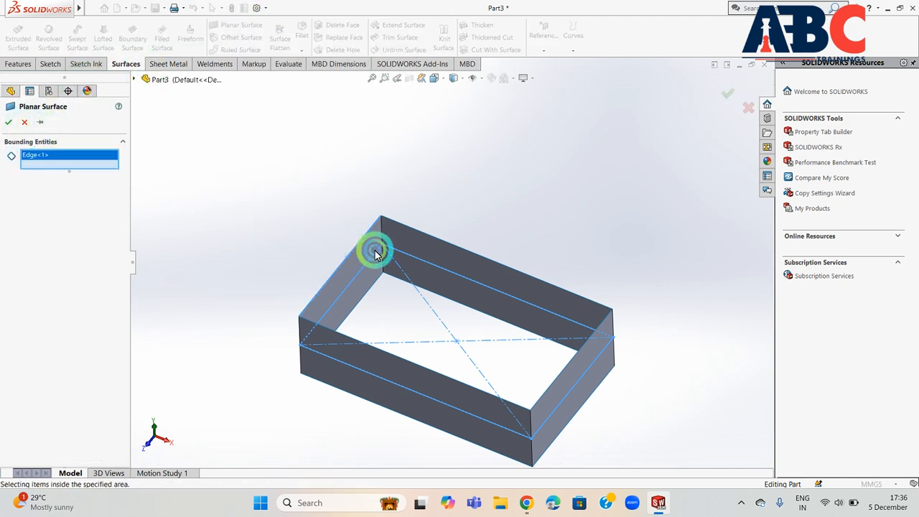
left_click(425, 237)
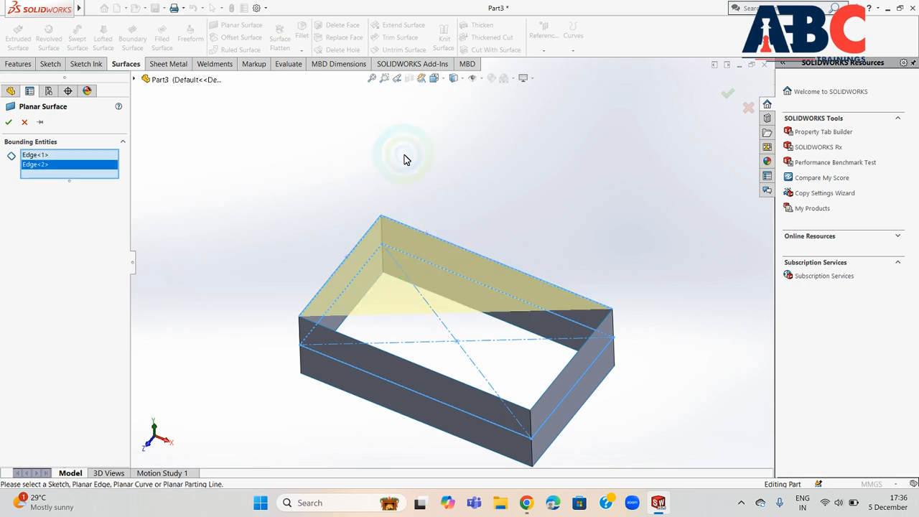
middle_click_drag(404, 158, 381, 250)
left_click(110, 8)
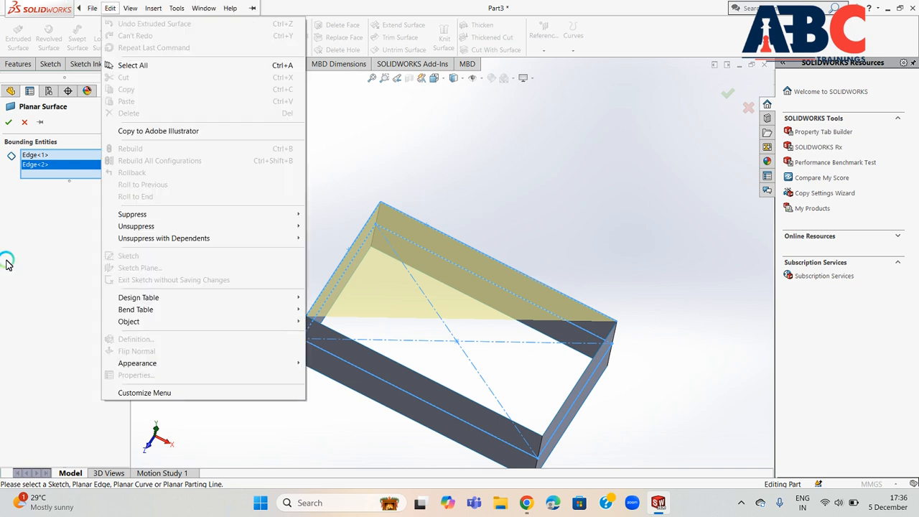
left_click(374, 422)
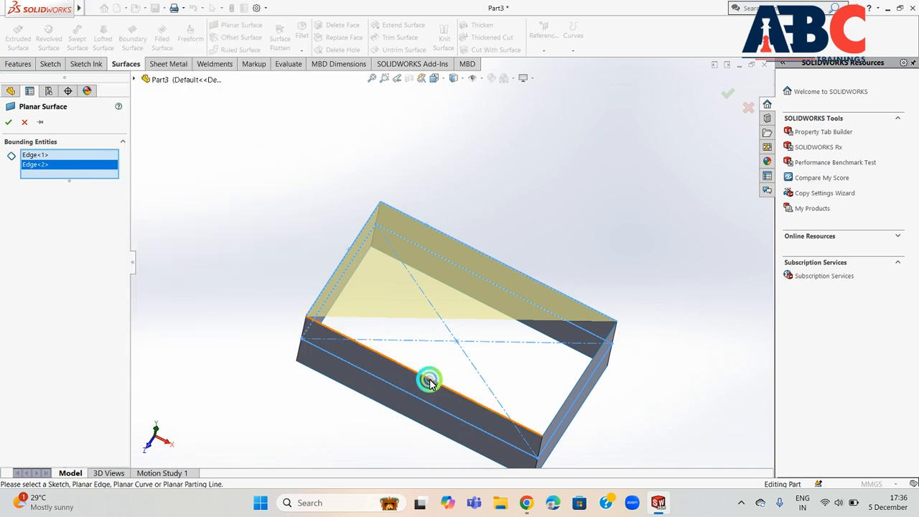
left_click(430, 383)
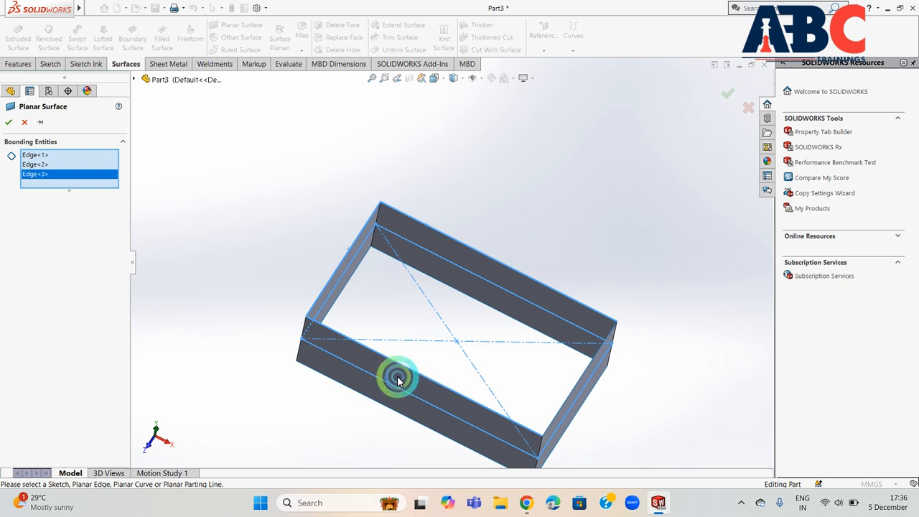
left_click(568, 398)
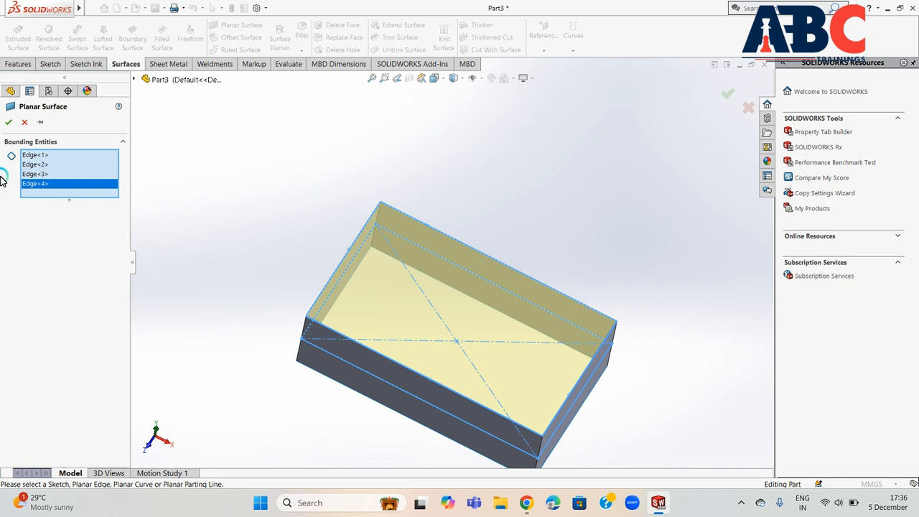
left_click(11, 126)
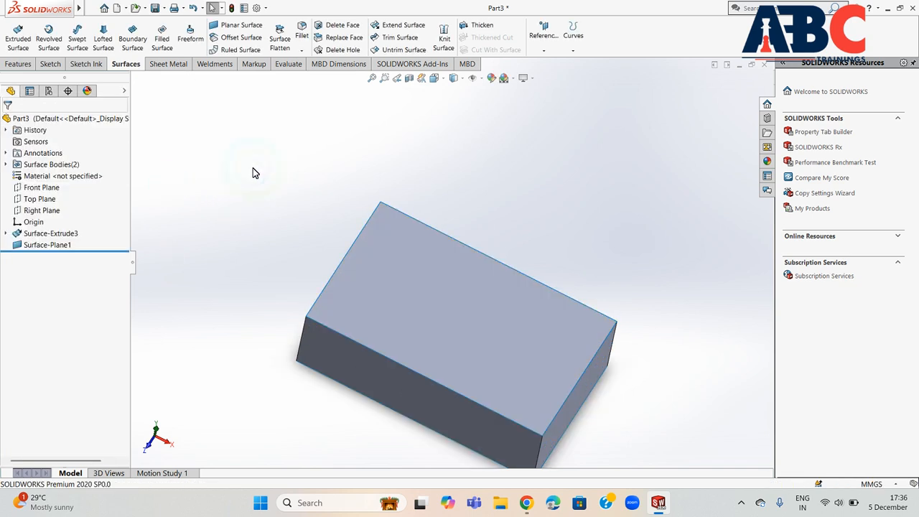
Set up a 10 mm offset surface from the box's four side faces, seen from its open side
middle_click_drag(238, 199, 272, 185)
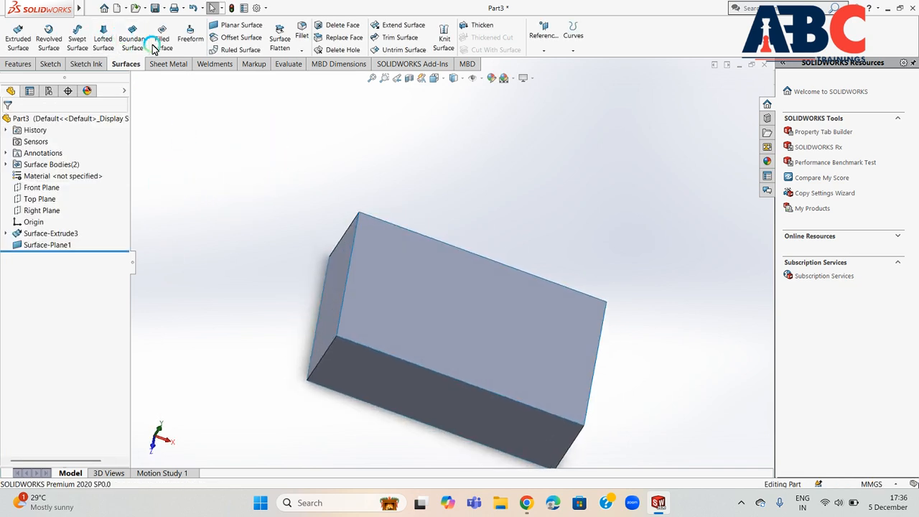
middle_click_drag(285, 183, 301, 55)
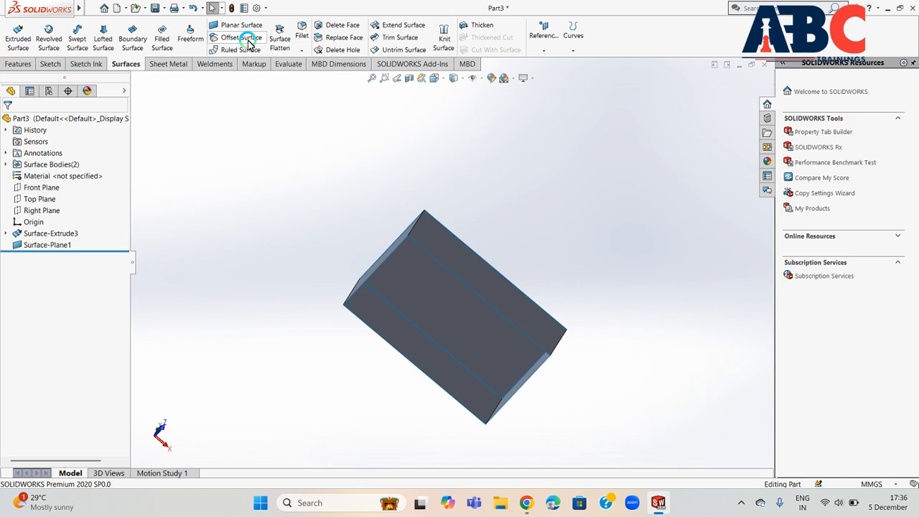
scroll(343, 328, "up", 3)
middle_click_drag(361, 316, 459, 301)
scroll(478, 318, "down", 3)
key("alt+f")
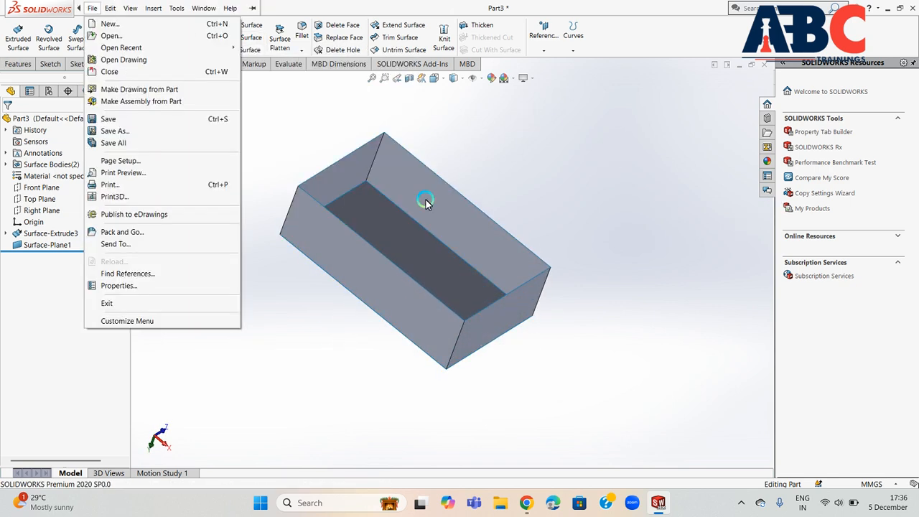
key("Escape")
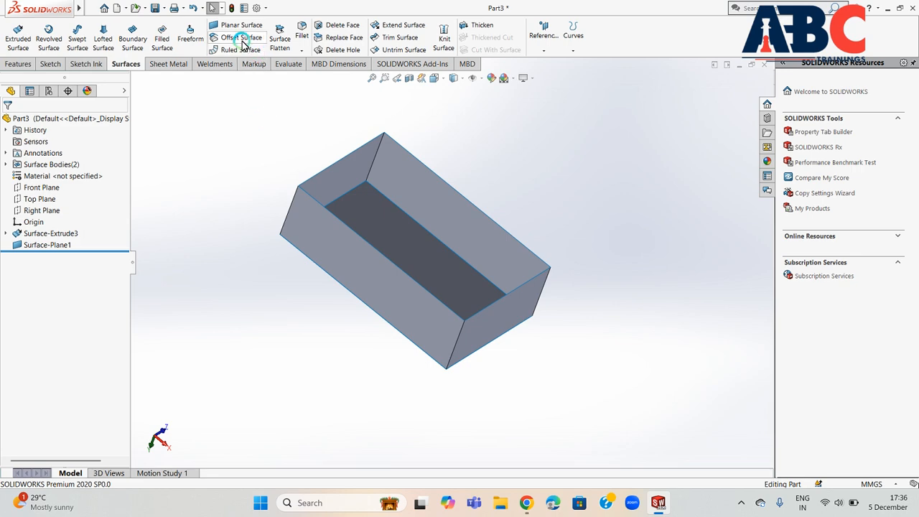
left_click(242, 40)
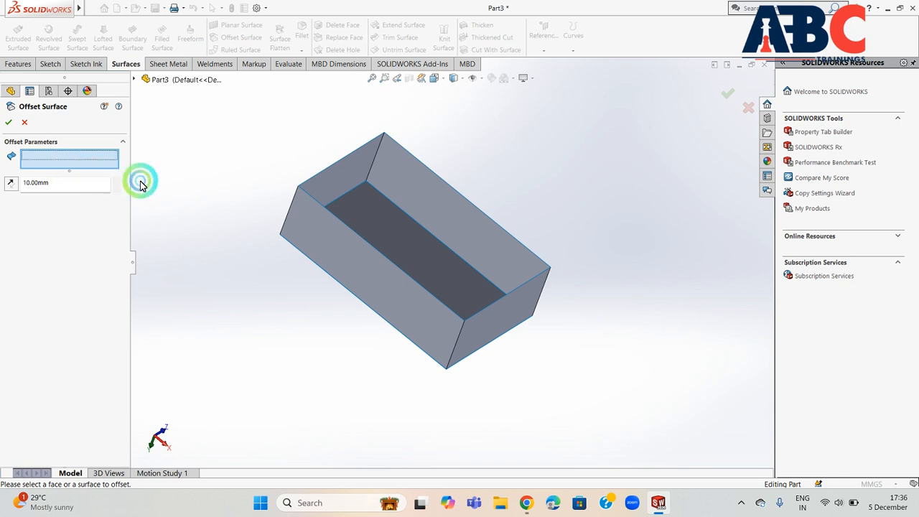
left_click(309, 188)
left_click(421, 193)
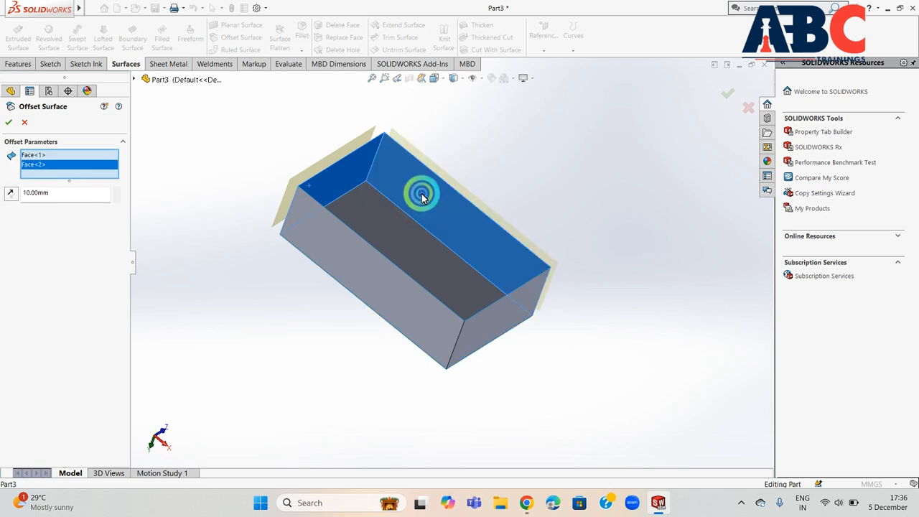
left_click(365, 271)
left_click(496, 323)
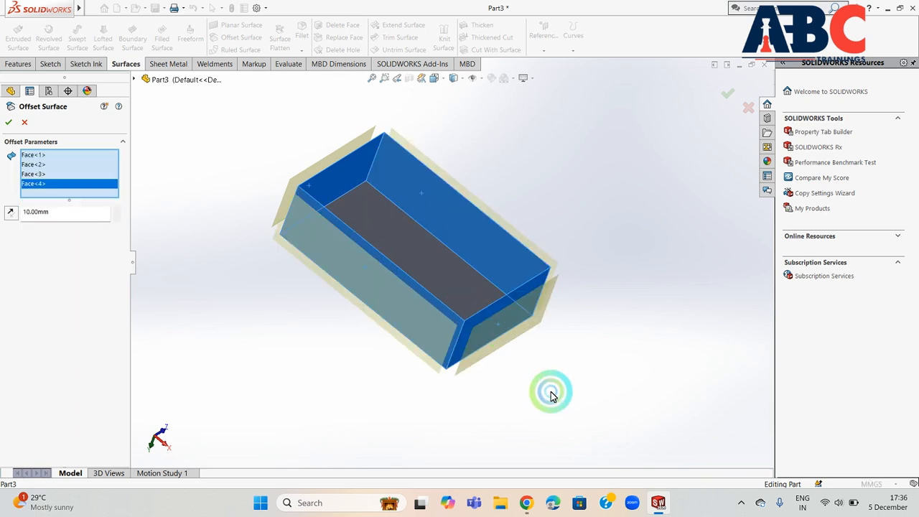
Flip the offset direction to the inside of the box and create the offset surface
middle_click_drag(550, 389, 535, 363)
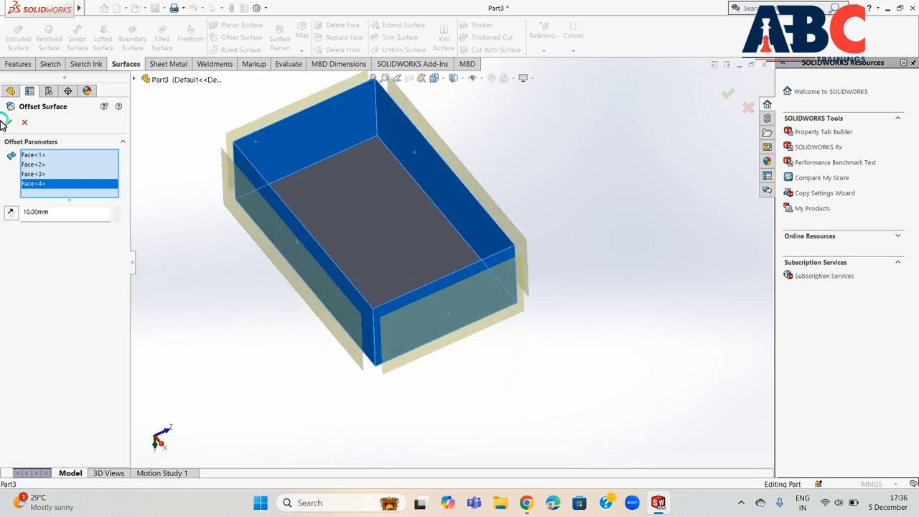
left_click(11, 214)
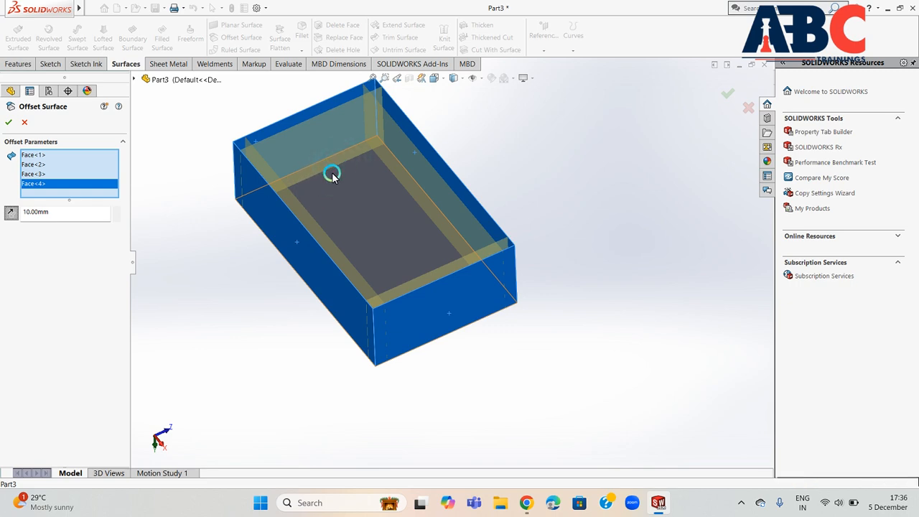
mouse_move(333, 175)
middle_mouse_down()
mouse_move(330, 201)
mouse_move(338, 191)
middle_mouse_up()
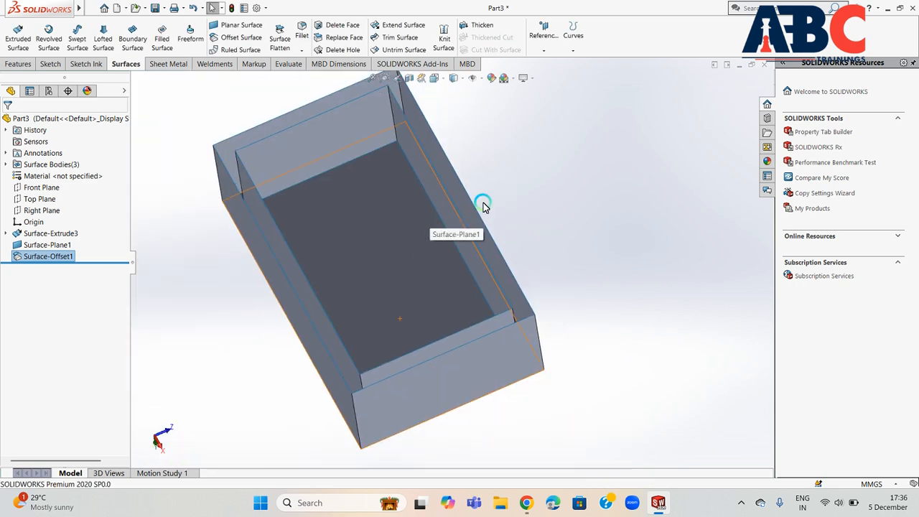
middle_click_drag(494, 177, 545, 182)
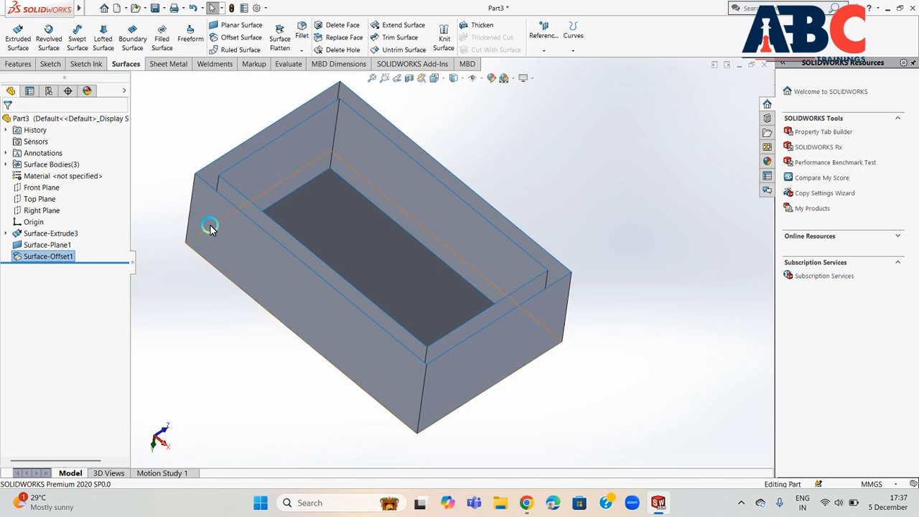
Edit the offset surface feature and set its offset distance to 20 mm
left_click(35, 259)
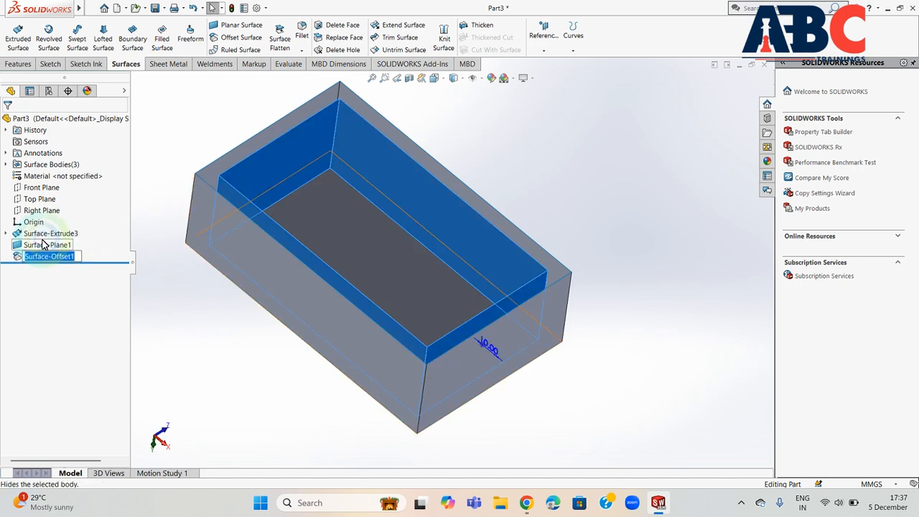
left_click(20, 261)
left_click(18, 257)
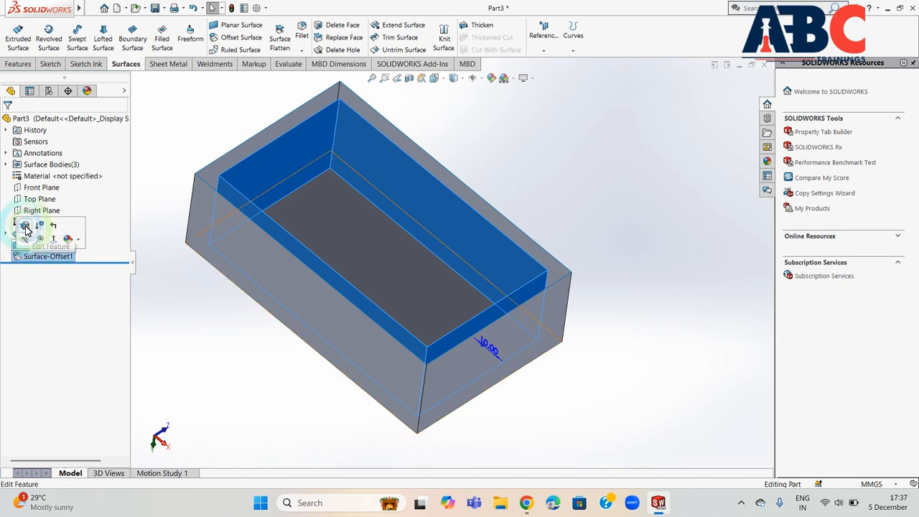
left_click(25, 227)
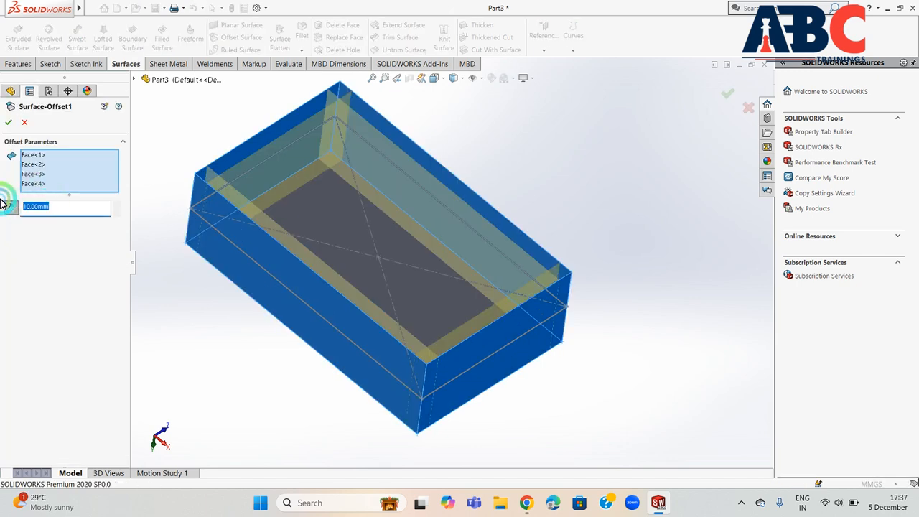
key("Return")
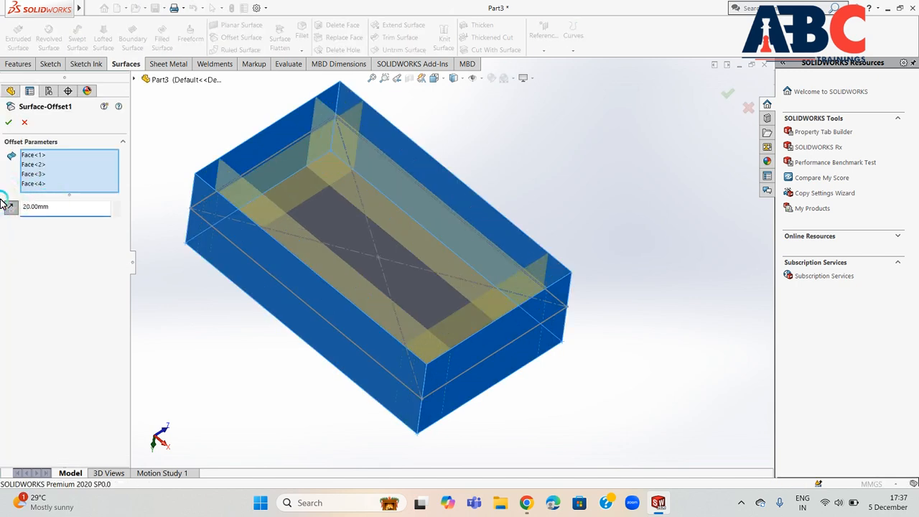
left_click(6, 124)
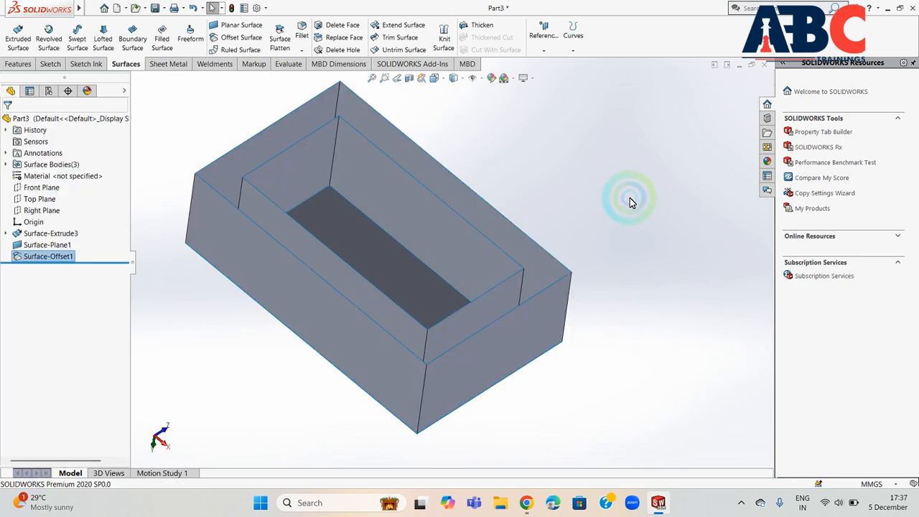
Start a constant size fillet and select one vertical corner edge of the outer box surface
middle_click_drag(625, 199, 603, 244)
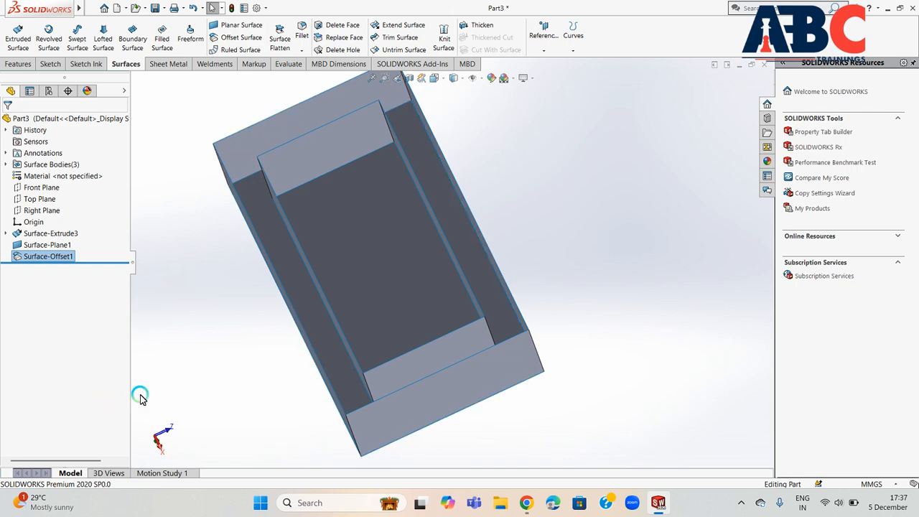
middle_click_drag(207, 342, 220, 263)
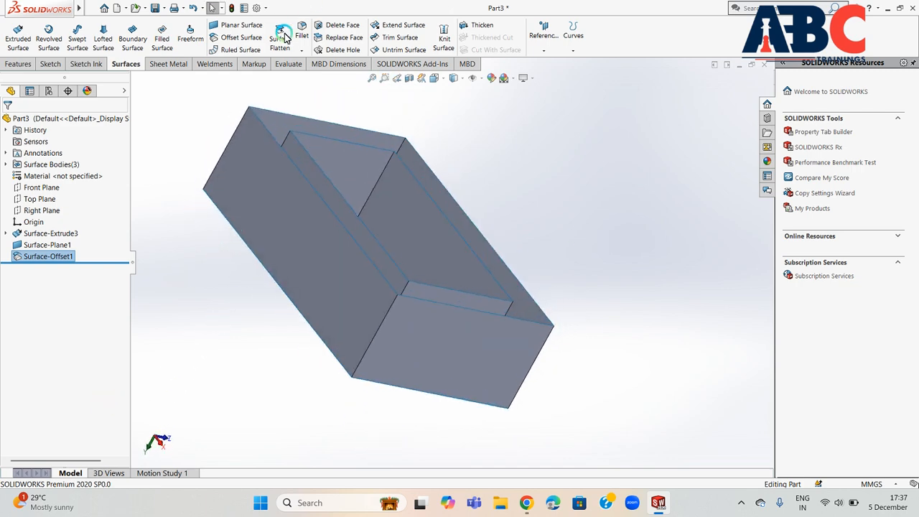
left_click(302, 50)
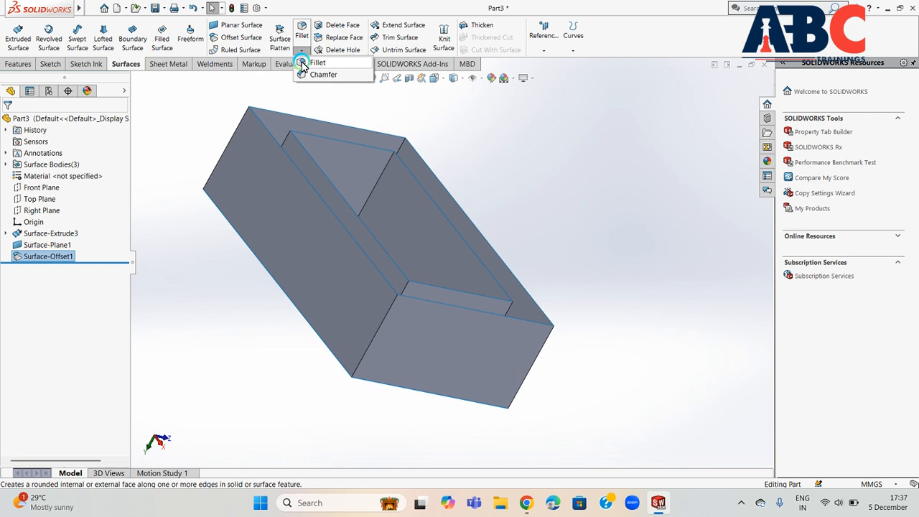
left_click(302, 64)
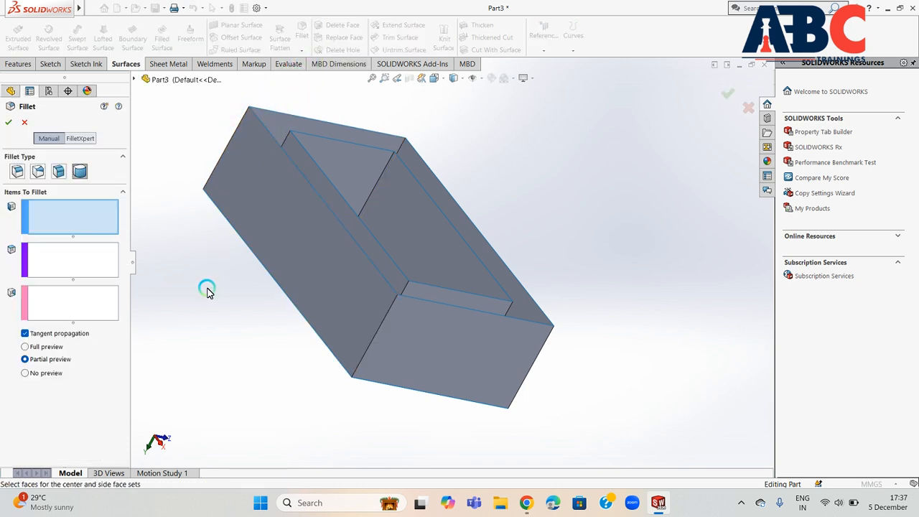
middle_click_drag(207, 291, 236, 342)
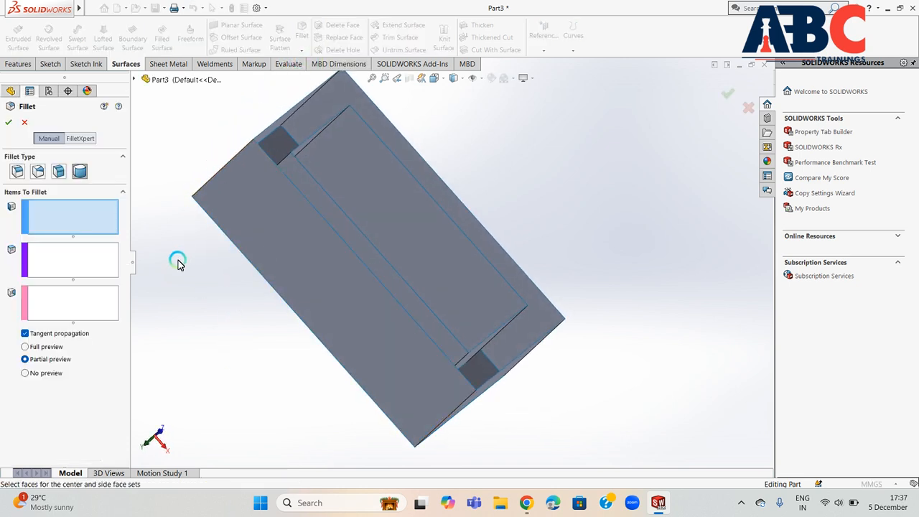
middle_click_drag(178, 260, 208, 289)
scroll(207, 289, "down", 1)
left_click(16, 171)
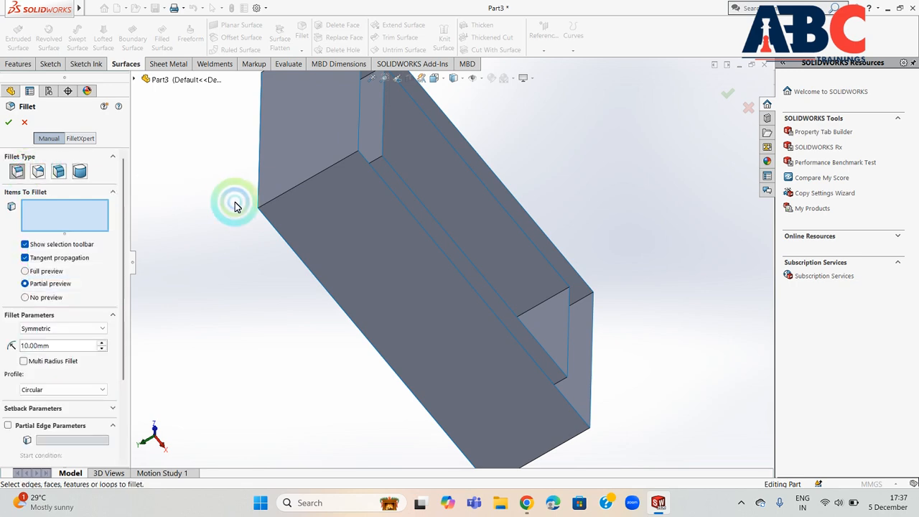
left_click(293, 189)
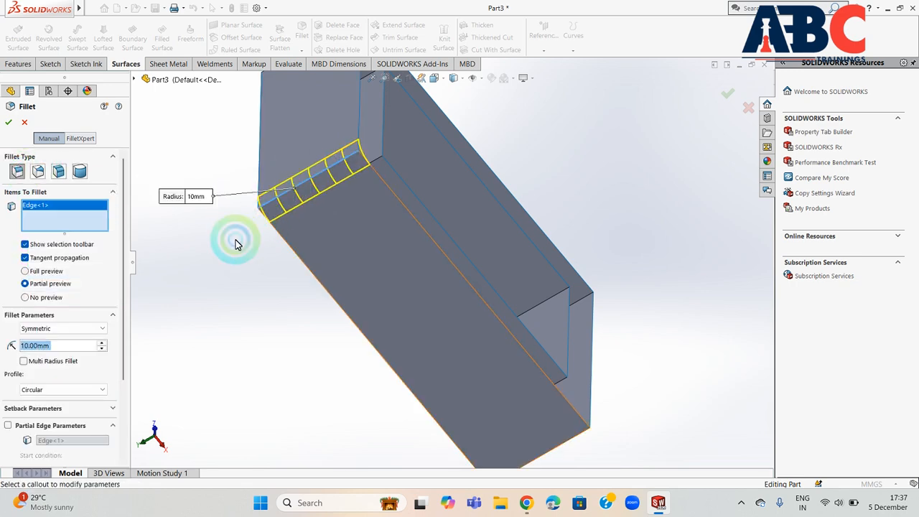
Keep the fillet symmetric, set its radius to 5 mm, and create it on the corner edge
left_click(84, 328)
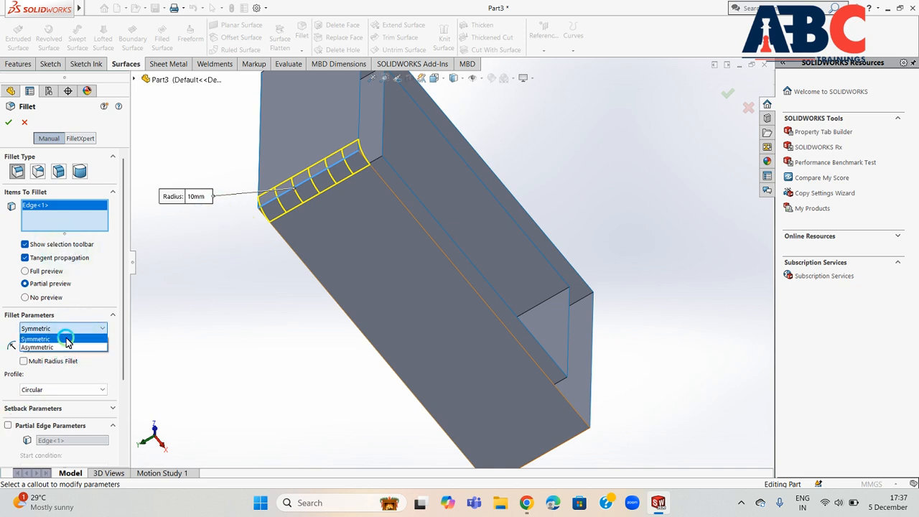
left_click(66, 337)
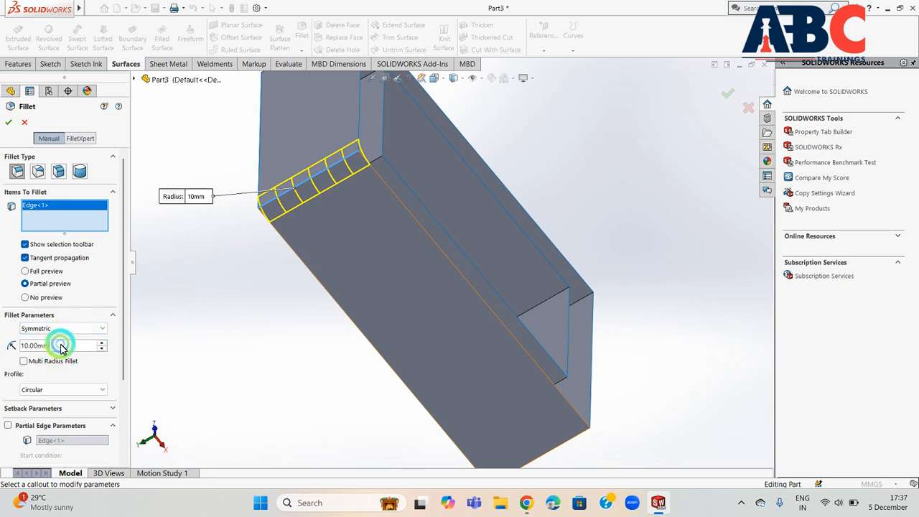
left_click_drag(62, 346, 1, 346)
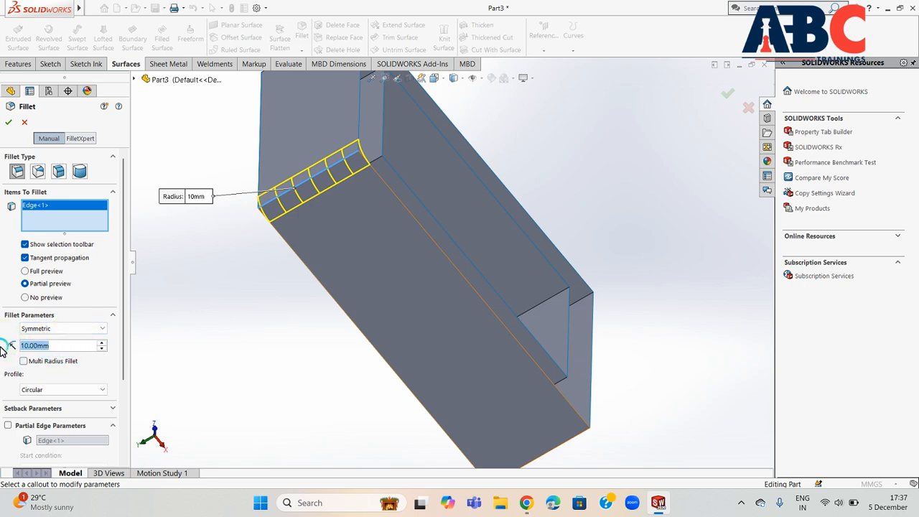
type("5")
key("Return")
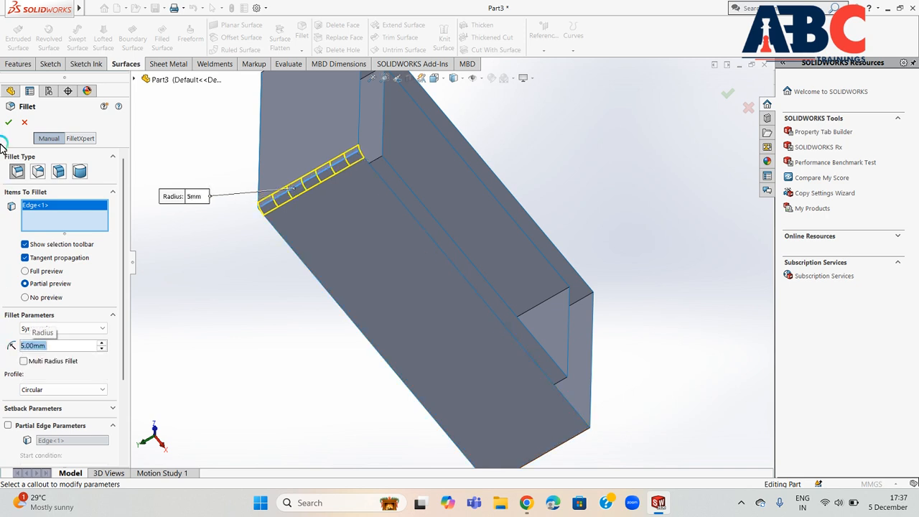
left_click(10, 115)
middle_click_drag(263, 308, 241, 253)
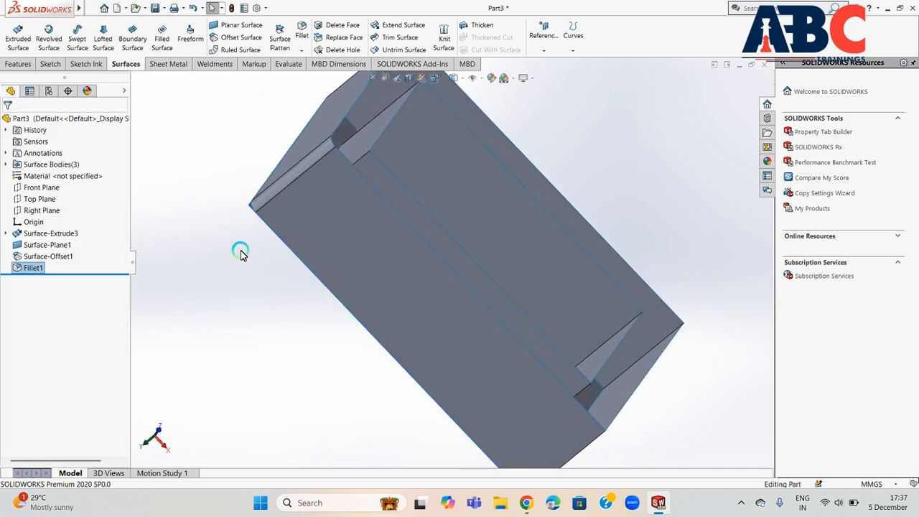
Try to create a face fillet with the long side face and the adjacent end face both in the first face set
left_click(303, 33)
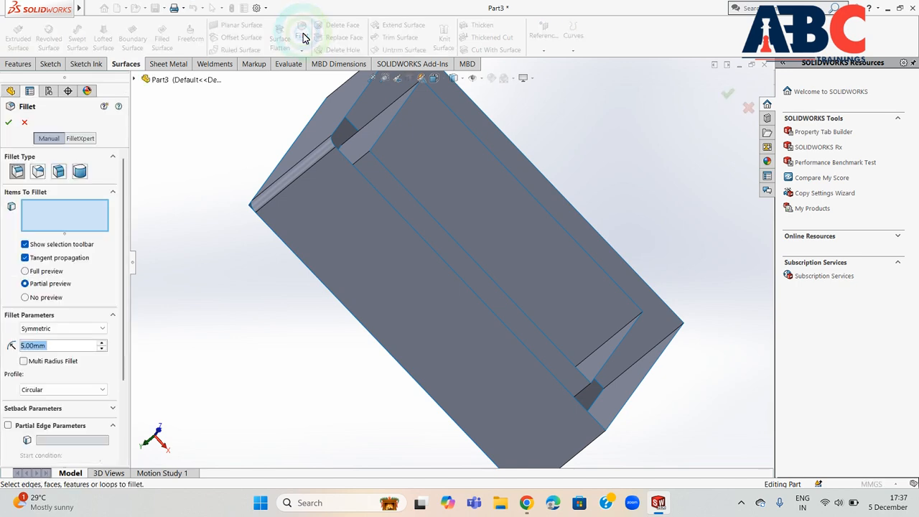
left_click(60, 170)
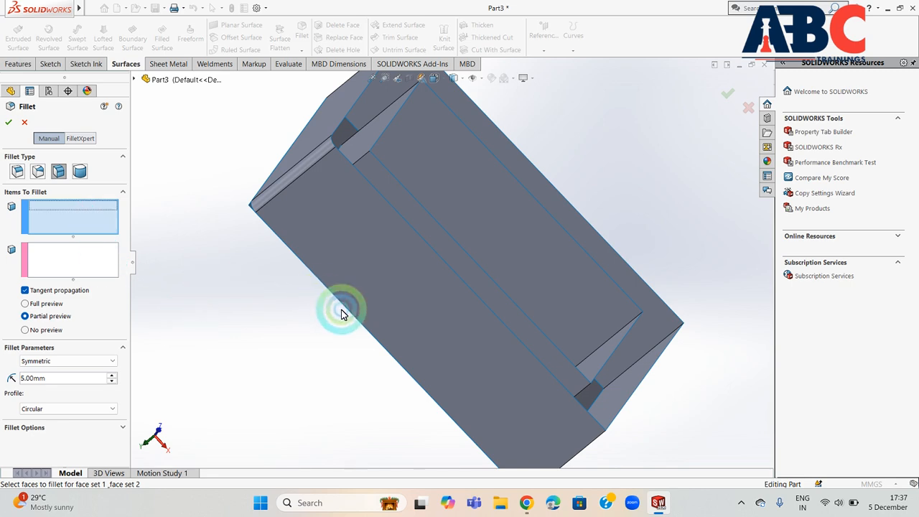
left_click(352, 332)
middle_click_drag(352, 332, 361, 390)
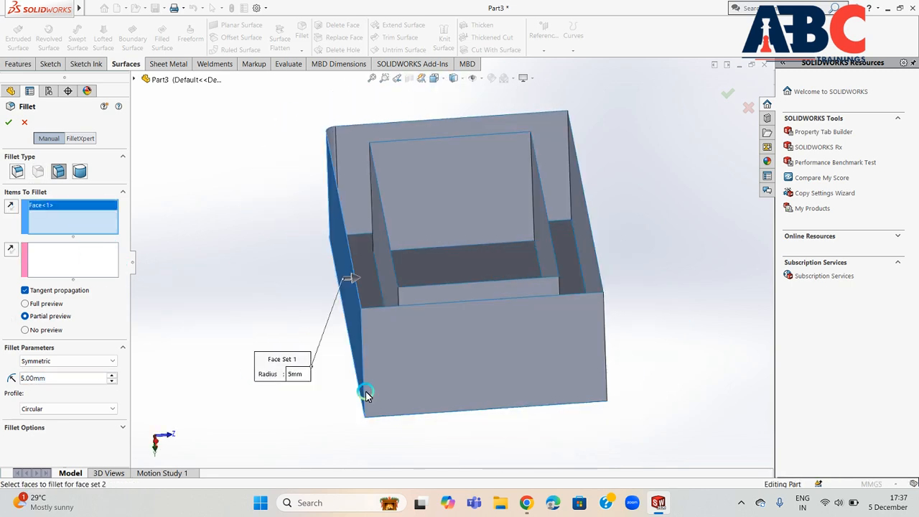
left_click(505, 392)
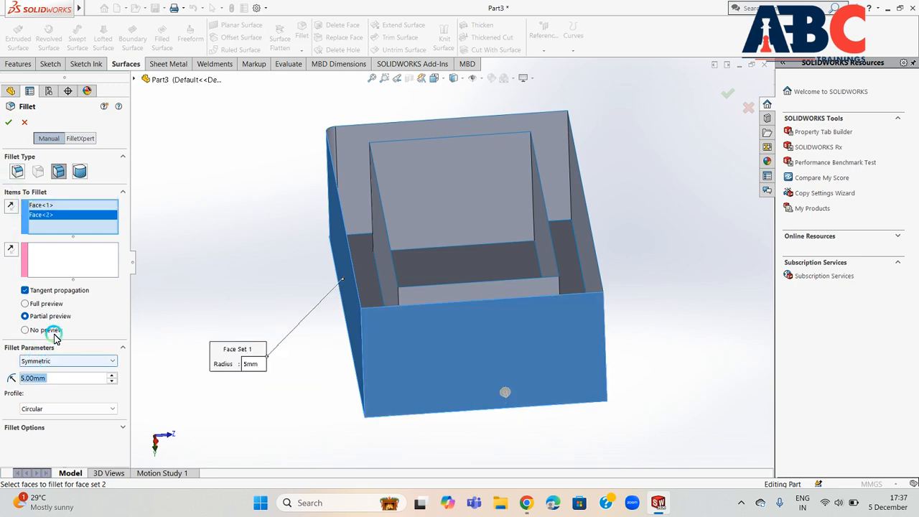
left_click(11, 123)
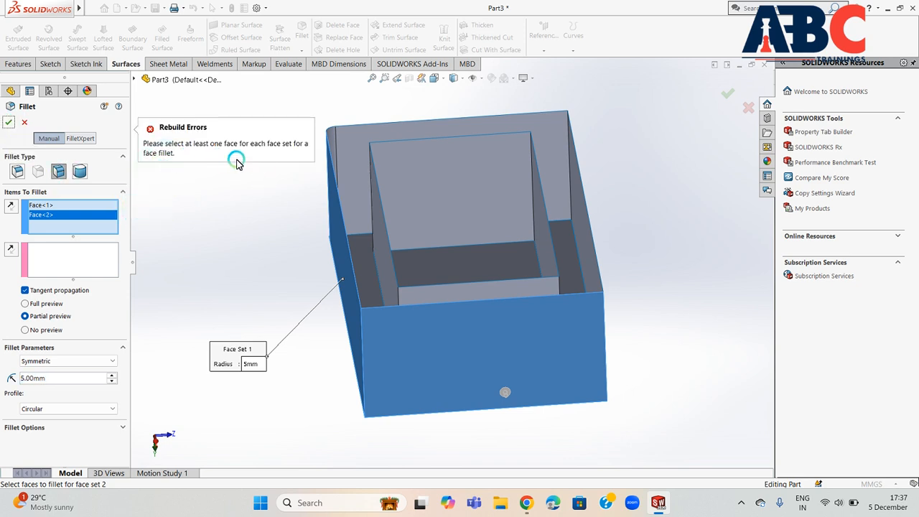
Remove the end face from the first face set and select it as the second face set
right_click(37, 217)
left_click(43, 233)
left_click(484, 388)
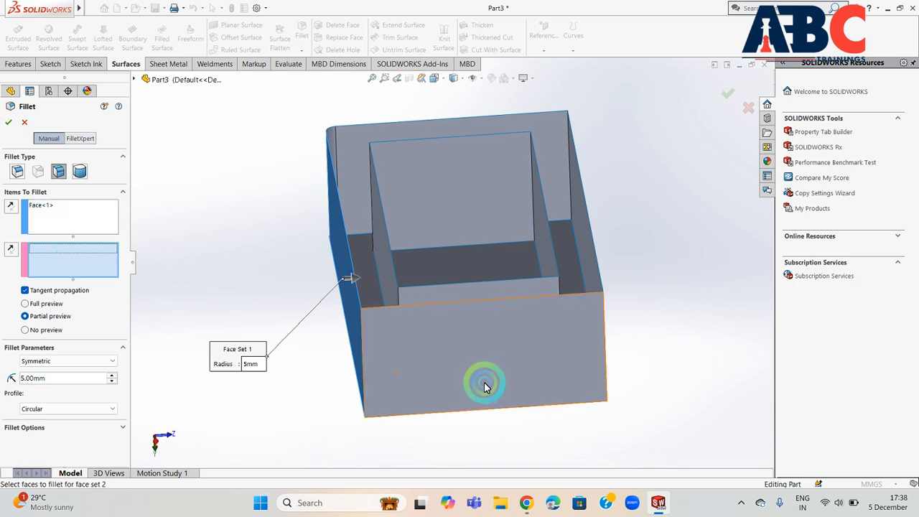
scroll(359, 382, "down", 5)
scroll(353, 368, "up", 3)
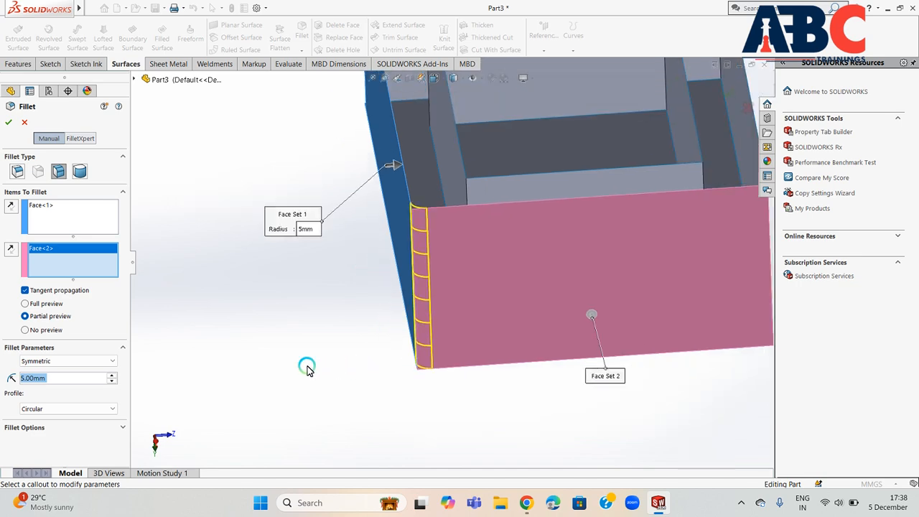
middle_click_drag(275, 355, 309, 320)
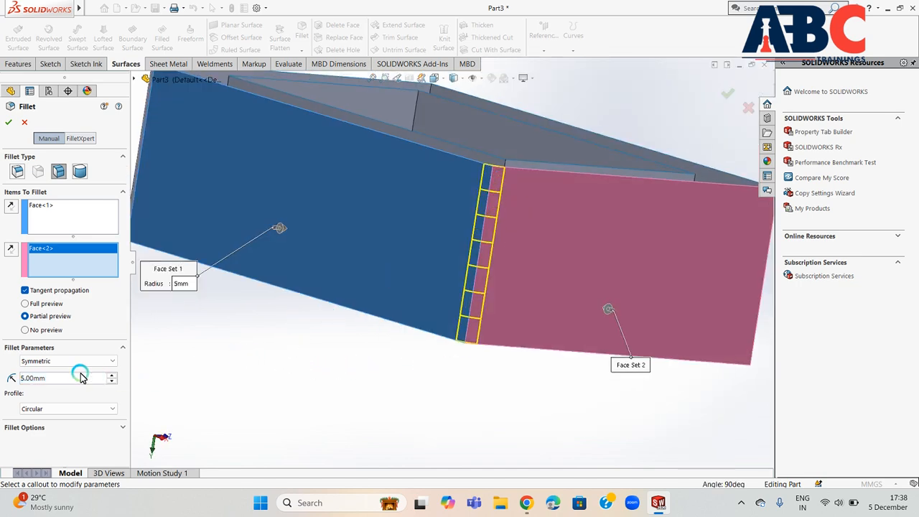
Set the face fillet's radius to 15 mm and create it between the side and end faces
left_click_drag(66, 383, 2, 368)
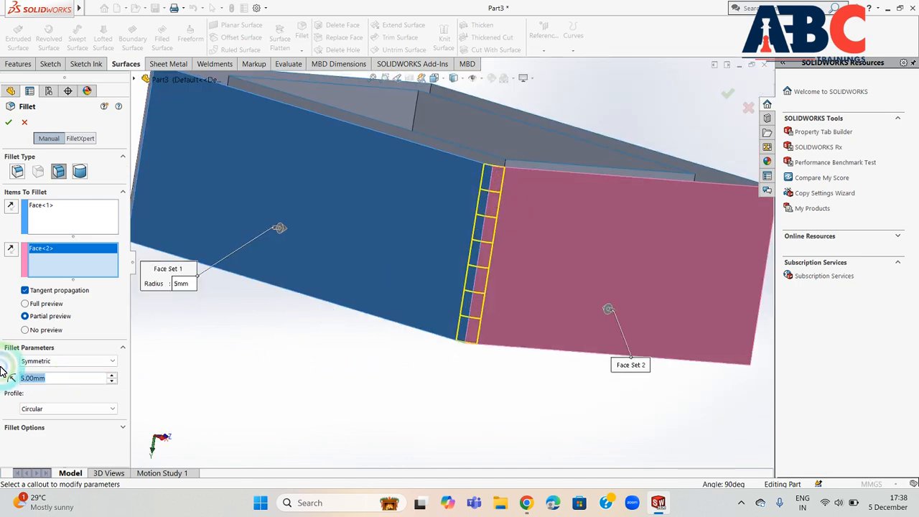
type("15")
key("Return")
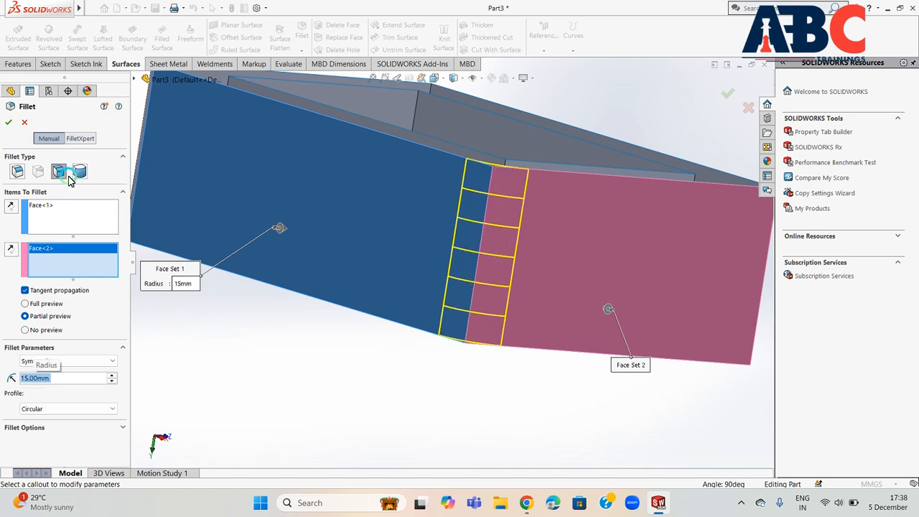
left_click(12, 124)
scroll(480, 390, "up", 3)
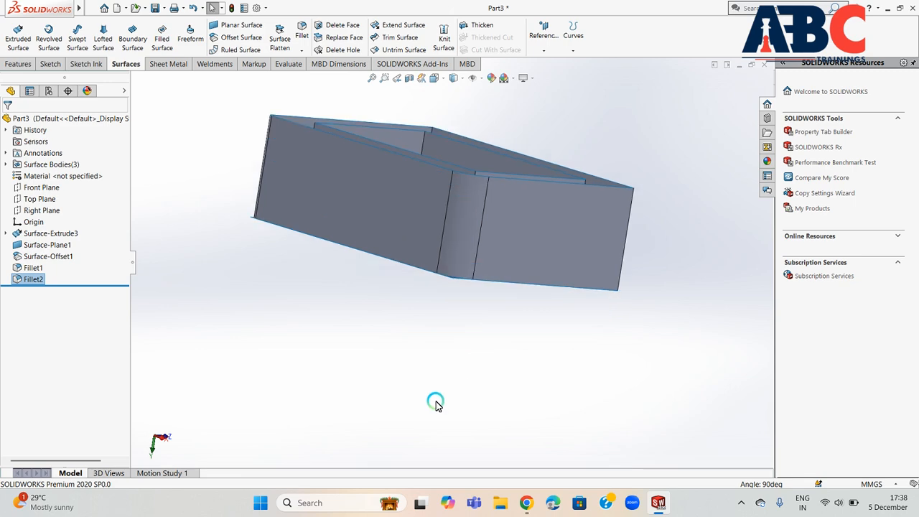
Undo the face fillet and the constant size fillet on the box
middle_click_drag(435, 404, 442, 439)
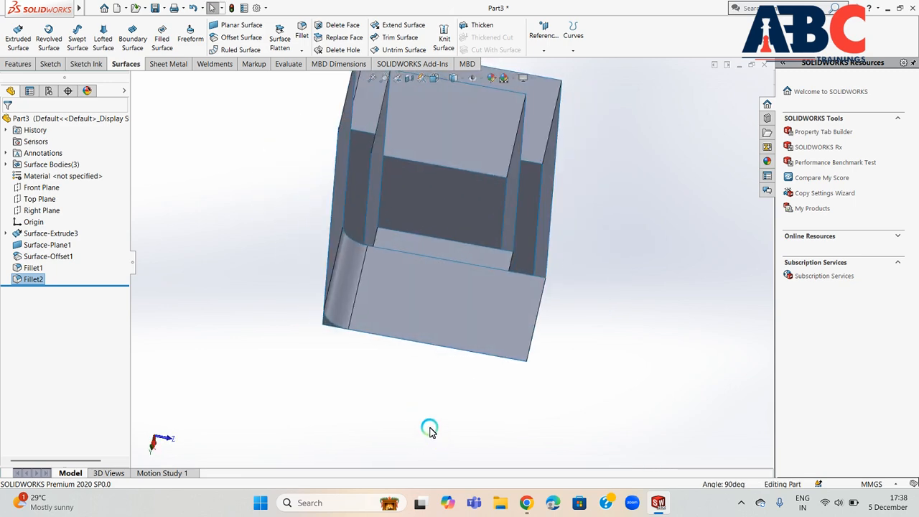
key("ctrl+z")
key("ctrl+z")
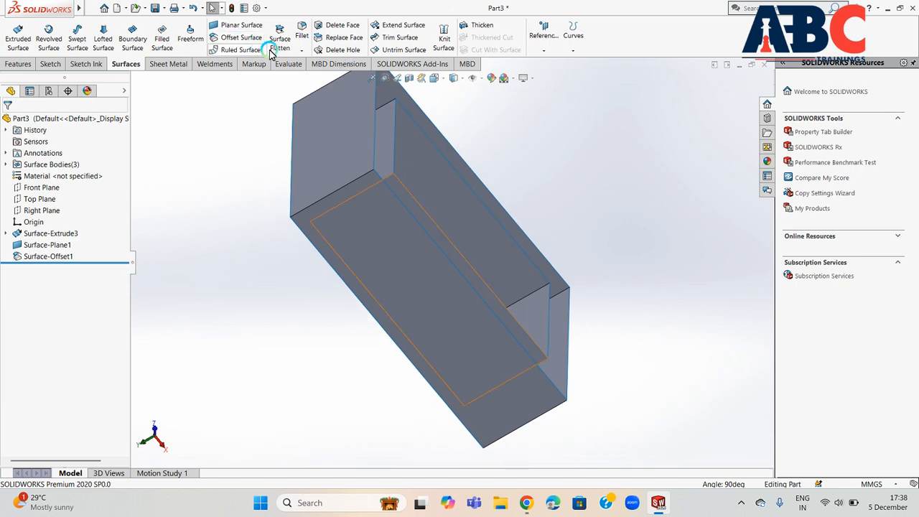
Set up a full round fillet with a long side face as side set 1 and the adjoining end face as the center set
left_click(300, 33)
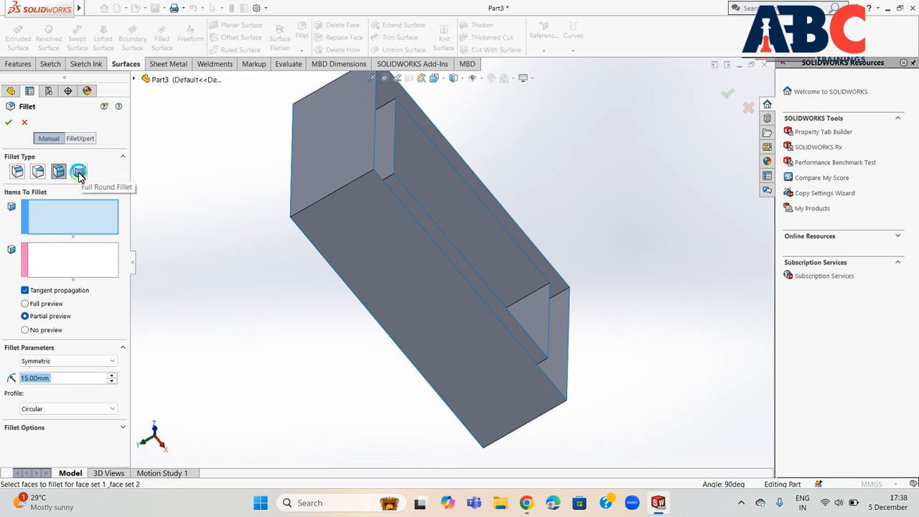
left_click(78, 172)
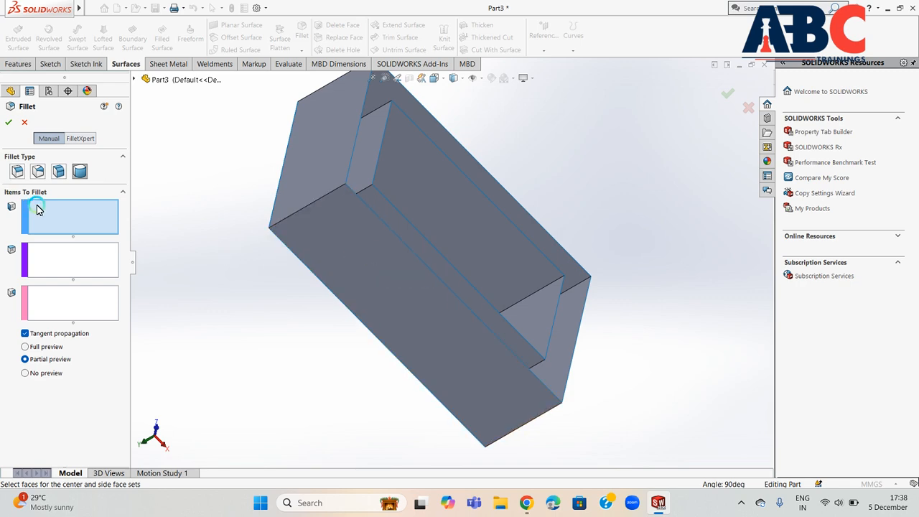
left_click(361, 262)
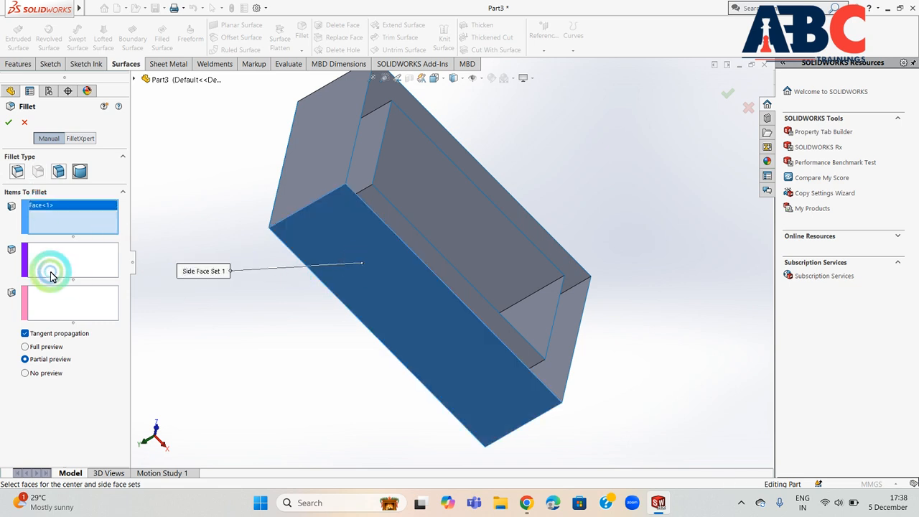
left_click(41, 271)
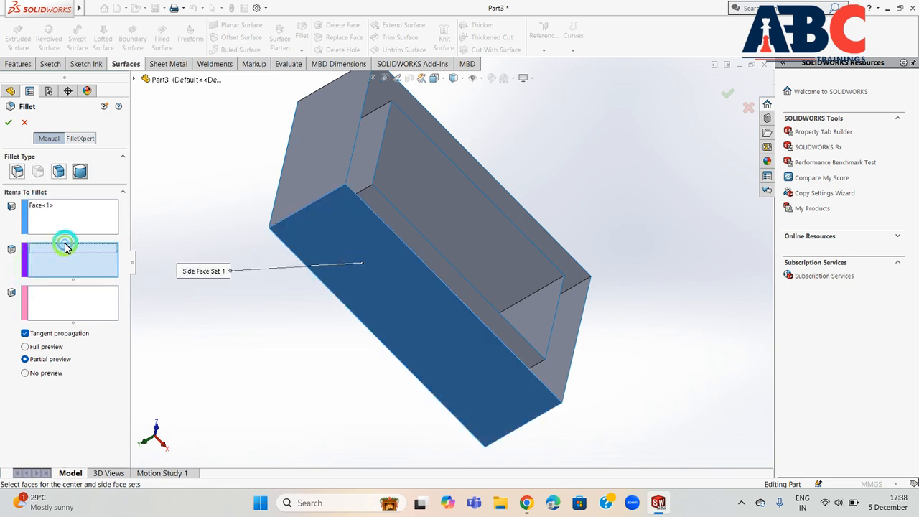
left_click(305, 152)
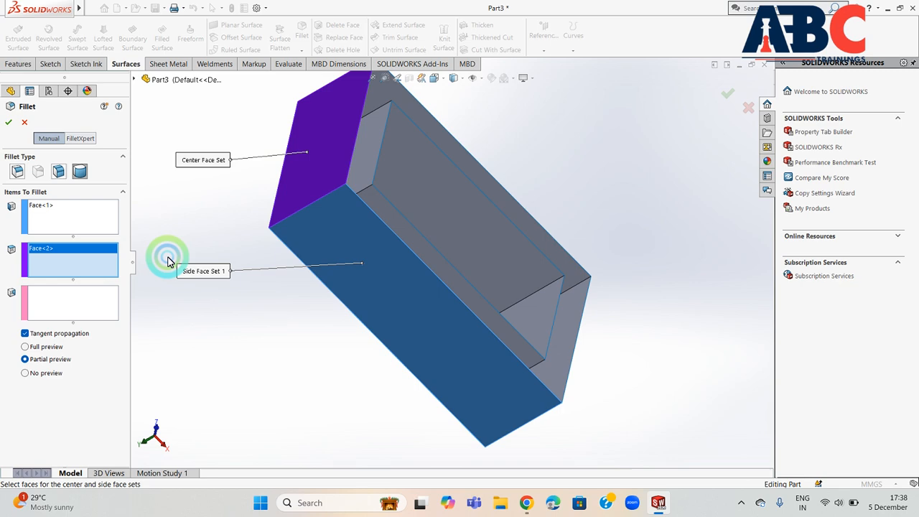
Create the full round fillet with the opposite long side face as side set 2, and undo it
left_click(64, 294)
middle_click_drag(653, 144, 546, 208)
left_click(480, 168)
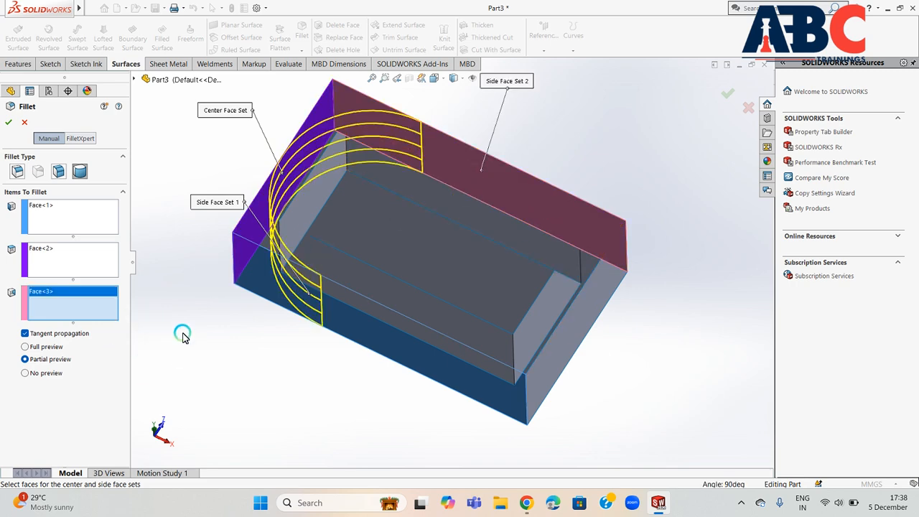
middle_click_drag(164, 366, 240, 254)
left_click(13, 125)
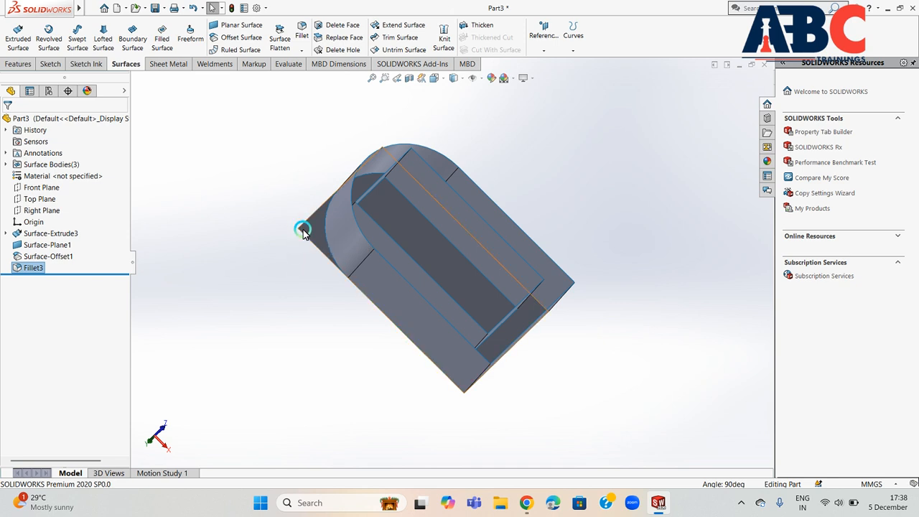
key("ctrl+z")
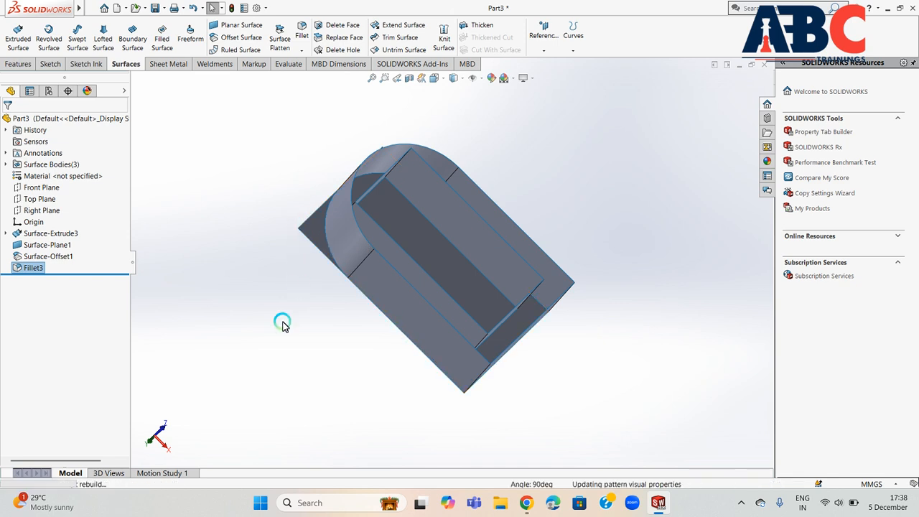
left_click(301, 51)
left_click(318, 76)
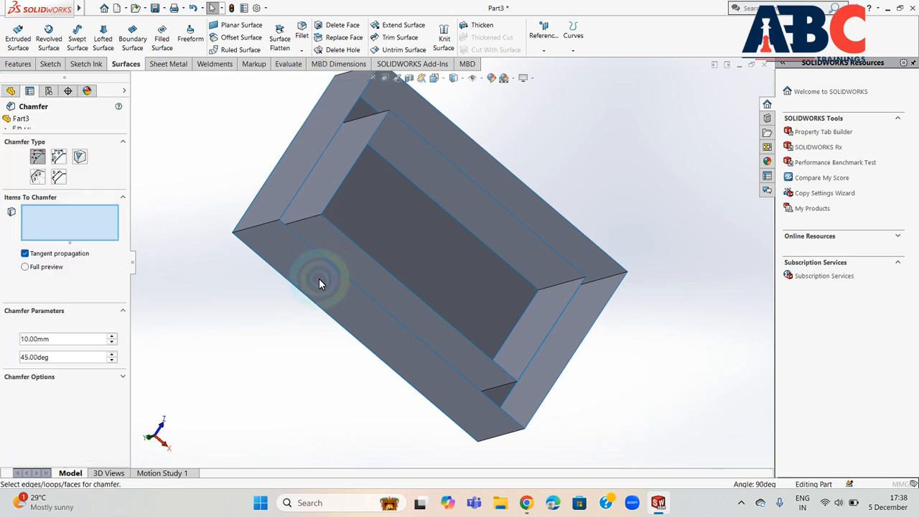
middle_click_drag(203, 270, 185, 196)
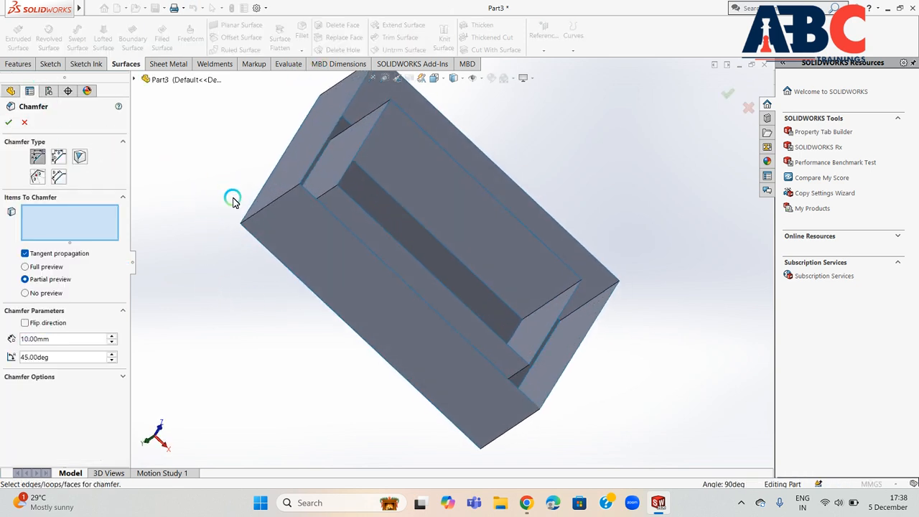
left_click(265, 208)
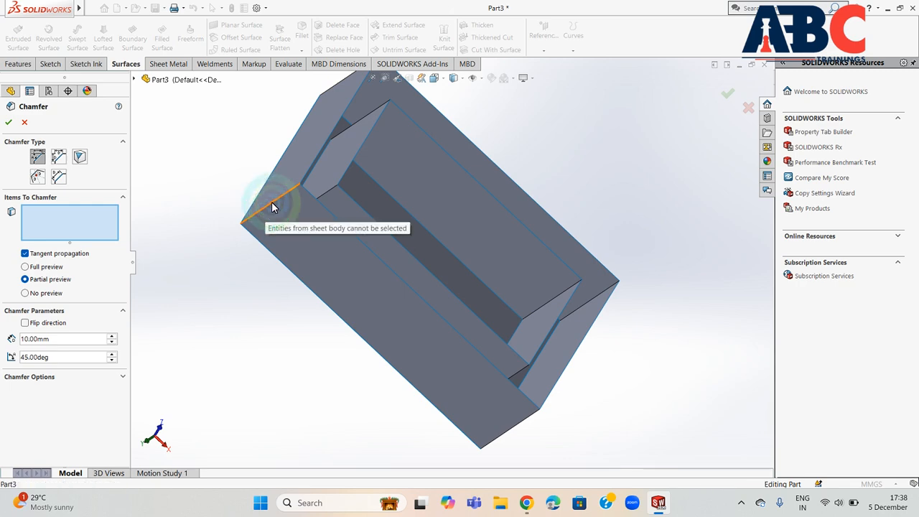
left_click(271, 205)
left_click(89, 218)
left_click(267, 202)
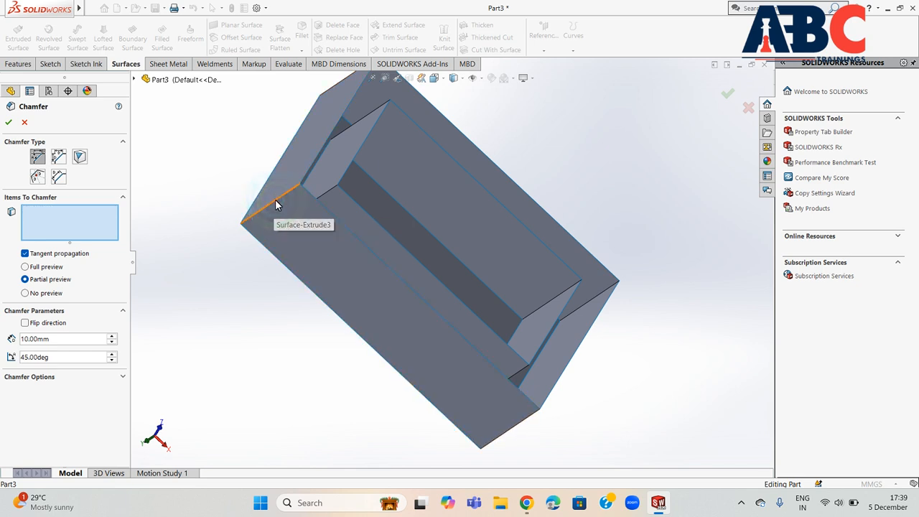
left_click(273, 206)
left_click(20, 124)
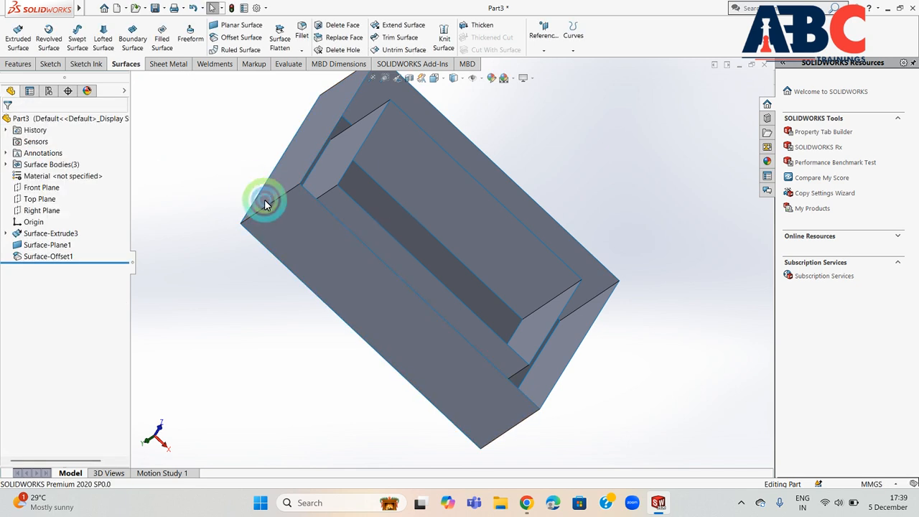
Set up a face face chamfer with the outer box's short end face as face set 1
left_click(269, 203)
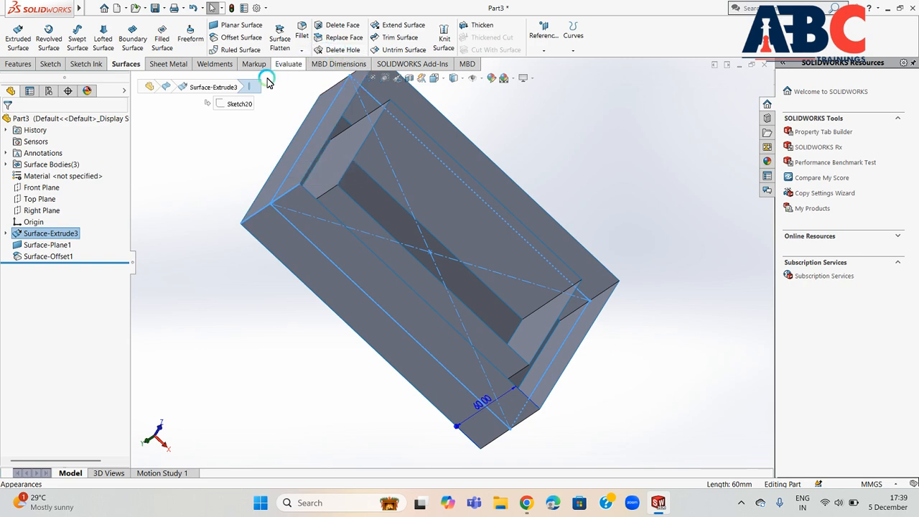
left_click(294, 50)
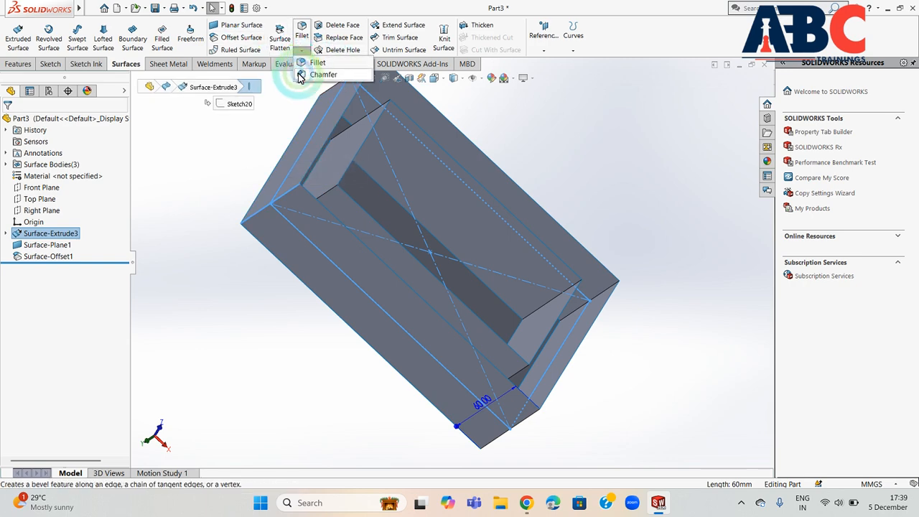
left_click(305, 76)
left_click(238, 210)
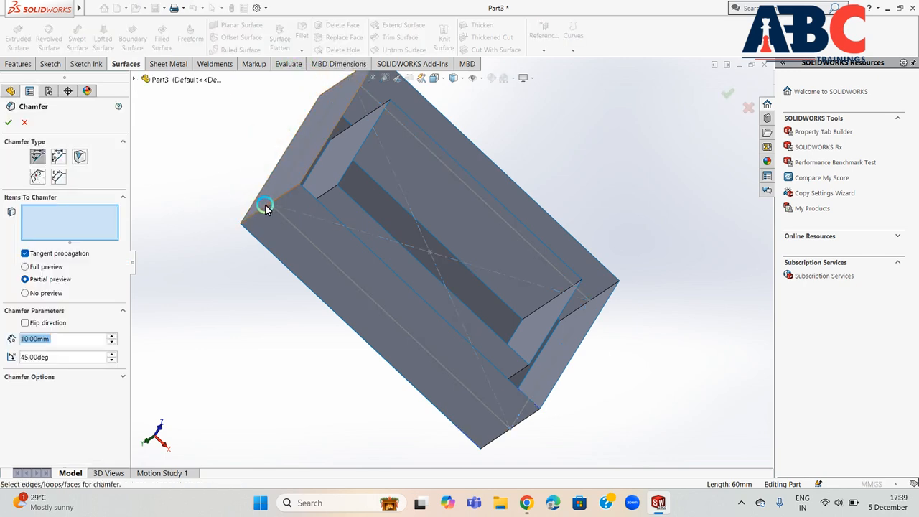
middle_click_drag(289, 330, 401, 272)
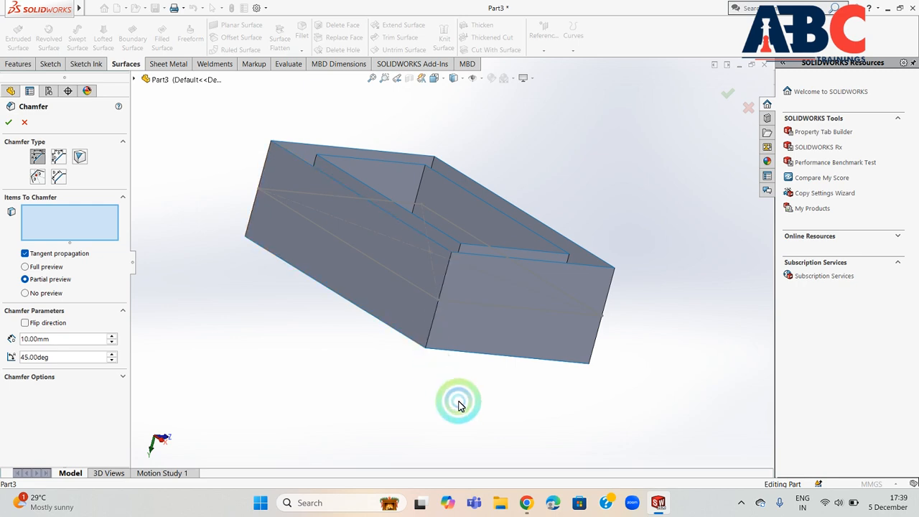
left_click(61, 176)
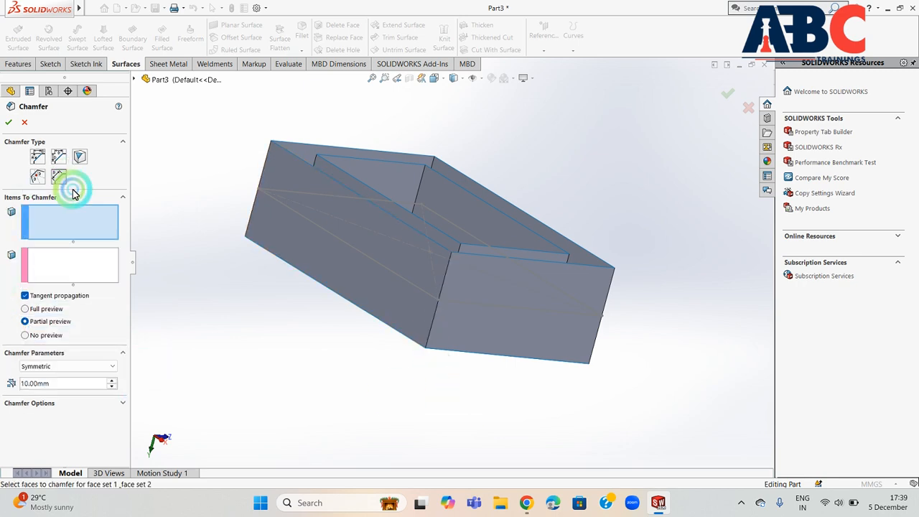
left_click(478, 318)
Assign only the adjoining long side face to face set 2 and create the symmetric 10 mm chamfer
left_click(418, 325)
left_click(399, 317)
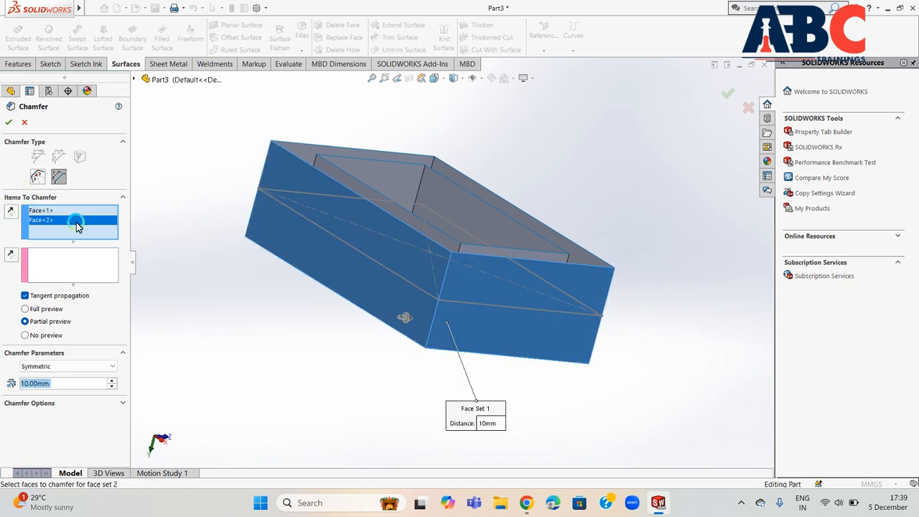
right_click(77, 227)
left_click(79, 242)
left_click(88, 256)
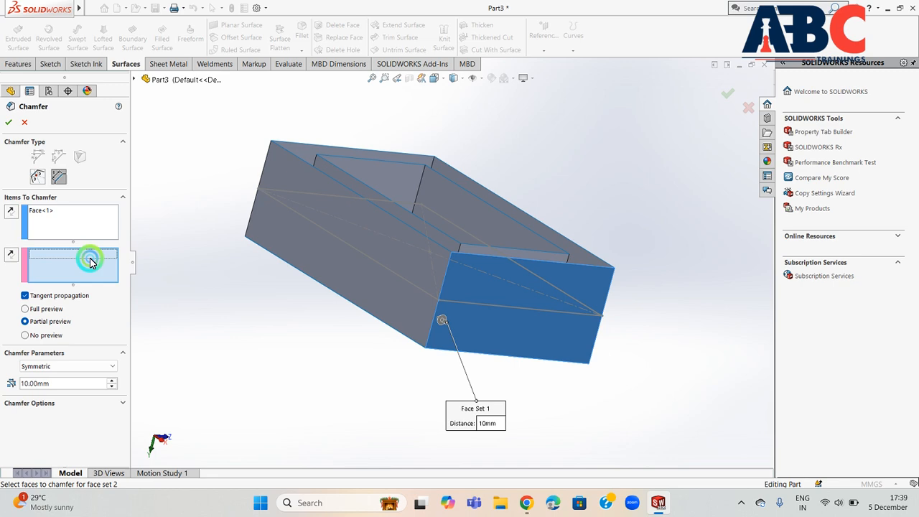
left_click(388, 291)
middle_click_drag(659, 265, 656, 261)
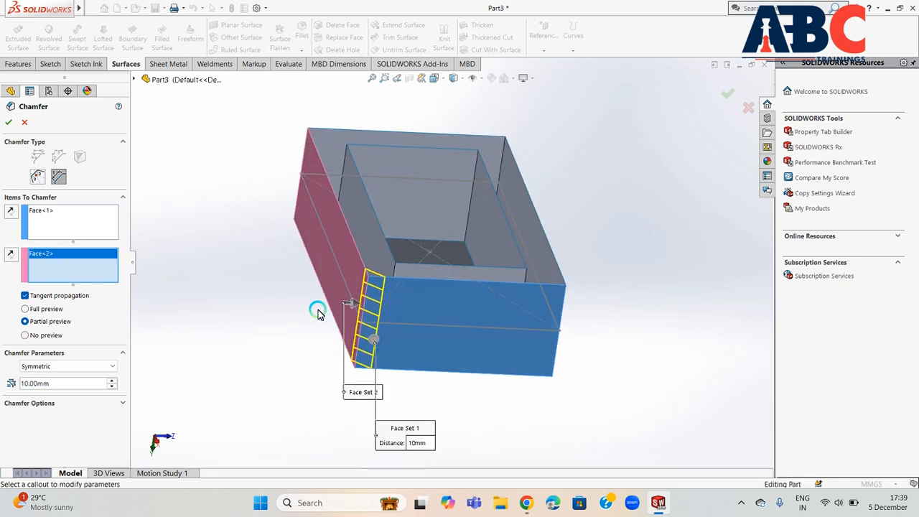
scroll(394, 289, "down", 2)
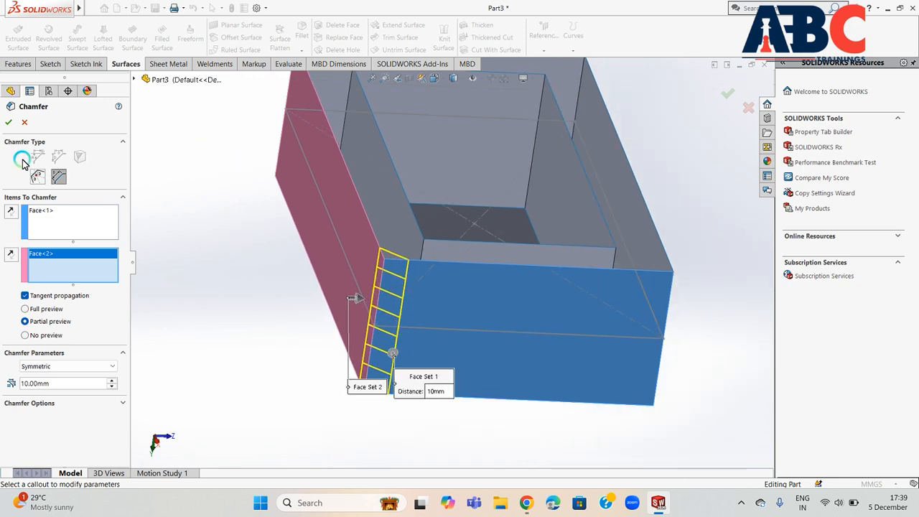
left_click(12, 123)
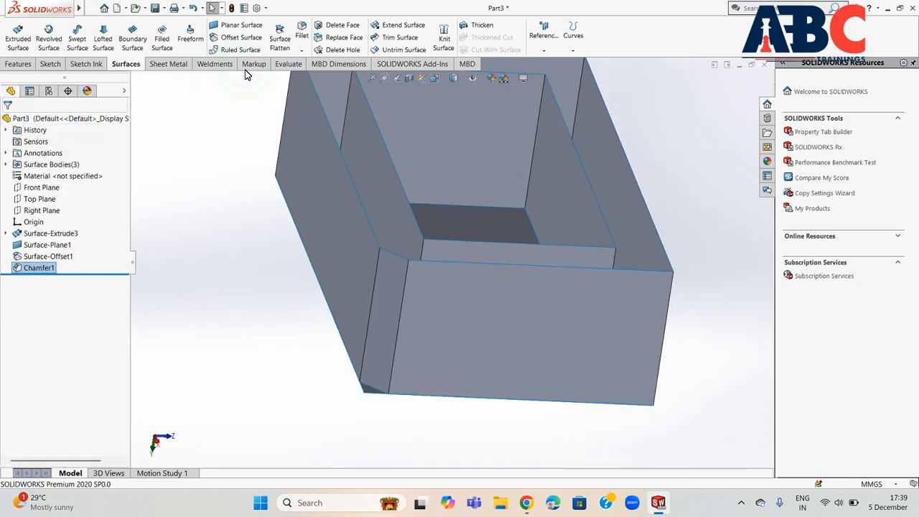
Start another chamfer and set its type to distance distance with symmetric distances
left_click(306, 52)
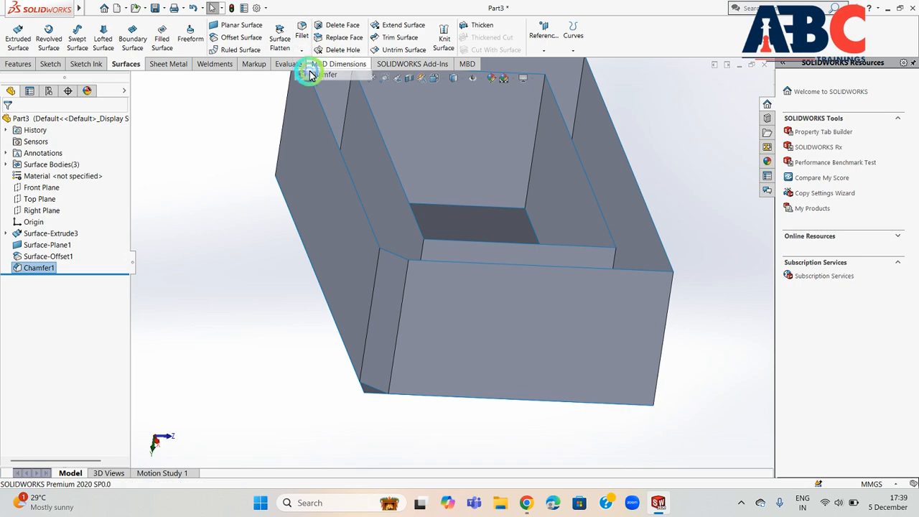
left_click(320, 82)
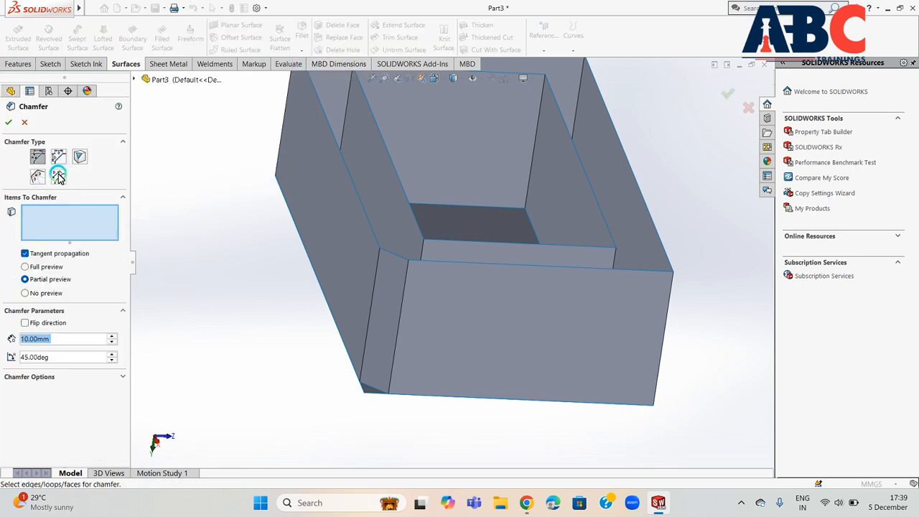
left_click(58, 177)
left_click(64, 158)
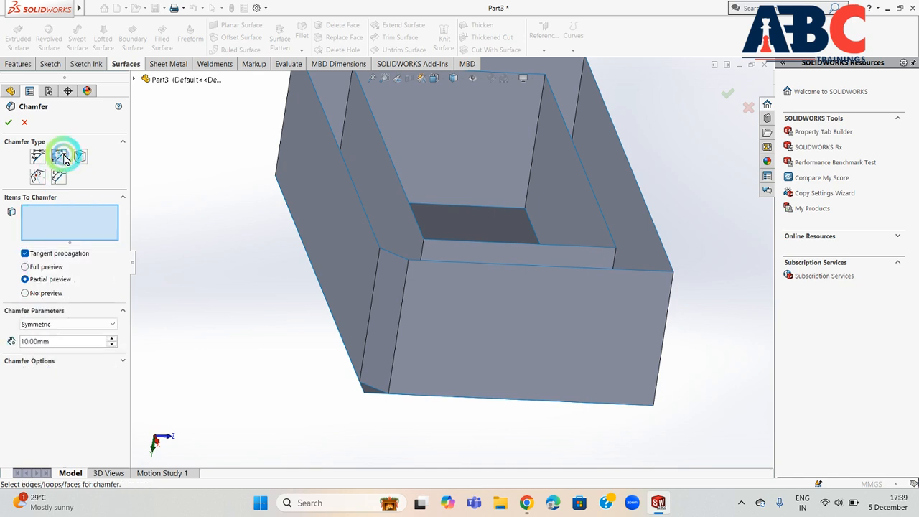
left_click(56, 222)
Try to apply the distance distance chamfer to the end face's unchamfered vertical corner edge and the inner box's edges
middle_click_drag(679, 249, 648, 217)
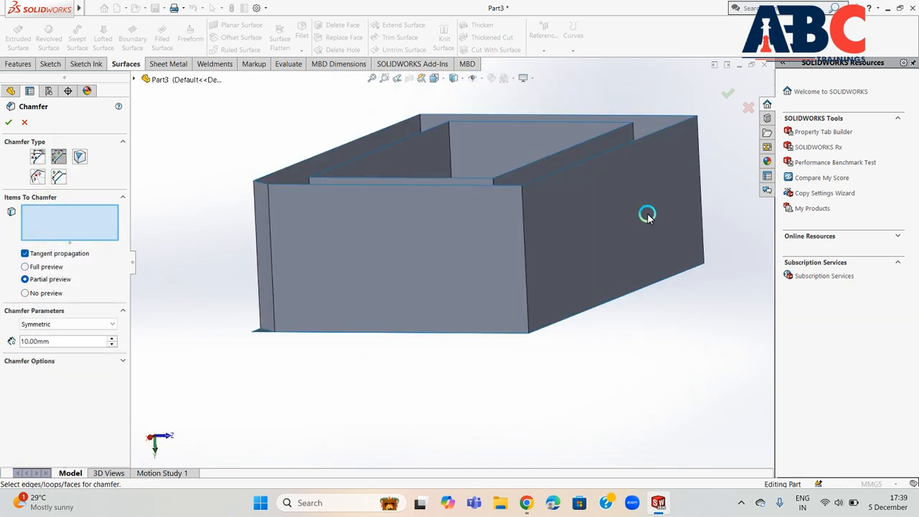
left_click(530, 295)
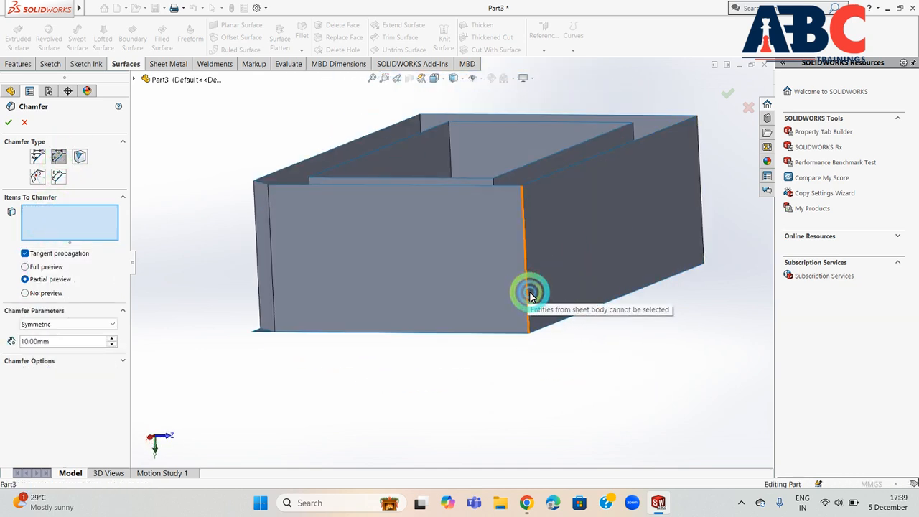
scroll(509, 154, "down", 3)
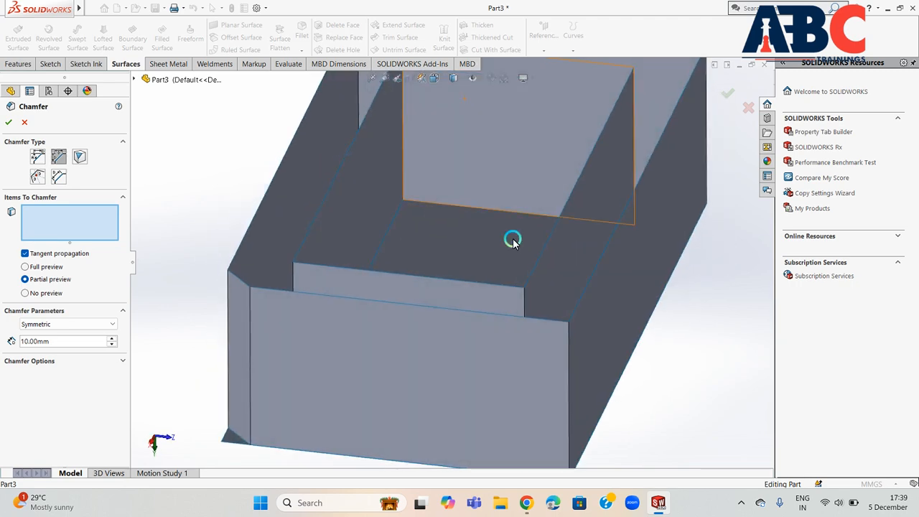
left_click(532, 291)
left_click(528, 296)
left_click(525, 296)
left_click(518, 286)
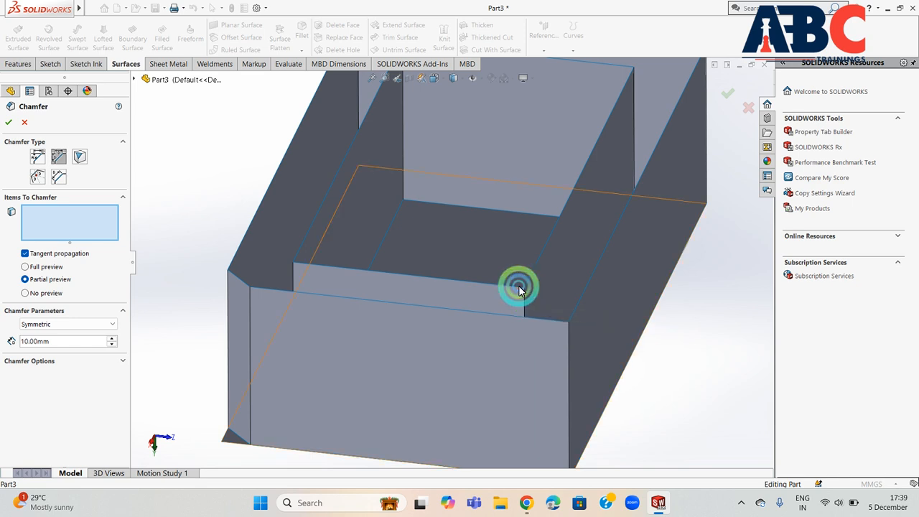
left_click(508, 287)
left_click(91, 177)
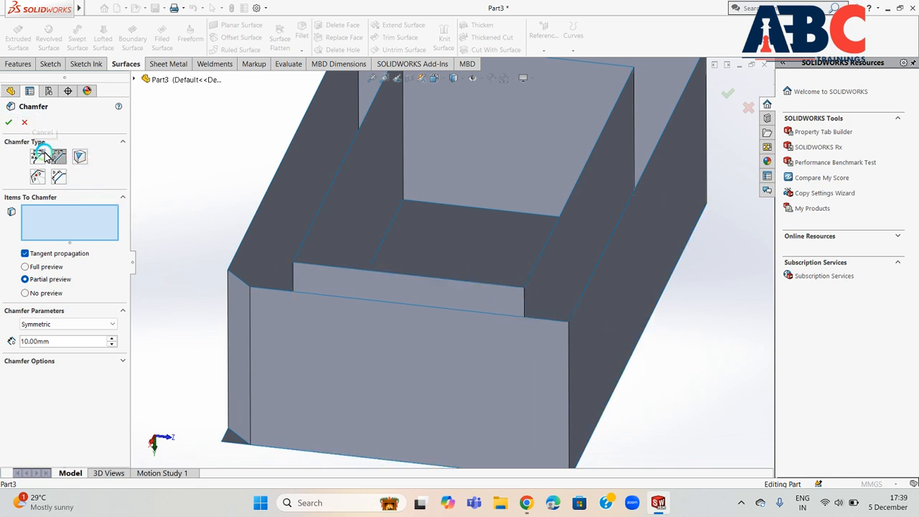
Change the chamfer type to offset face and apply it to the end face's unchamfered vertical corner edge
left_click(37, 175)
scroll(314, 334, "up", 3)
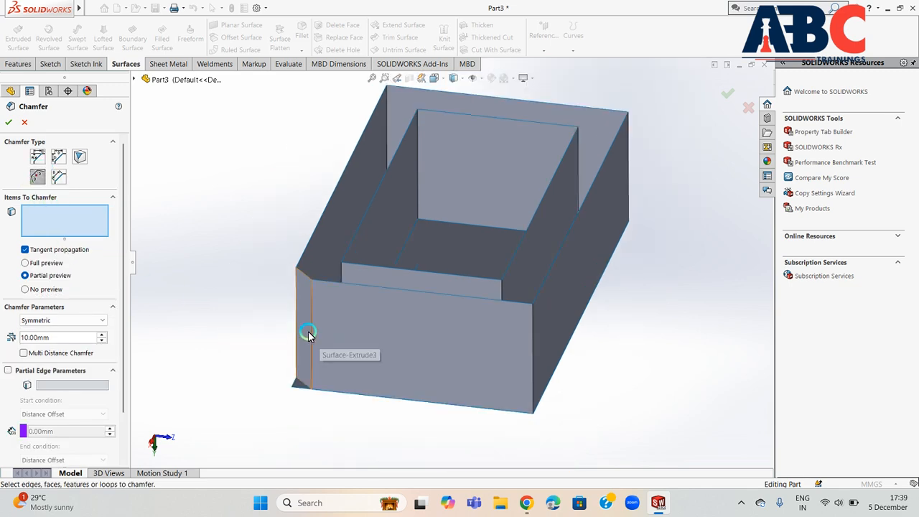
left_click(535, 363)
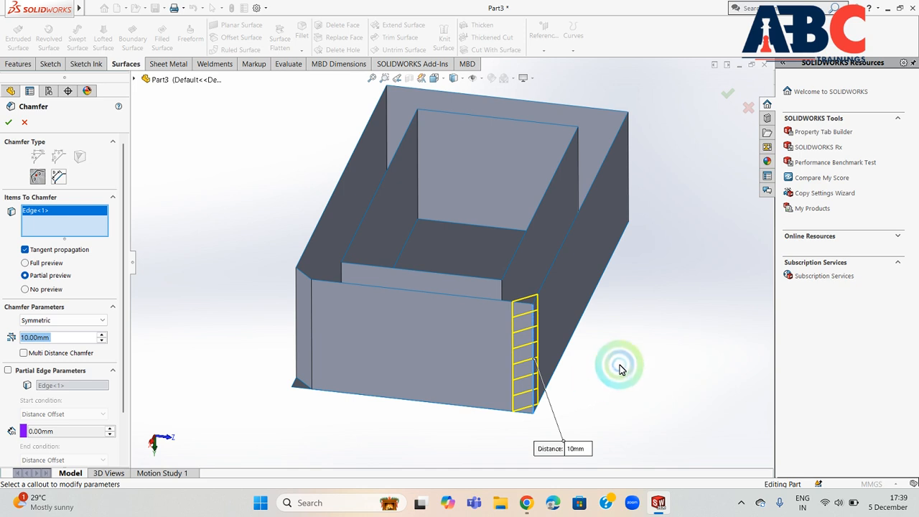
middle_click_drag(621, 369, 545, 314)
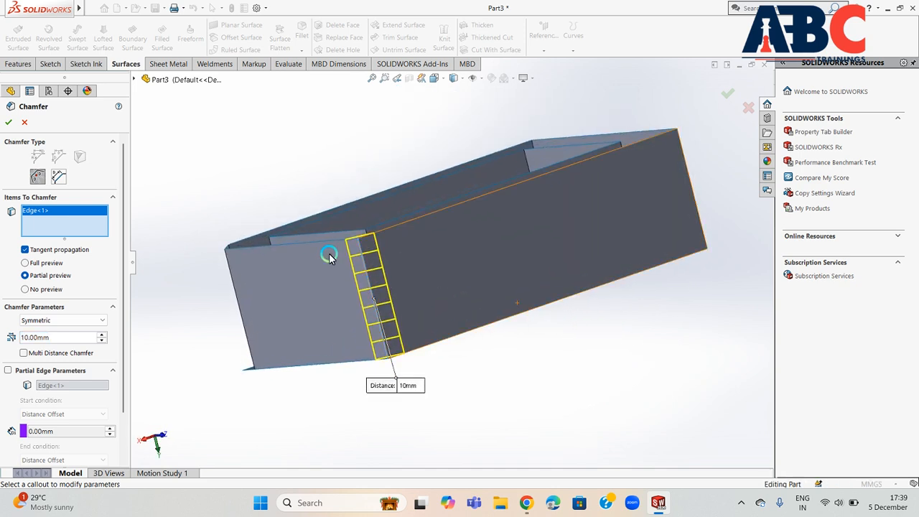
Make the offset face chamfer asymmetric with distance 1 at 25 mm and distance 2 at 10 mm, and create it
left_click(40, 320)
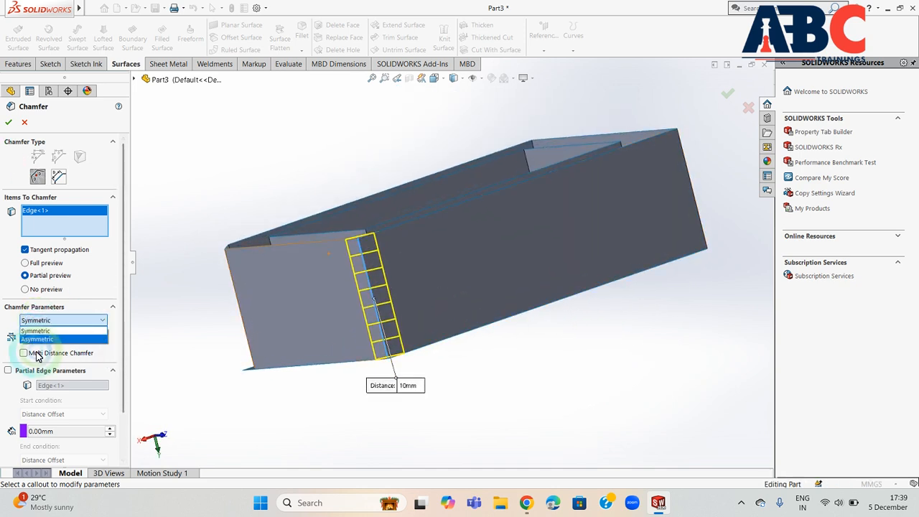
left_click(40, 340)
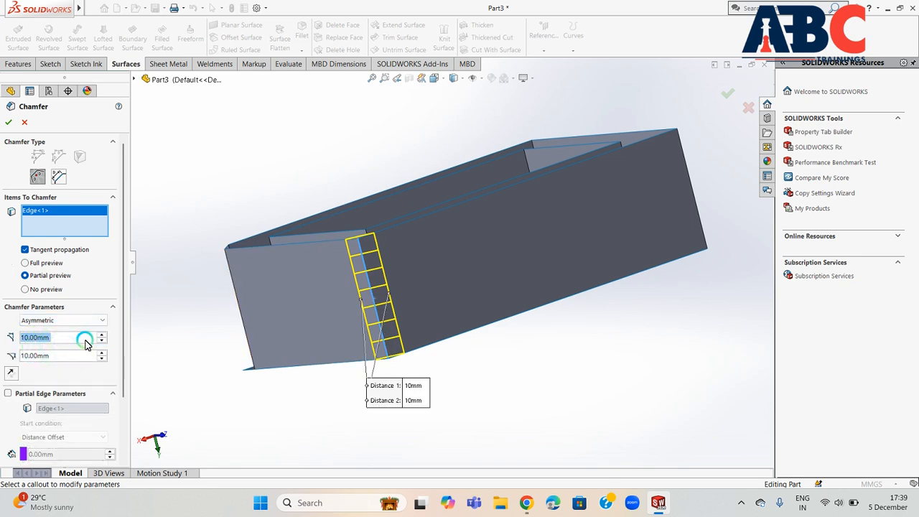
type("25")
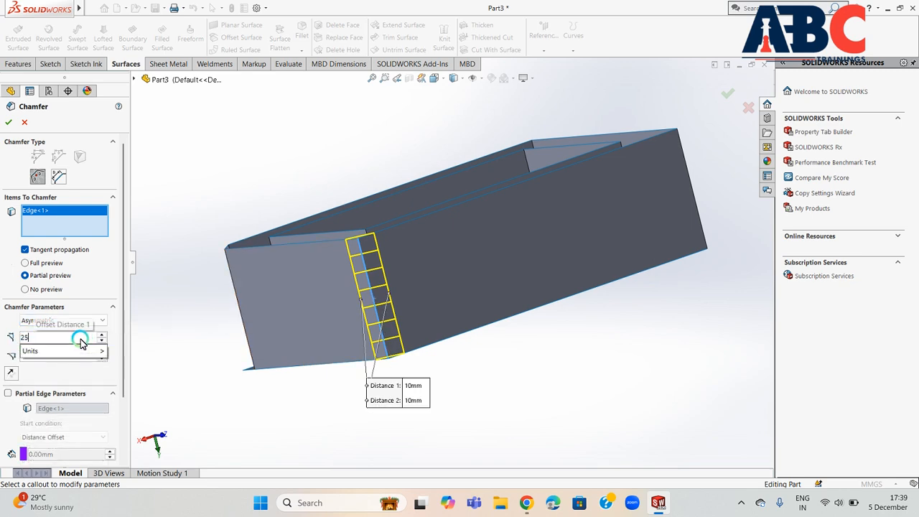
key("Return")
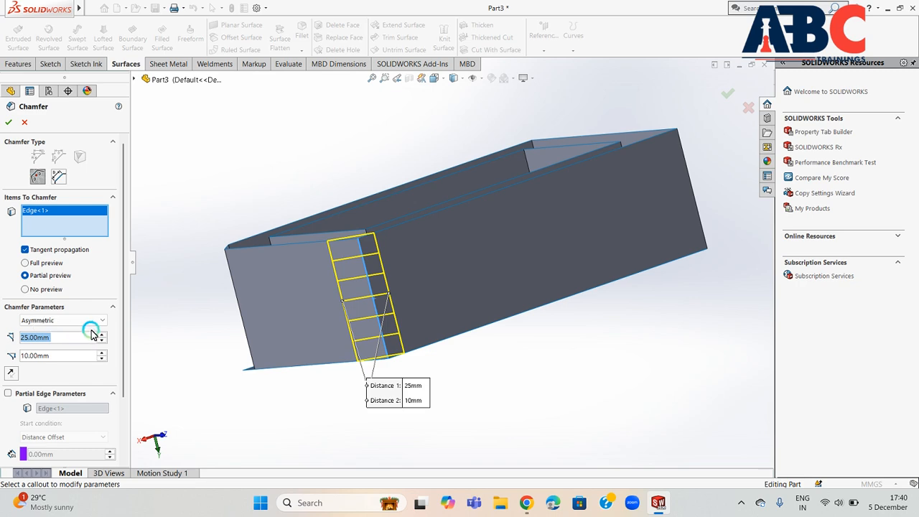
left_click(11, 122)
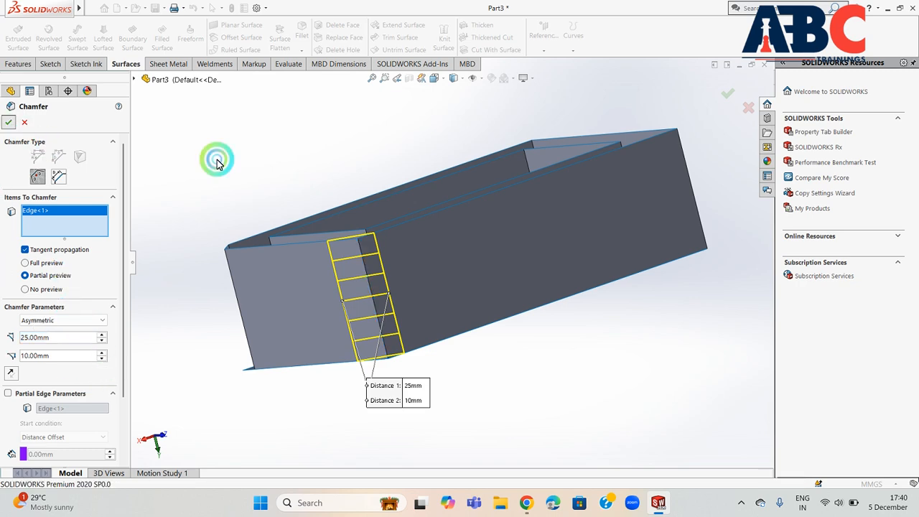
middle_click_drag(461, 211, 507, 263)
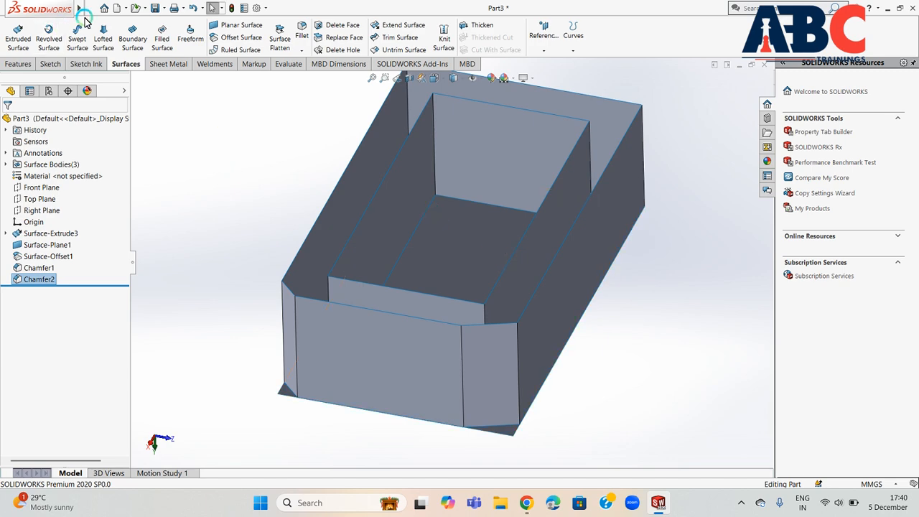
left_click(22, 64)
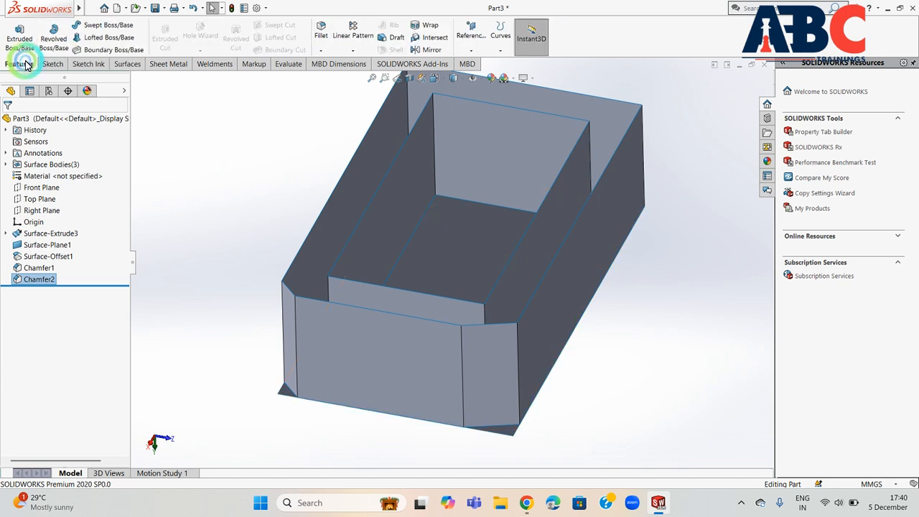
left_click(124, 64)
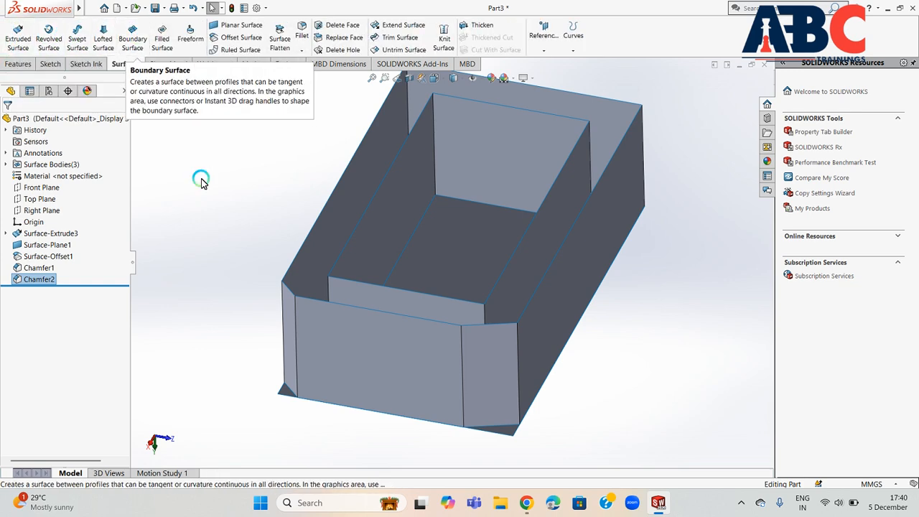
scroll(234, 225, "up", 1)
left_click(40, 64)
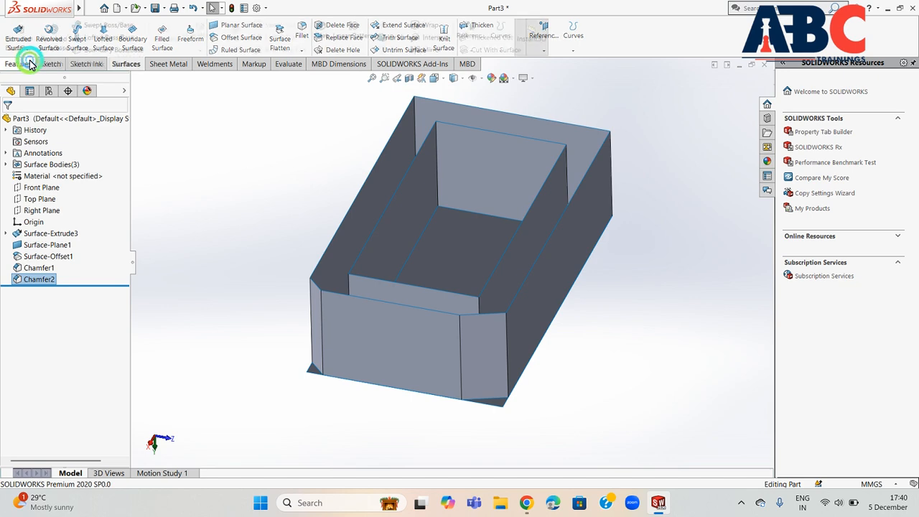
left_click(228, 114)
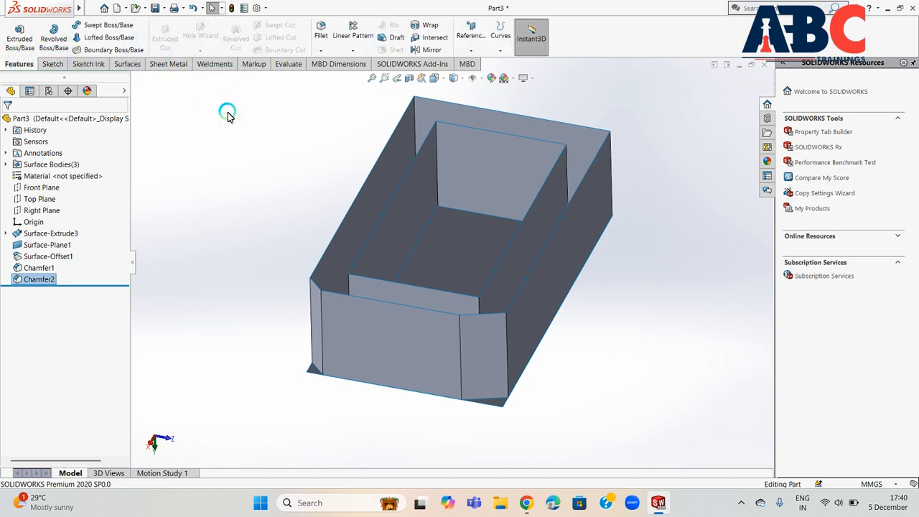
left_click(126, 64)
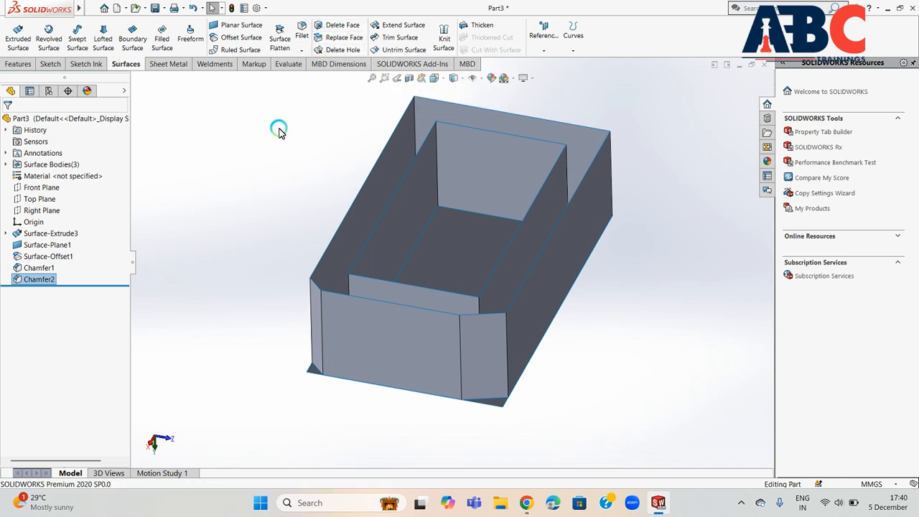
left_click(739, 504)
left_click(766, 446)
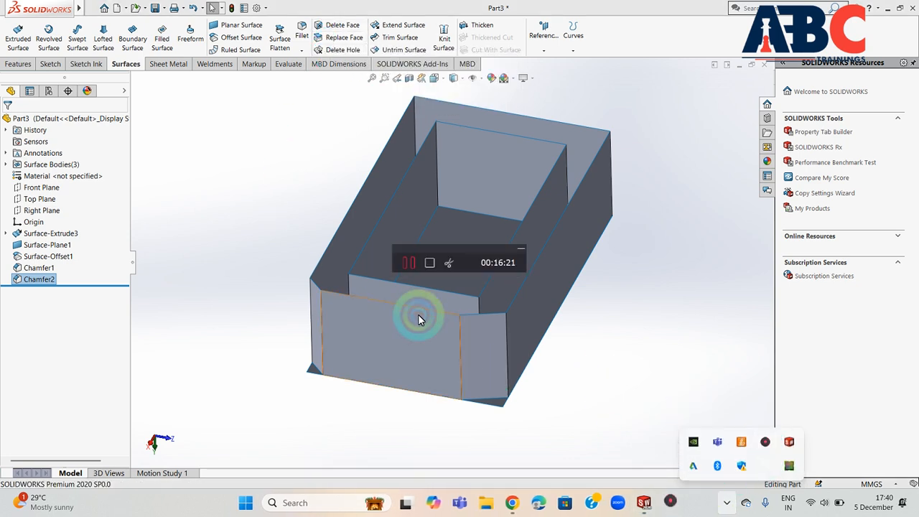